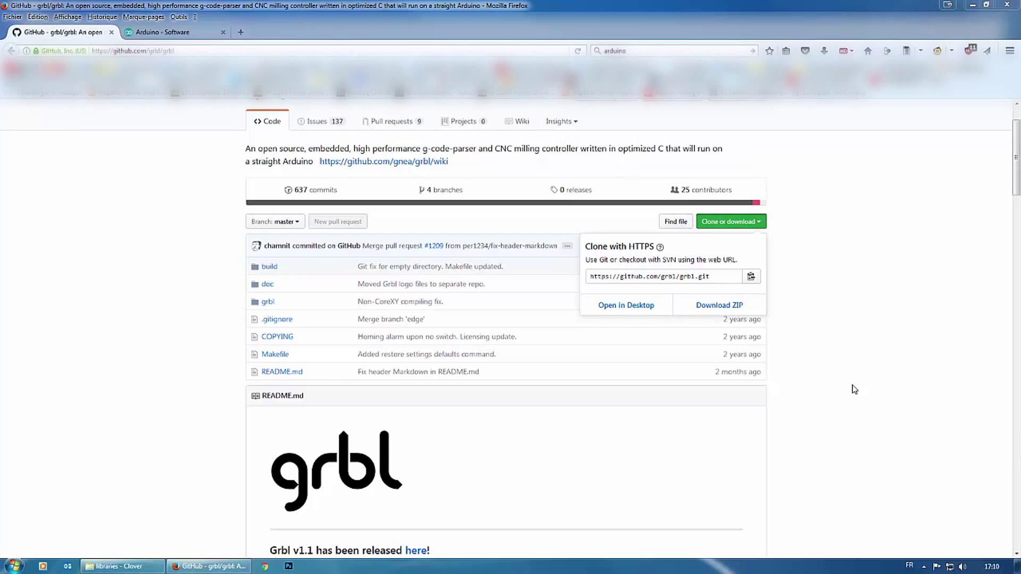
Check the Arduino IDE download options on the Arduino software page, and close that page
left_click(195, 32)
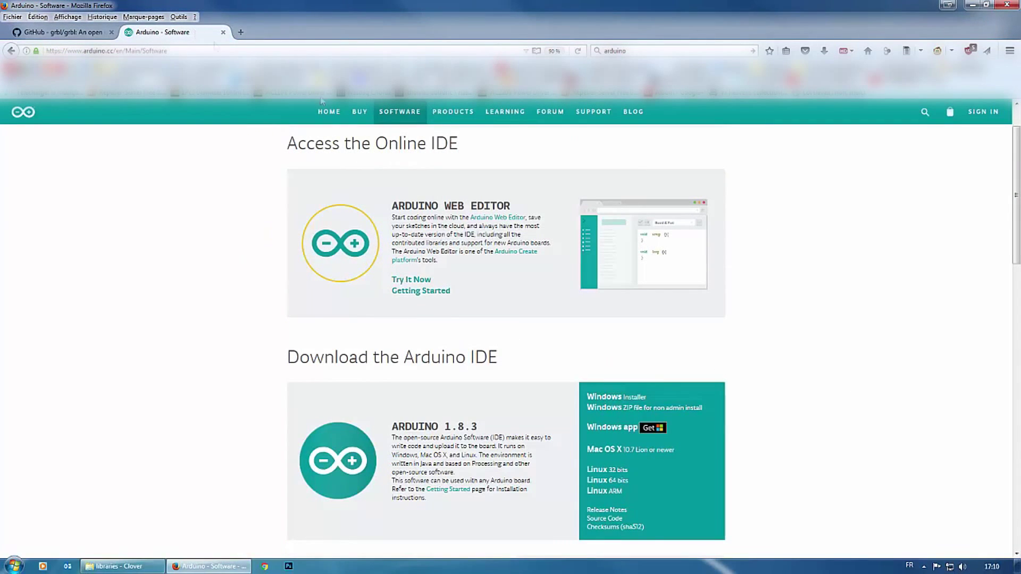
scroll(461, 402, "down", 2)
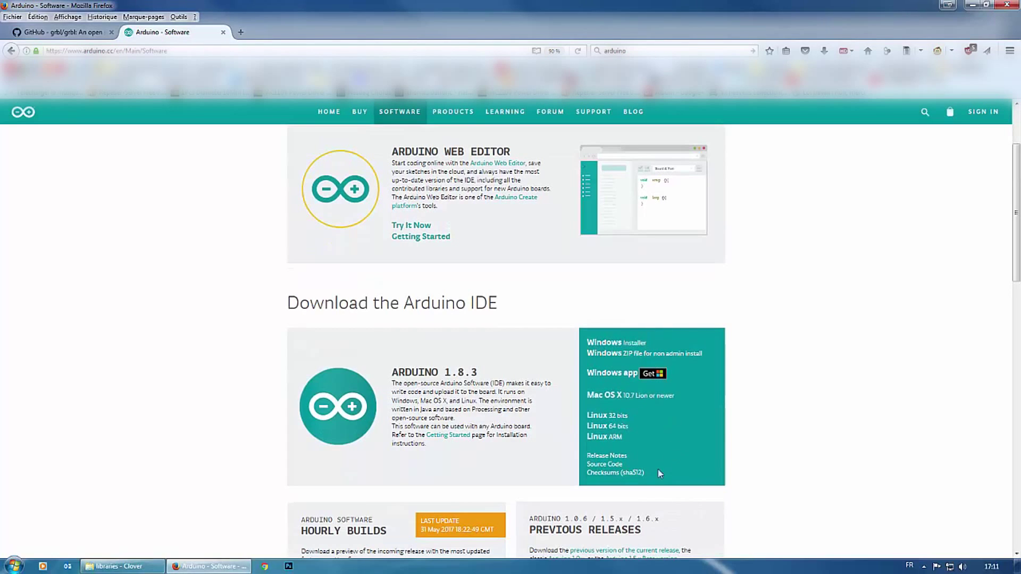
left_click(223, 33)
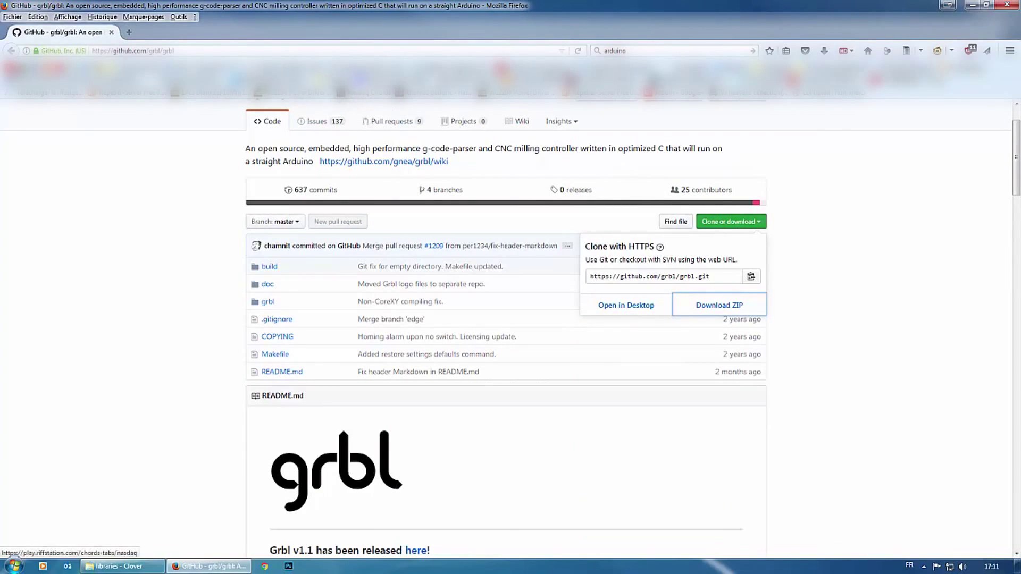
Download the grbl repository from GitHub as a ZIP archive and open it
left_click(99, 50)
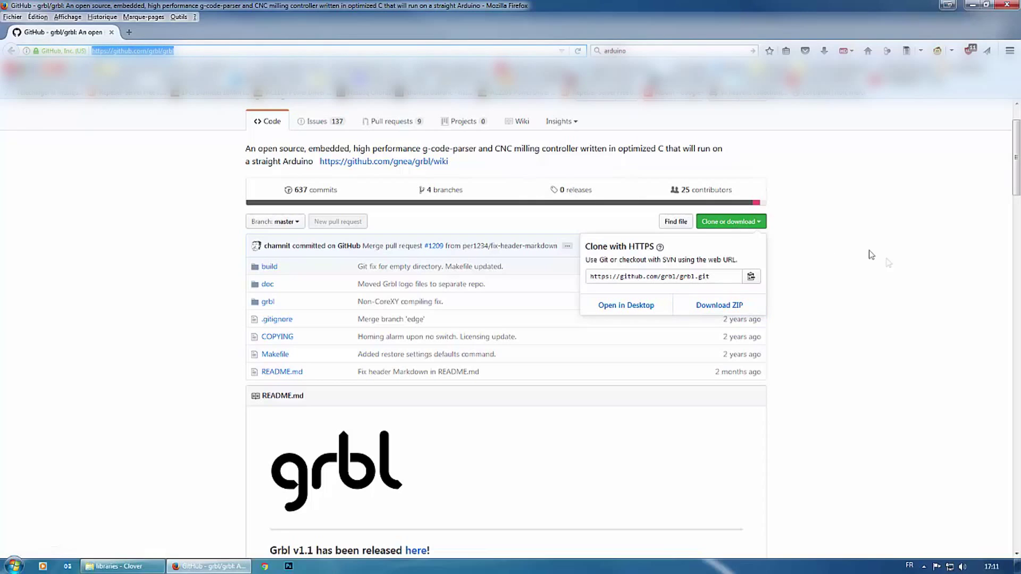
left_click(738, 226)
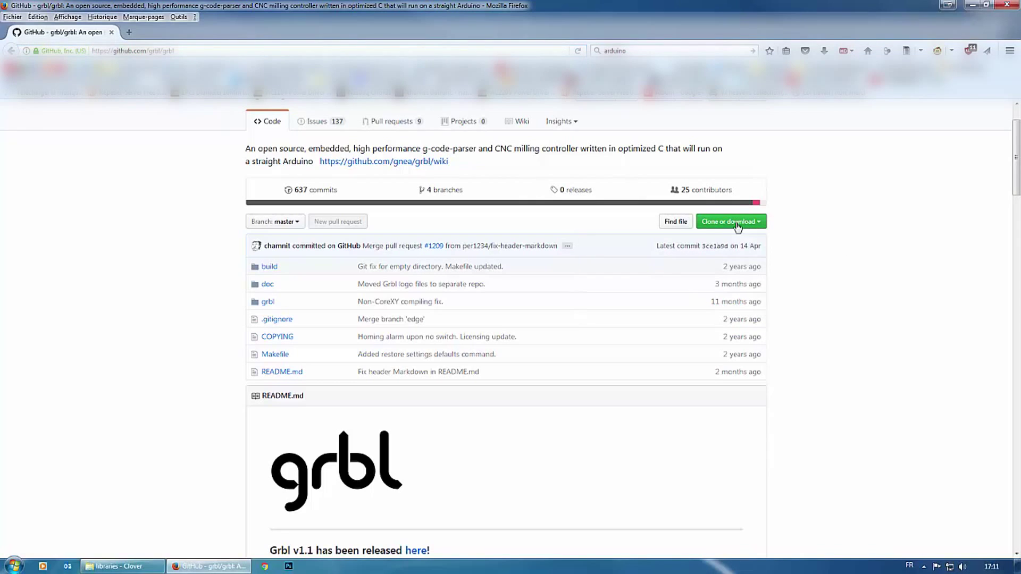
left_click(738, 226)
left_click(716, 308)
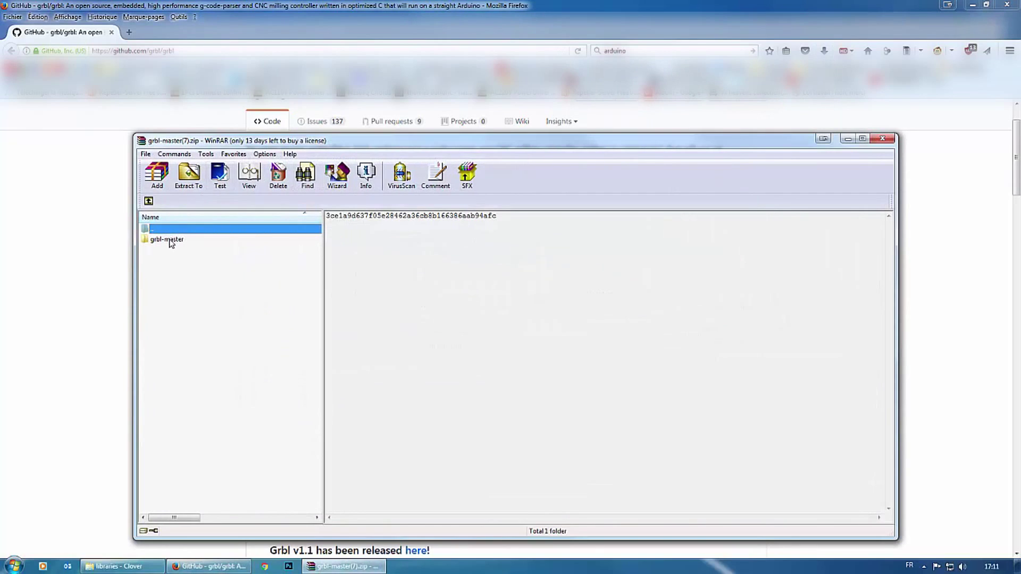
Open the grbl subfolder inside grbl-master in the downloaded archive
left_click(170, 239)
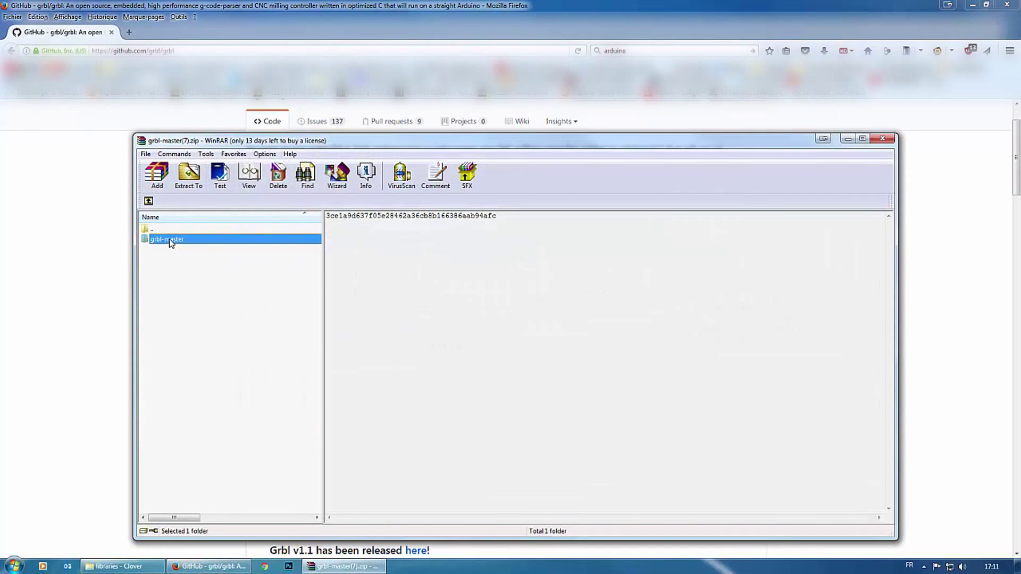
double_click(170, 240)
left_click(159, 261)
double_click(159, 262)
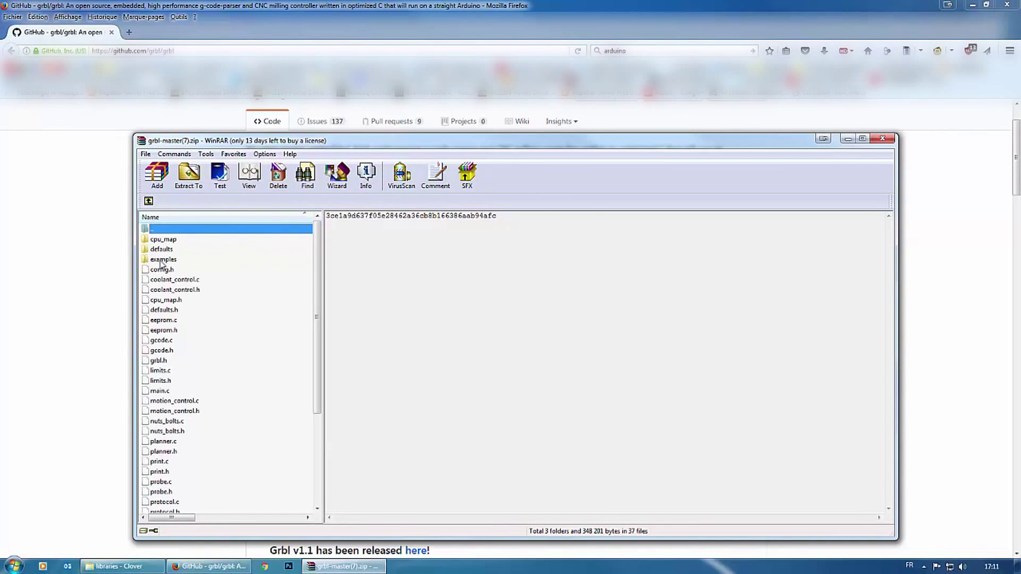
double_click(162, 230)
double_click(161, 260)
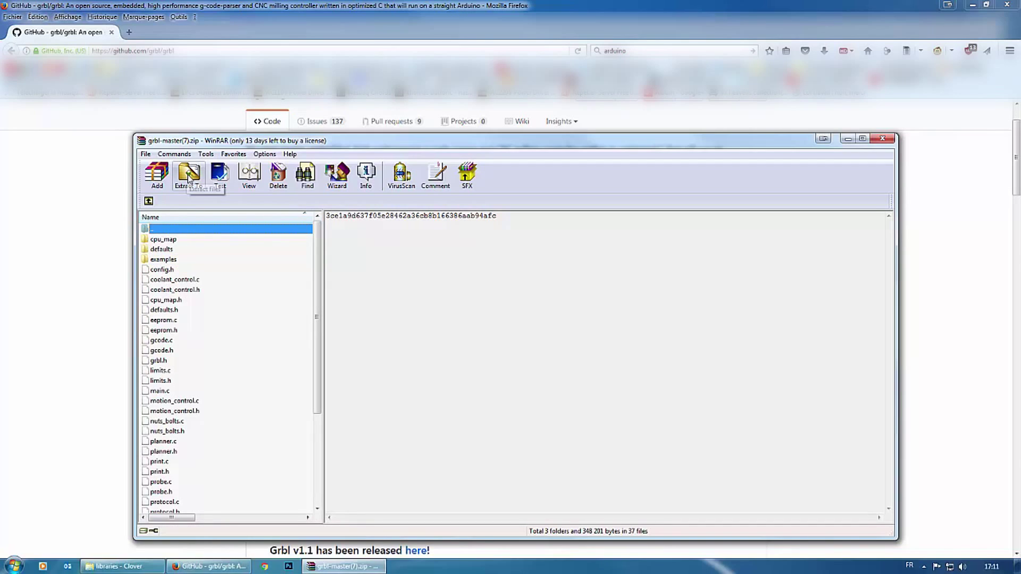
Extract the contents of the archive's grbl folder to C:\grbl
left_click(189, 175)
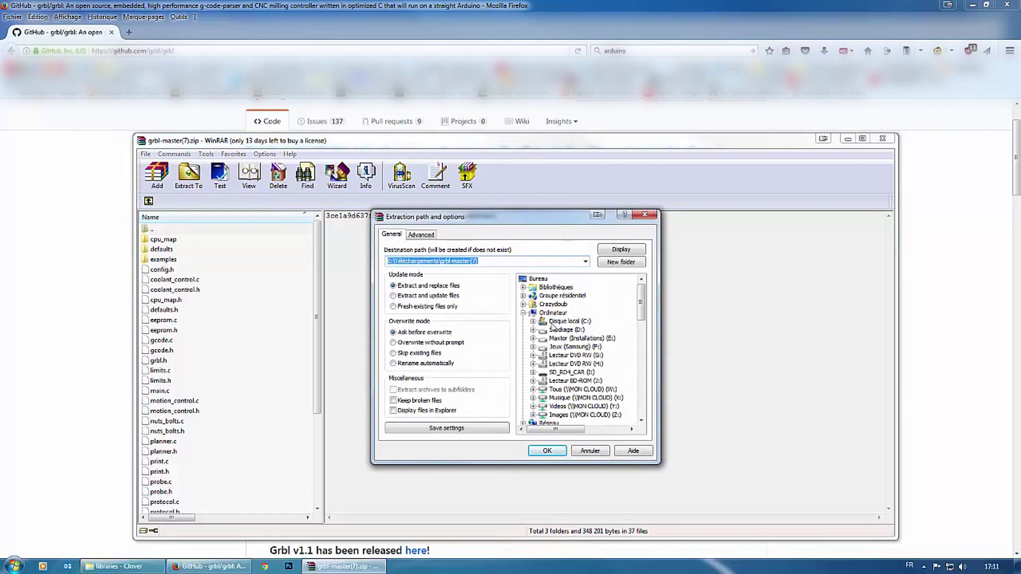
left_click(564, 321)
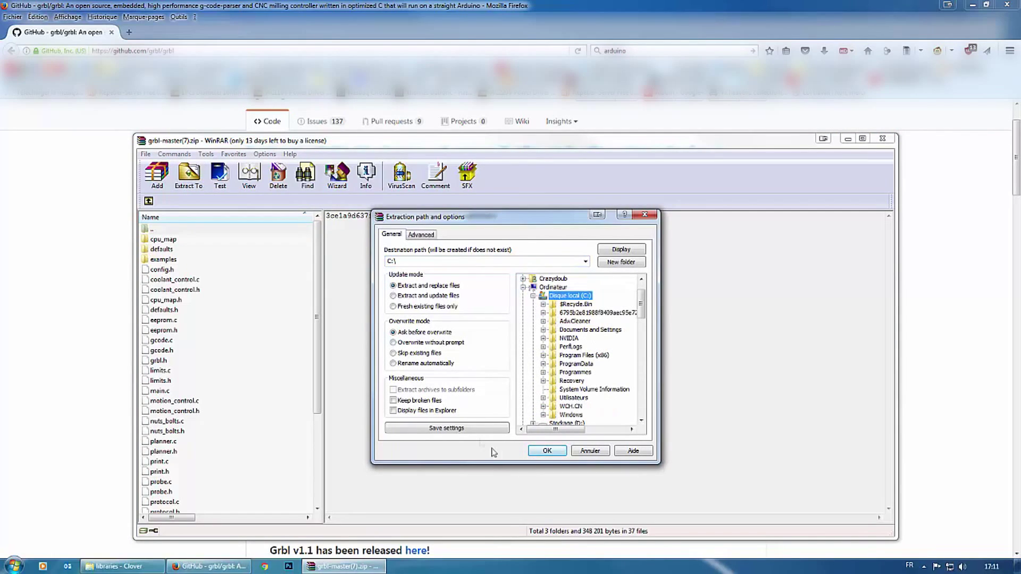
left_click(442, 260)
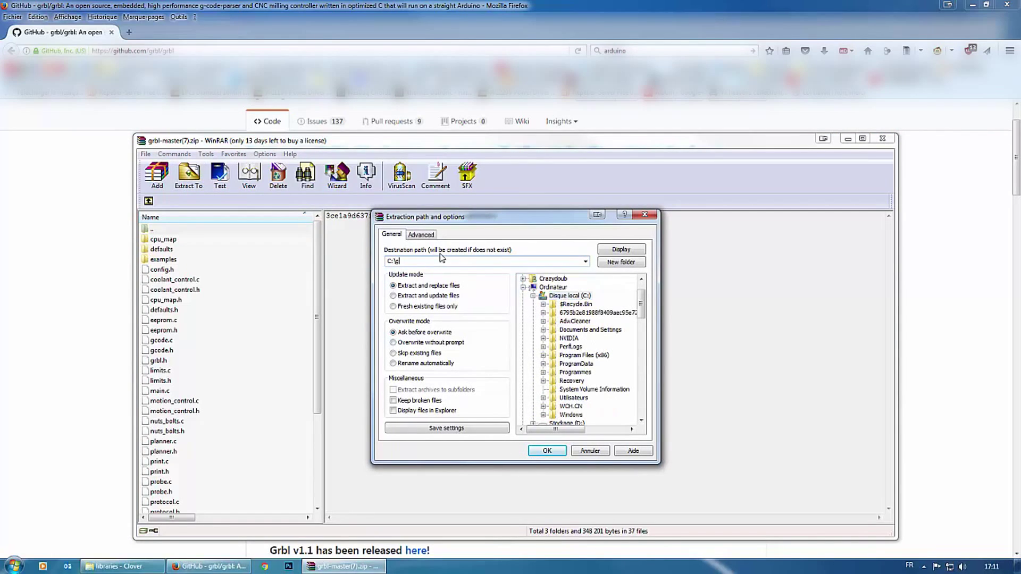
key("Return")
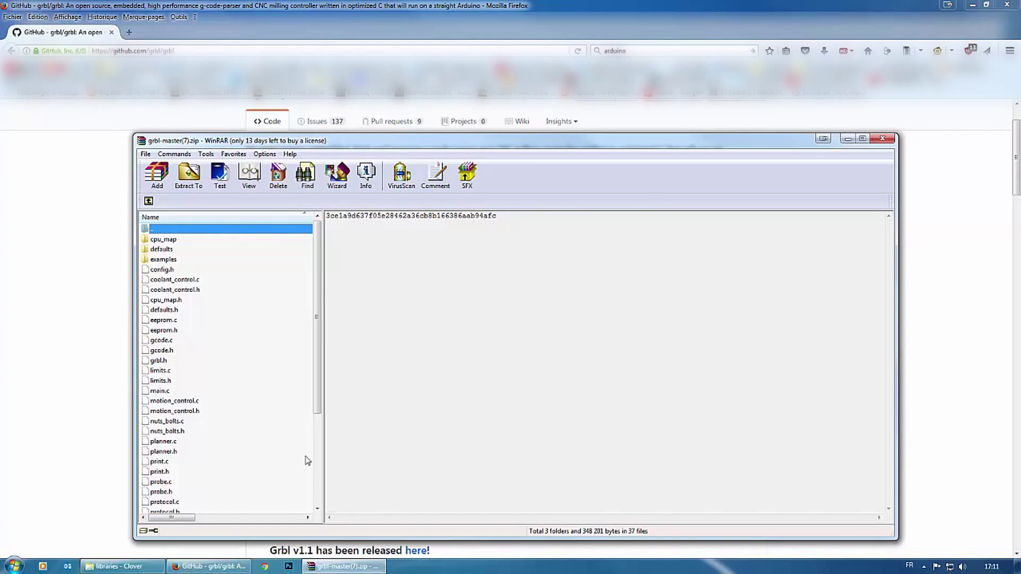
Switch to the Clover file manager and open the grbl folder on the C: drive
left_click(120, 566)
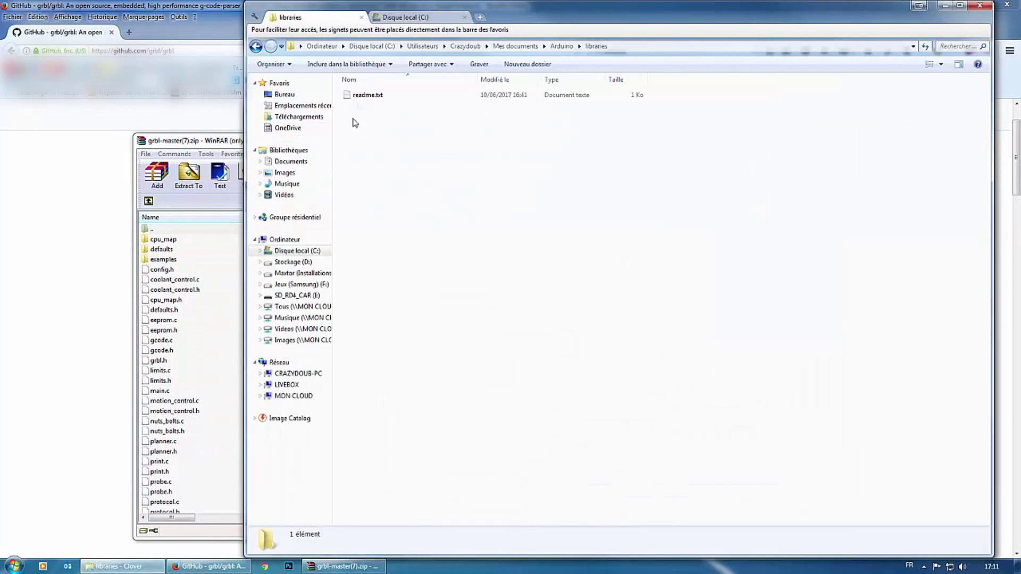
left_click(429, 17)
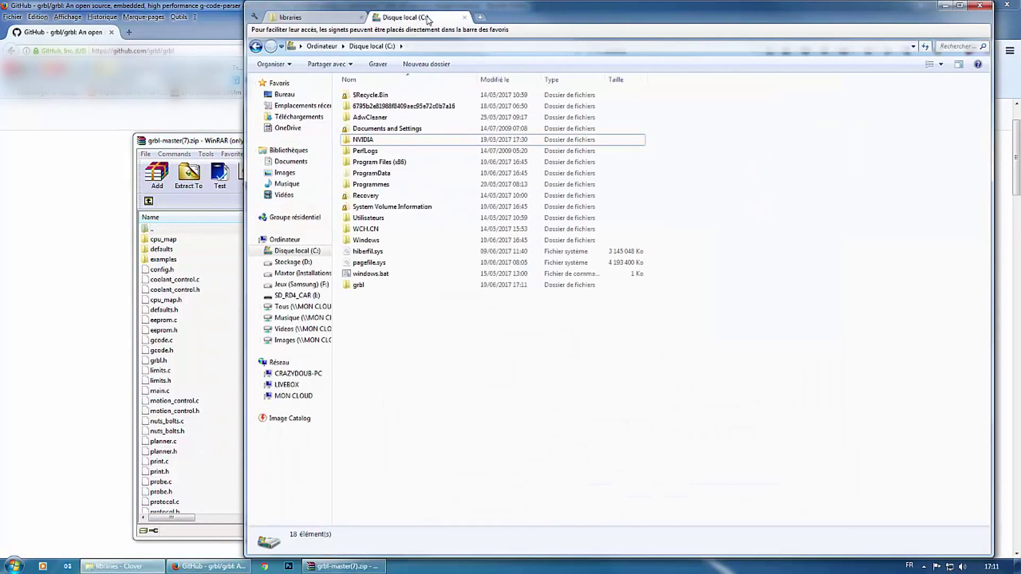
double_click(367, 288)
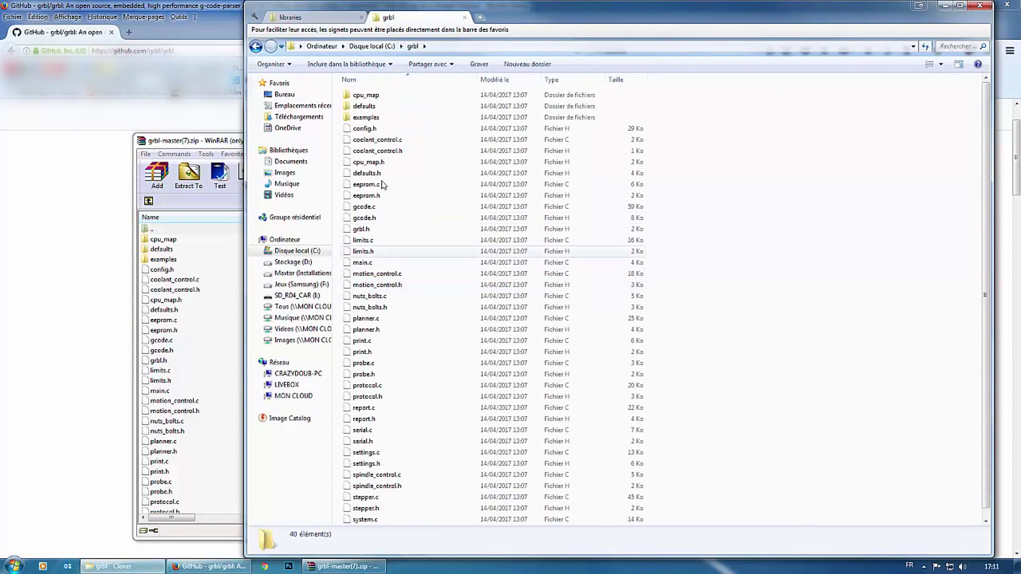
Compress all files and folders in C:\grbl into a ZIP-format archive named grbl.zip
left_click(405, 164)
key("ctrl+a")
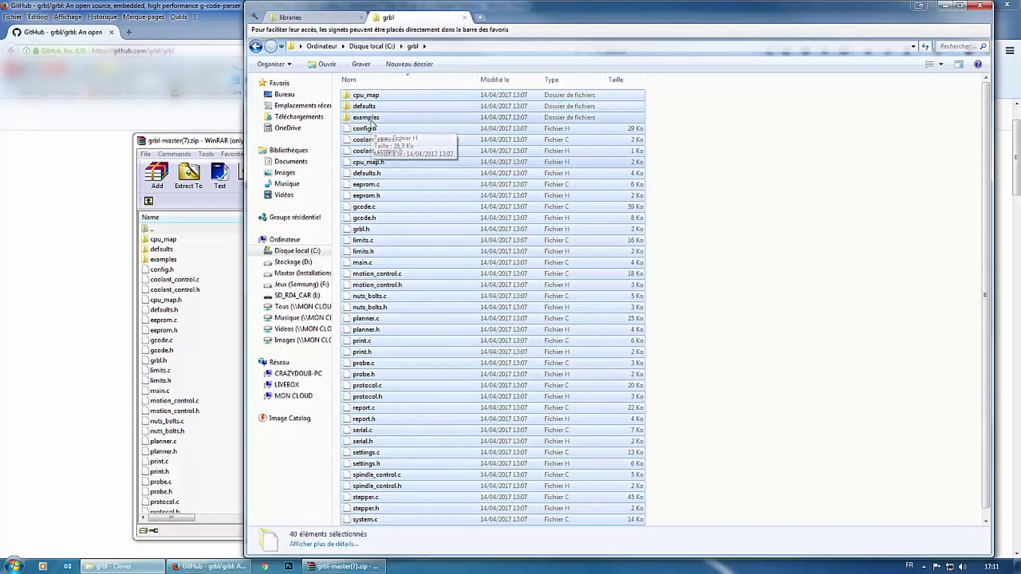
right_click(372, 122)
mouse_move(411, 153)
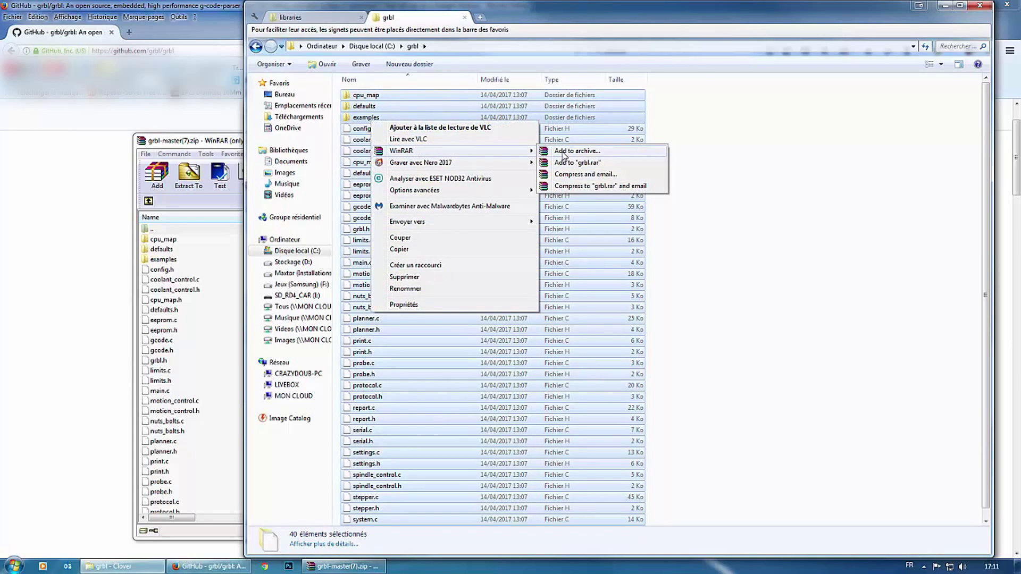
left_click(566, 152)
left_click(419, 291)
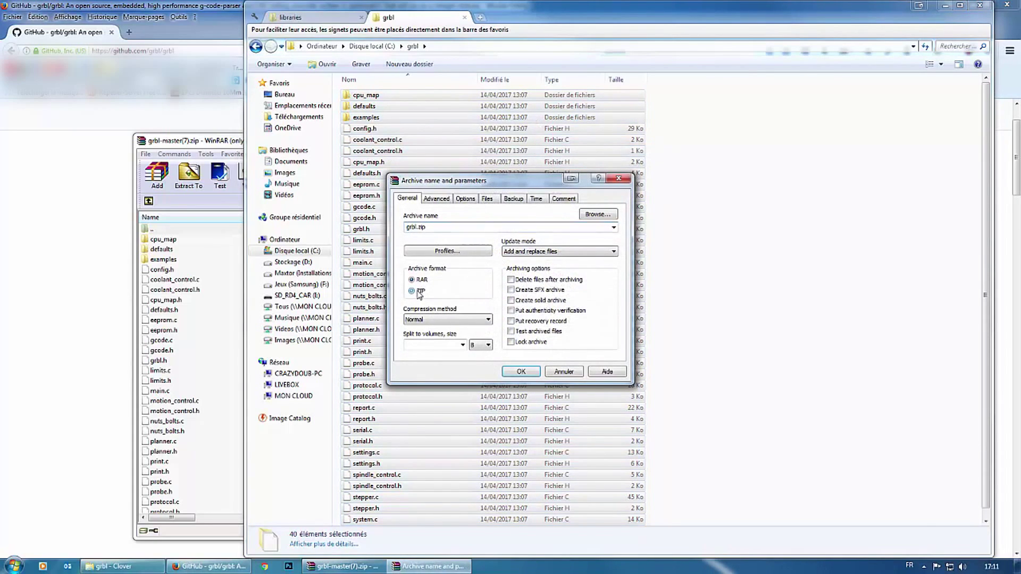
left_click(521, 372)
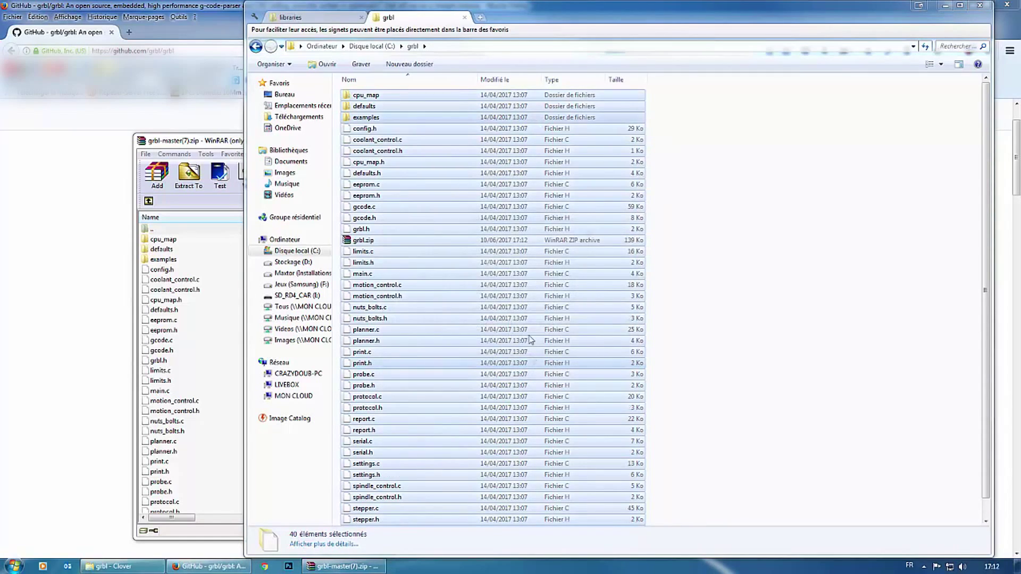
Open grbl.zip to check the files and folders it contains, and close it
left_click(372, 242)
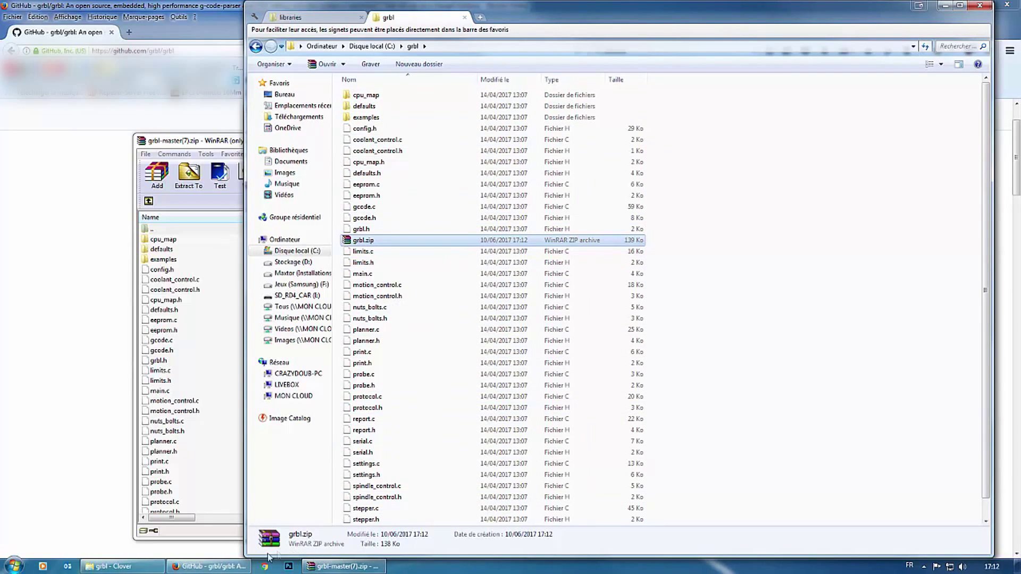
mouse_move(214, 570)
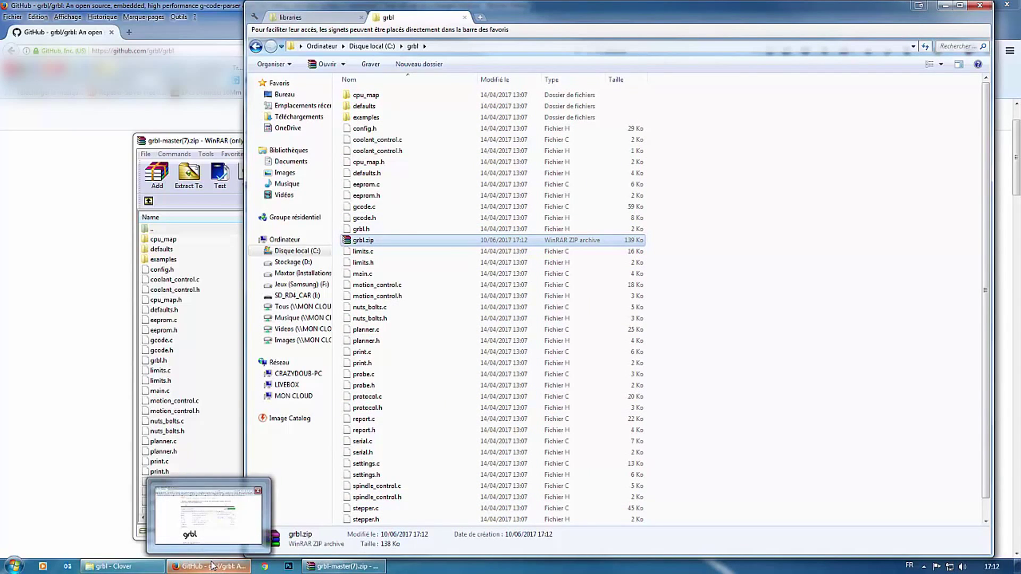
double_click(367, 242)
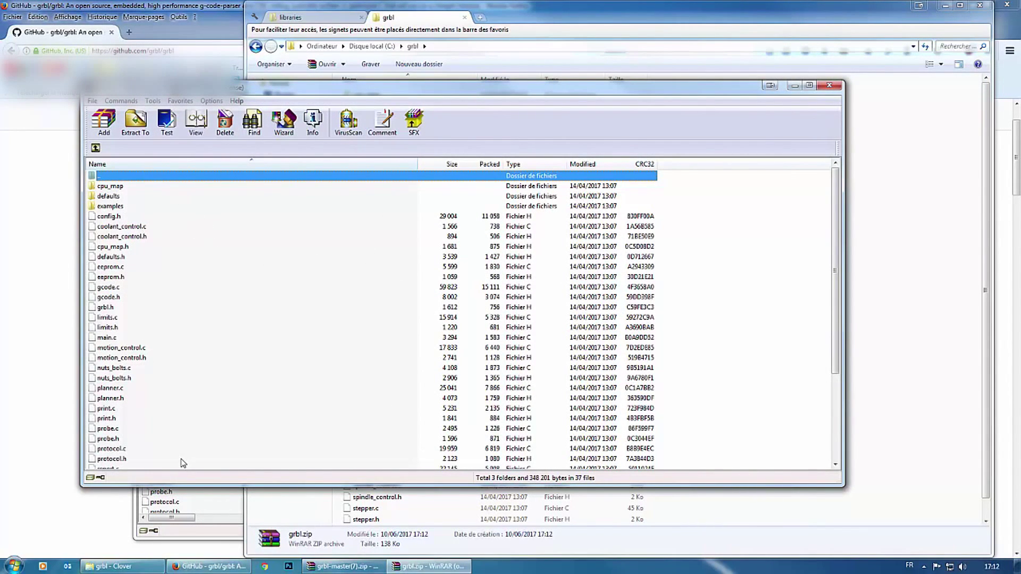
scroll(175, 352, "down", 4)
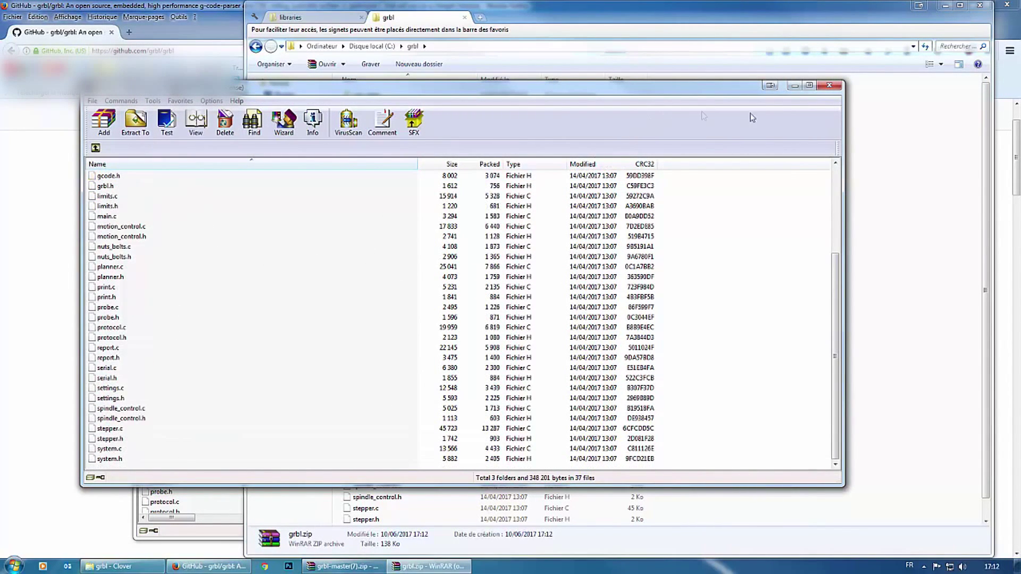
left_click(829, 85)
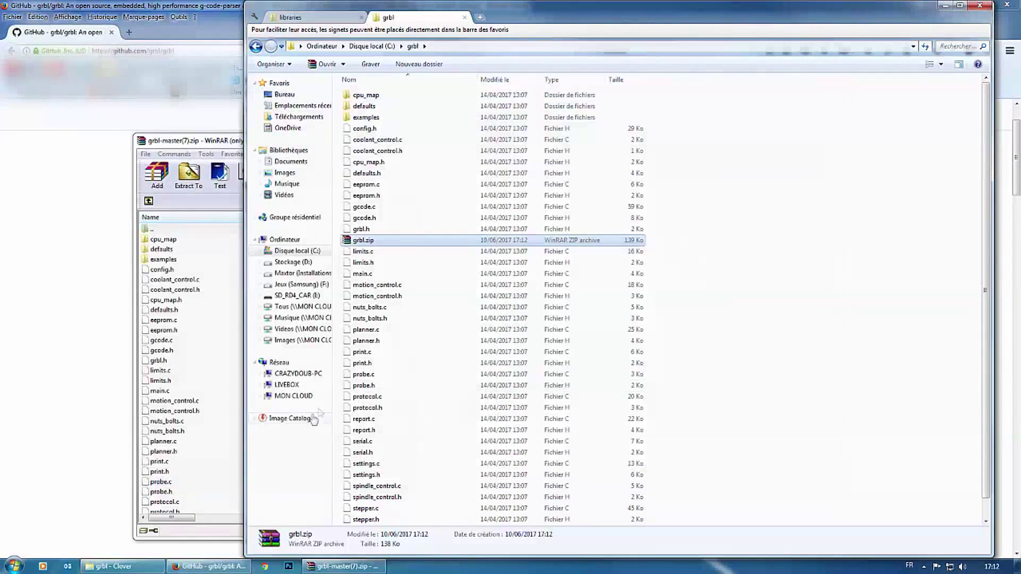
Launch the Arduino IDE and add grbl.zip from C:\grbl as a ZIP library
left_click(15, 566)
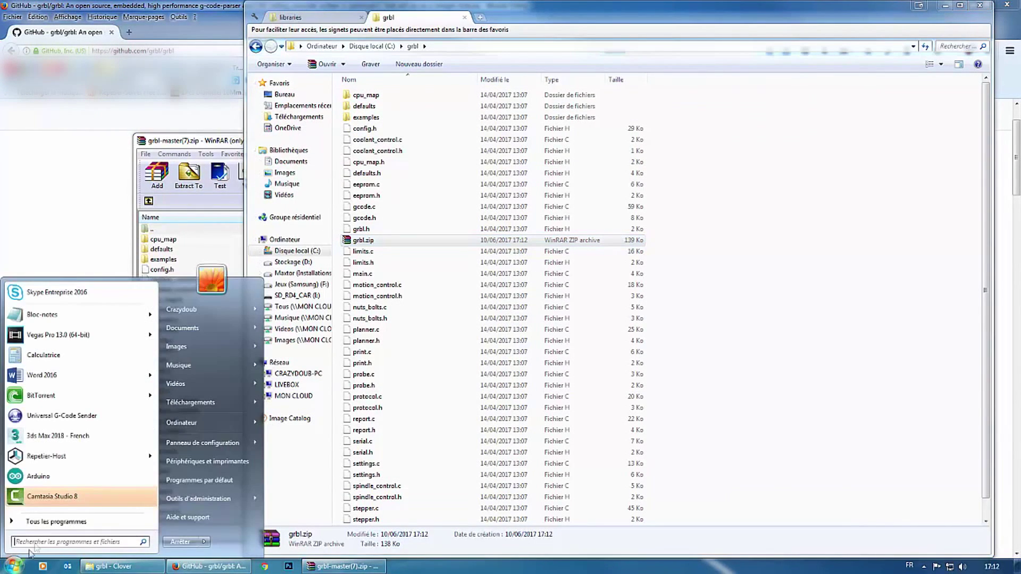
left_click(45, 477)
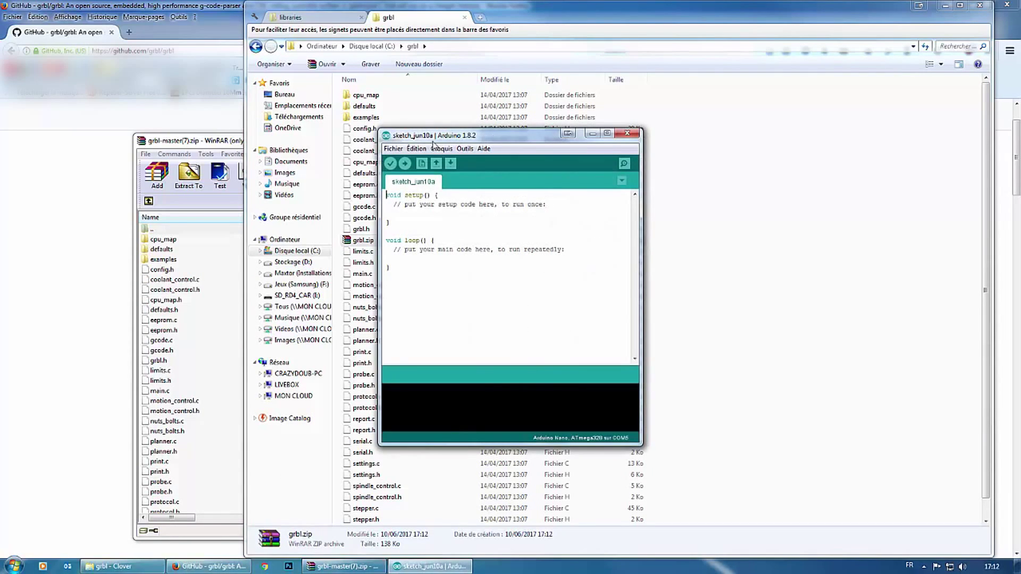
left_click(442, 149)
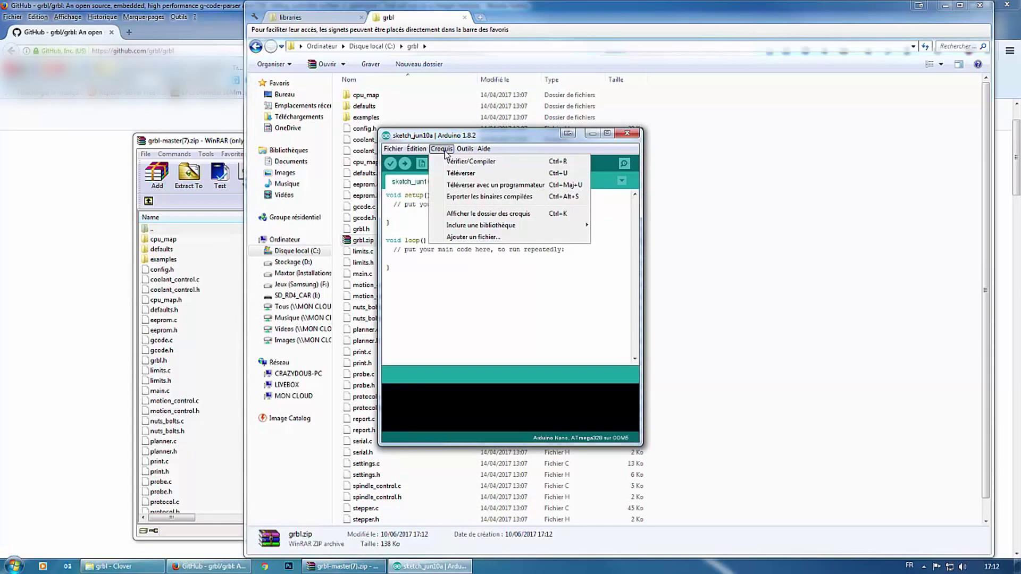
mouse_move(484, 228)
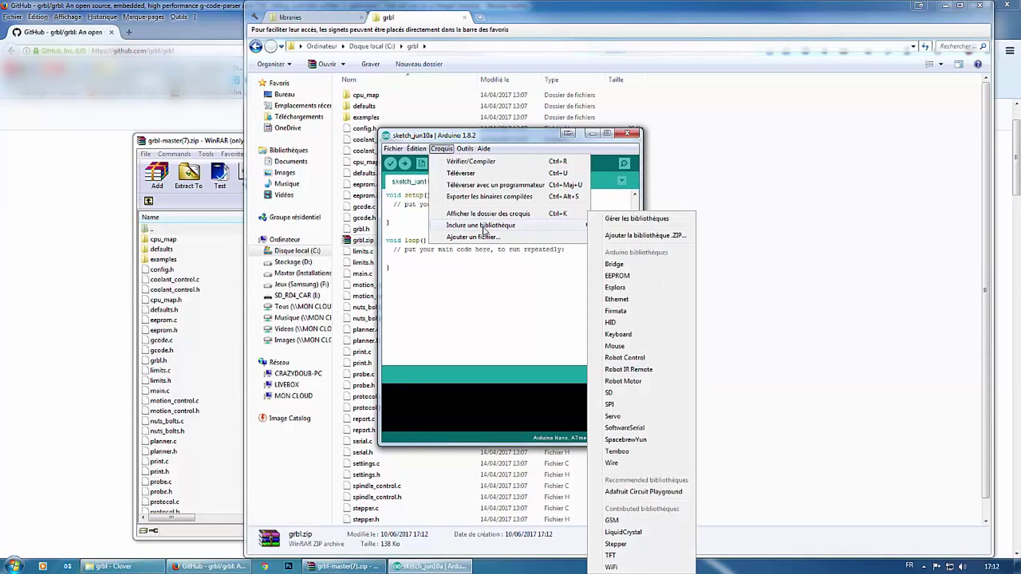
left_click(642, 238)
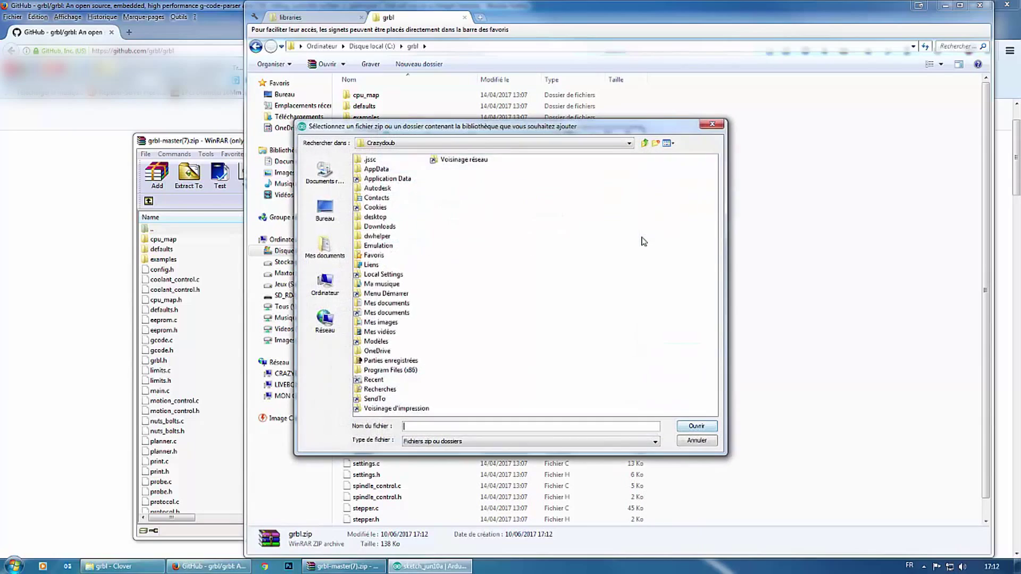
left_click(326, 279)
double_click(388, 160)
double_click(371, 197)
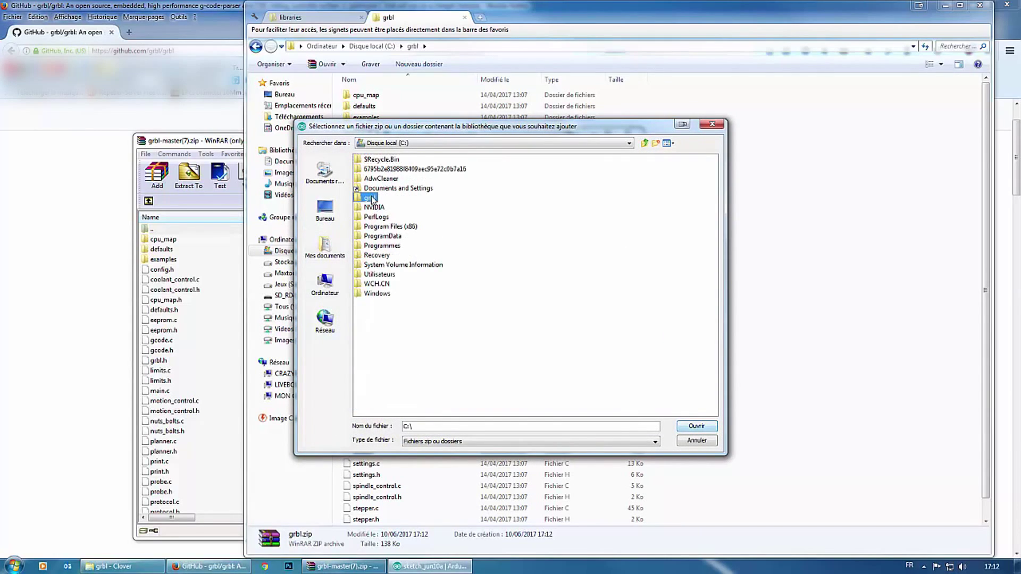
left_click(375, 188)
left_click(697, 426)
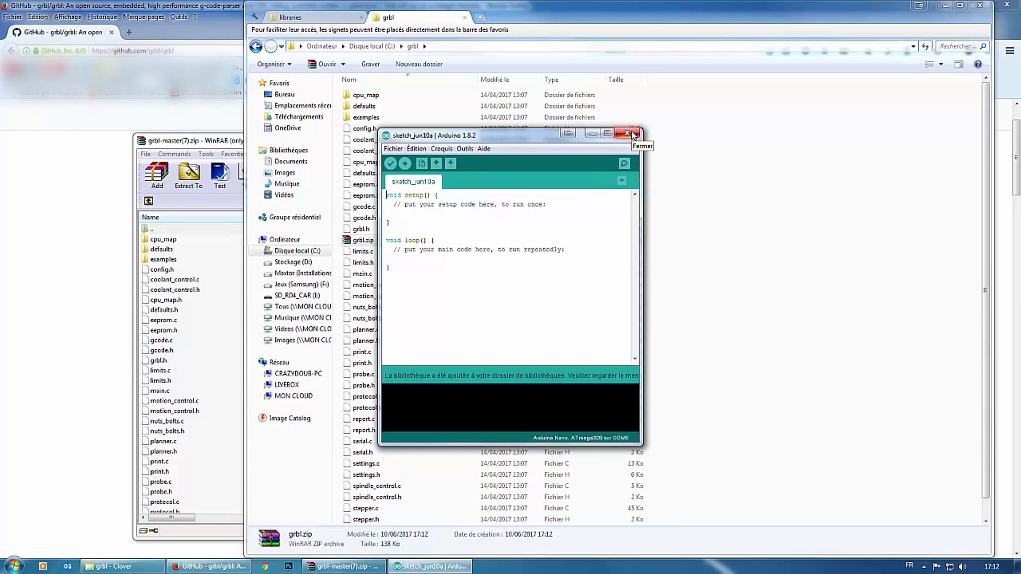
Look for the grbl library among the Arduino example sketches
left_click(393, 151)
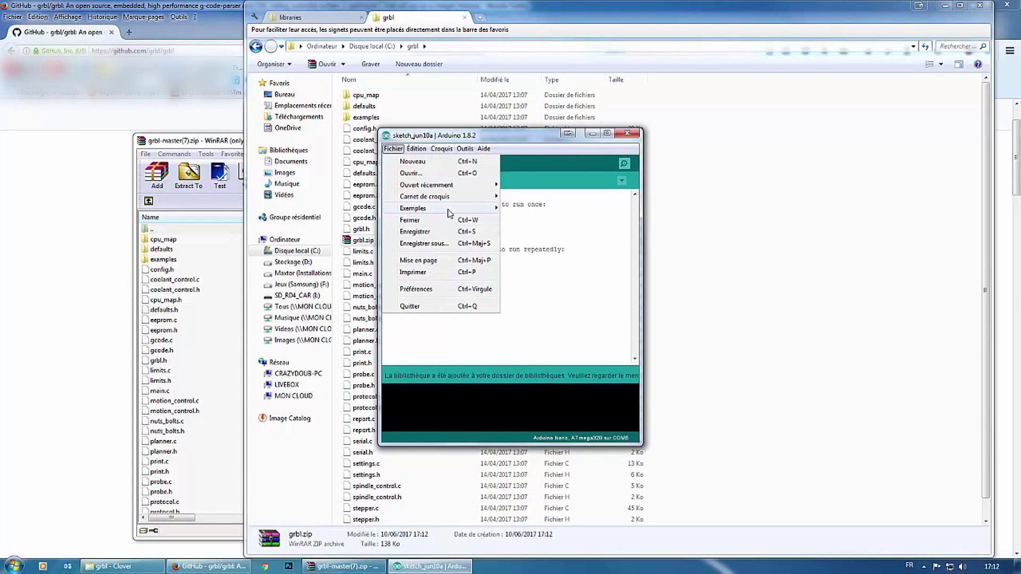
mouse_move(446, 209)
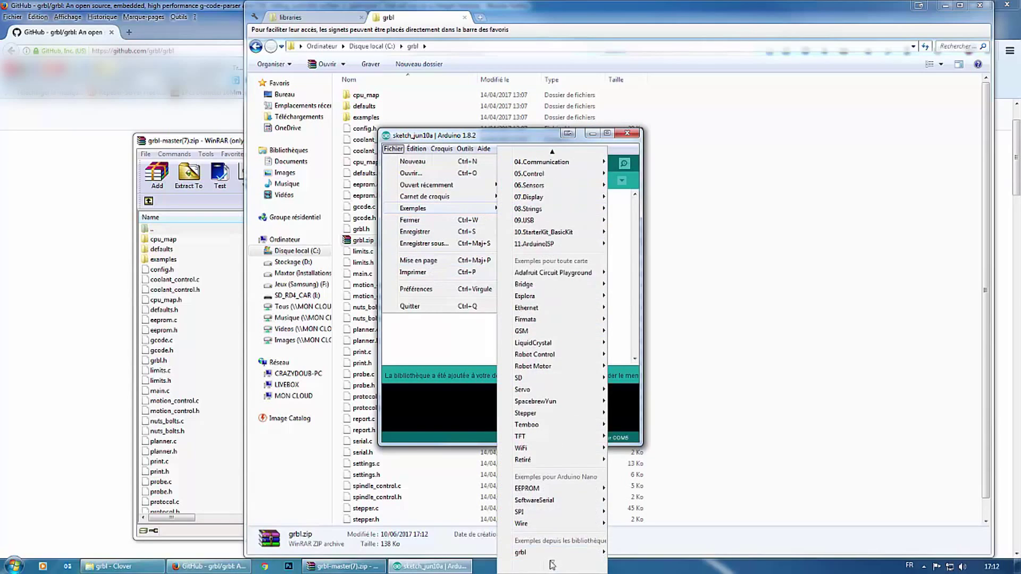
mouse_move(519, 553)
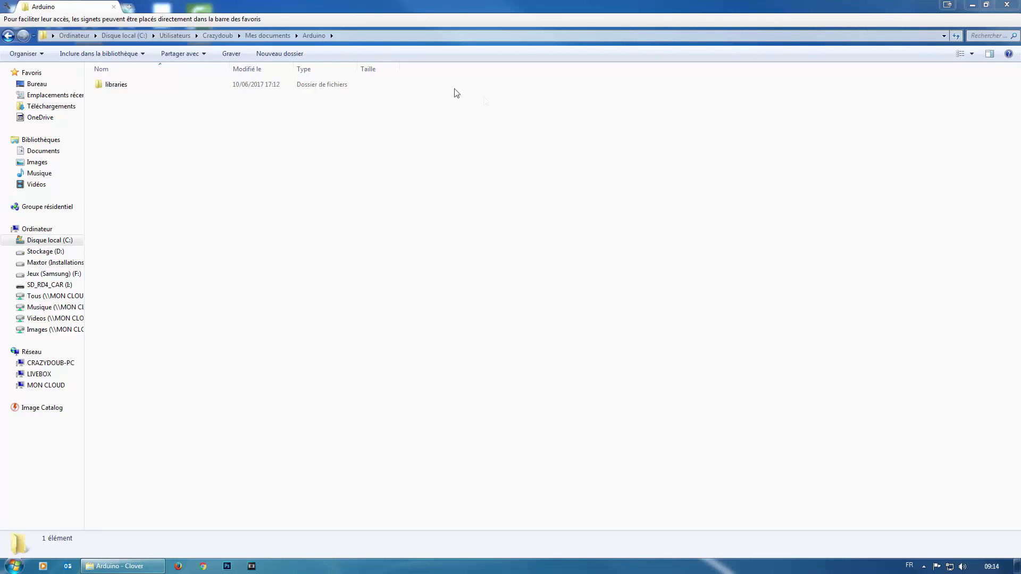
Open the installed grbl folder inside the Arduino libraries folder of the user's documents
left_click(366, 35)
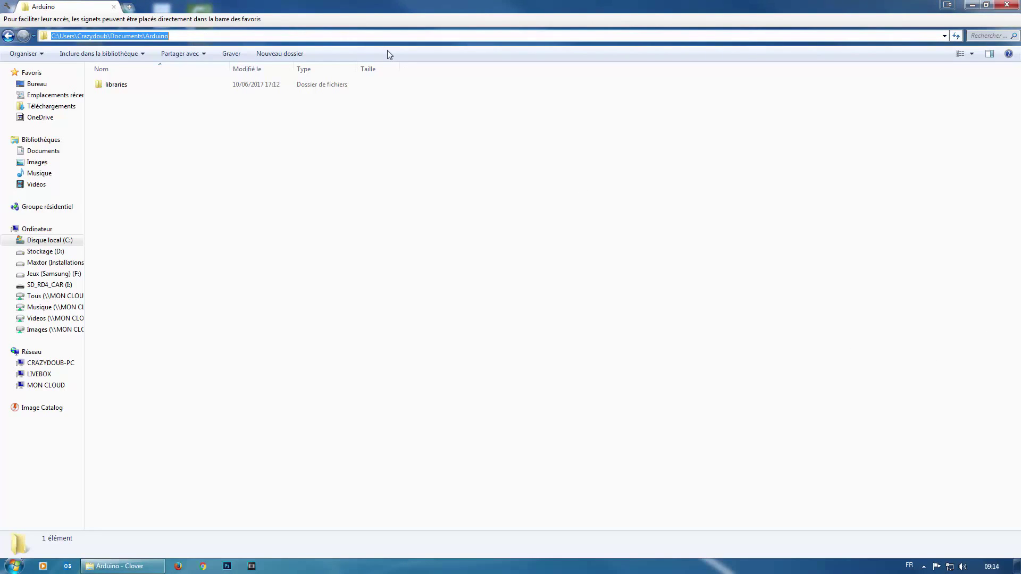
double_click(113, 86)
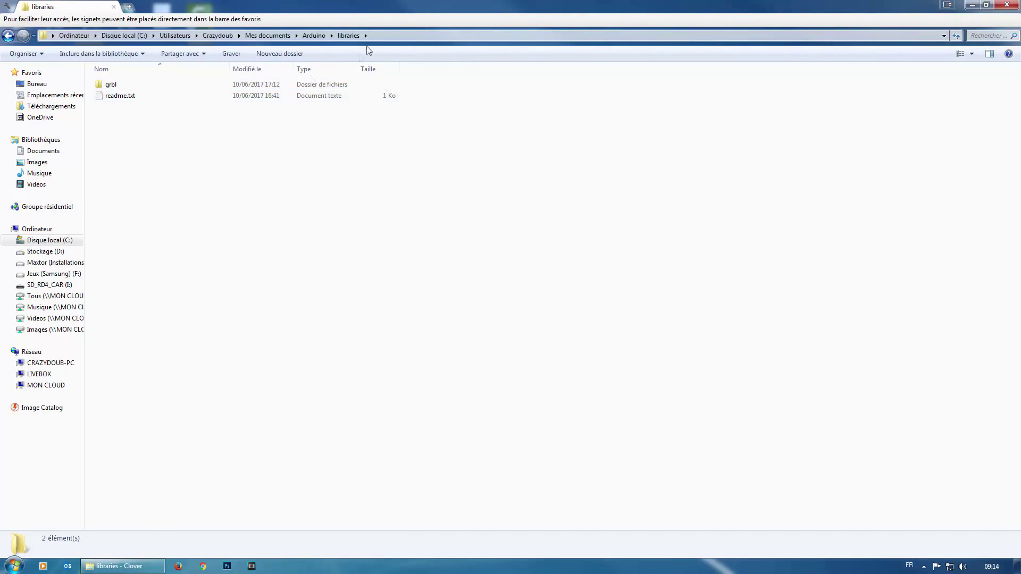
left_click(380, 36)
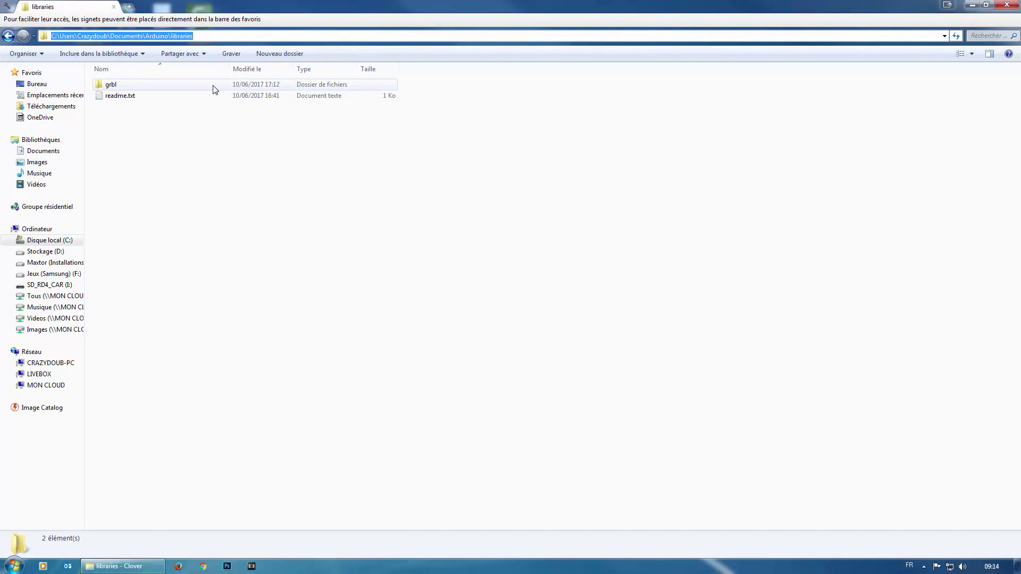
double_click(114, 85)
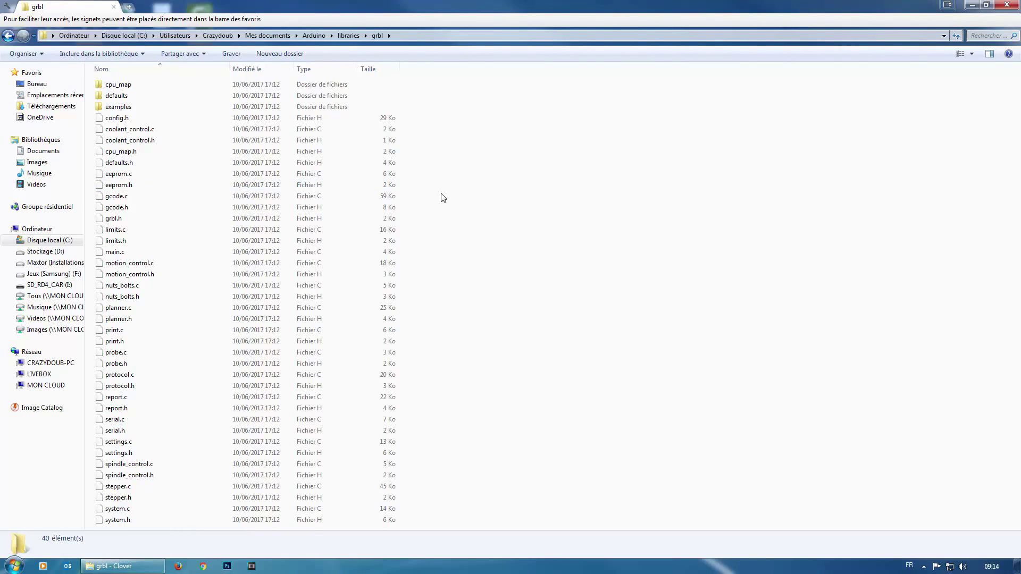
Check the contents of the grbl library's examples folder, and return to the grbl folder
left_click(123, 106)
double_click(123, 106)
left_click(119, 86)
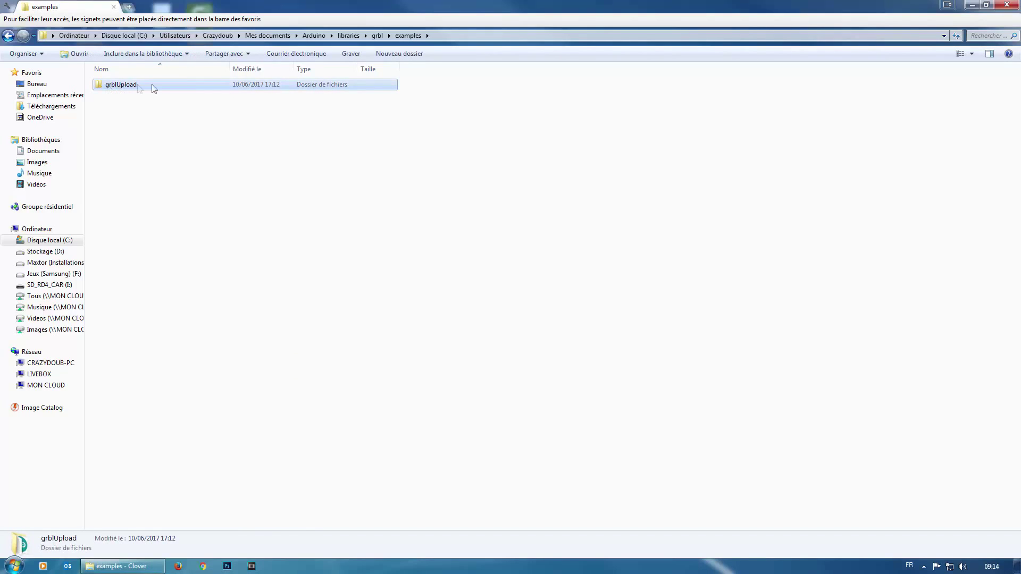
left_click(10, 39)
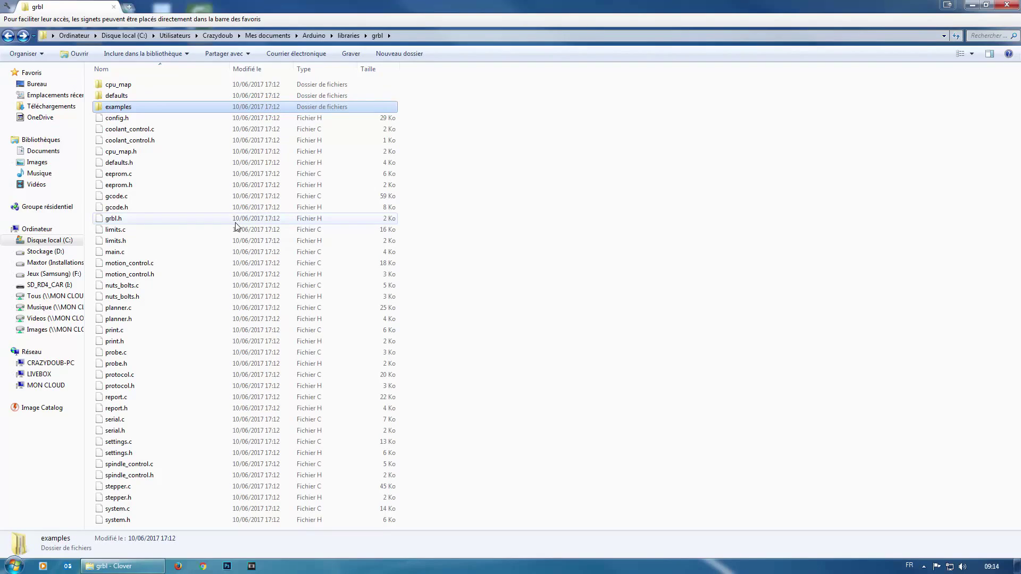
Open config.h from the grbl library folder in Notepad++
right_click(118, 120)
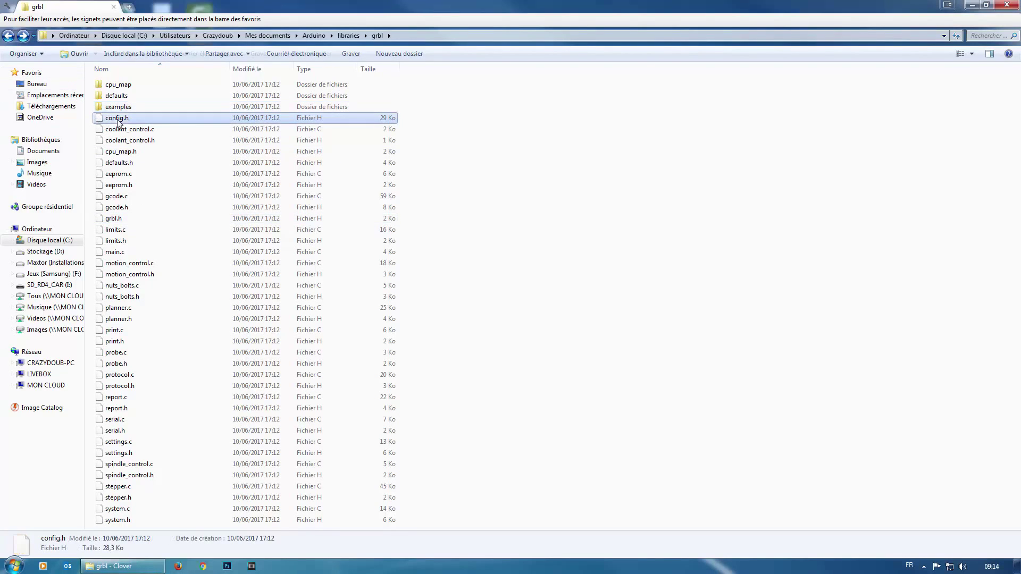
left_click(110, 118)
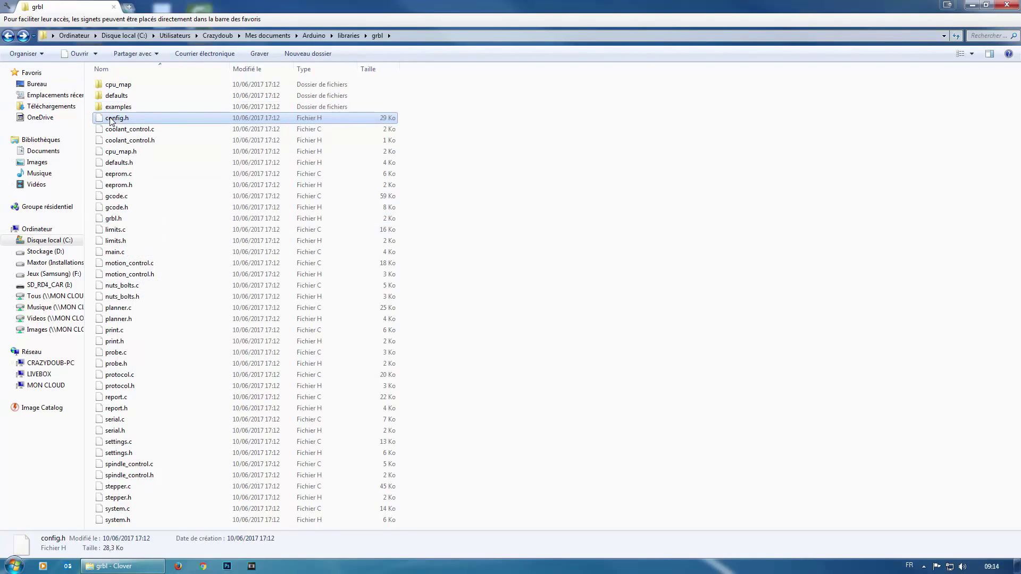
right_click(111, 121)
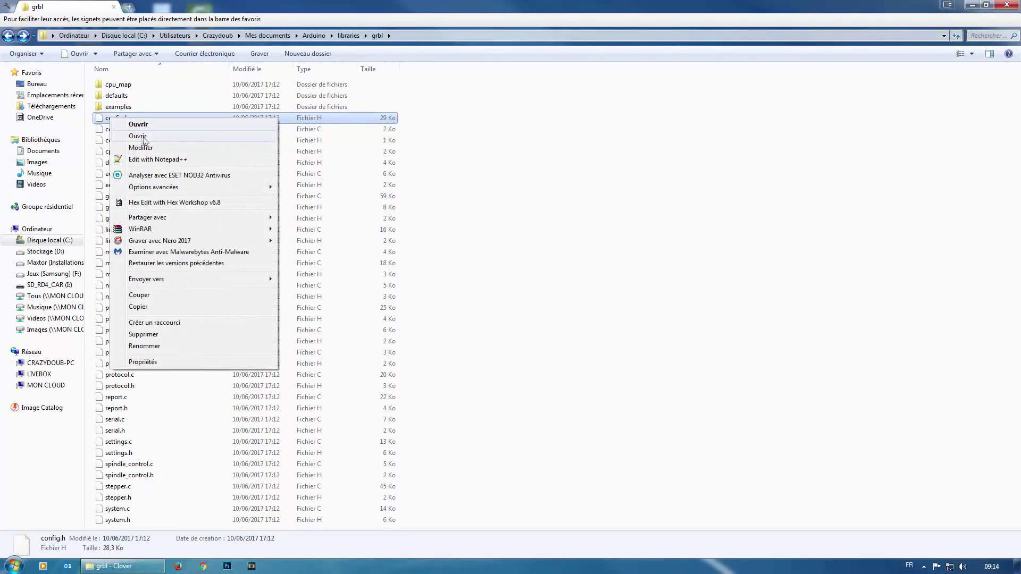
left_click(148, 160)
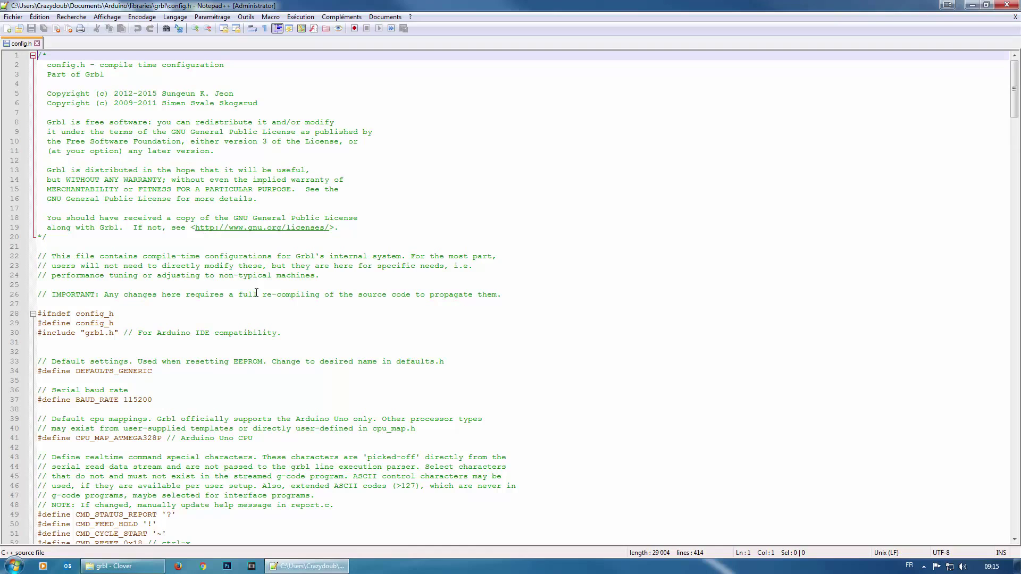
Examine the serial baud rate and default CPU mapping definitions in config.h
scroll(272, 310, "down", 2)
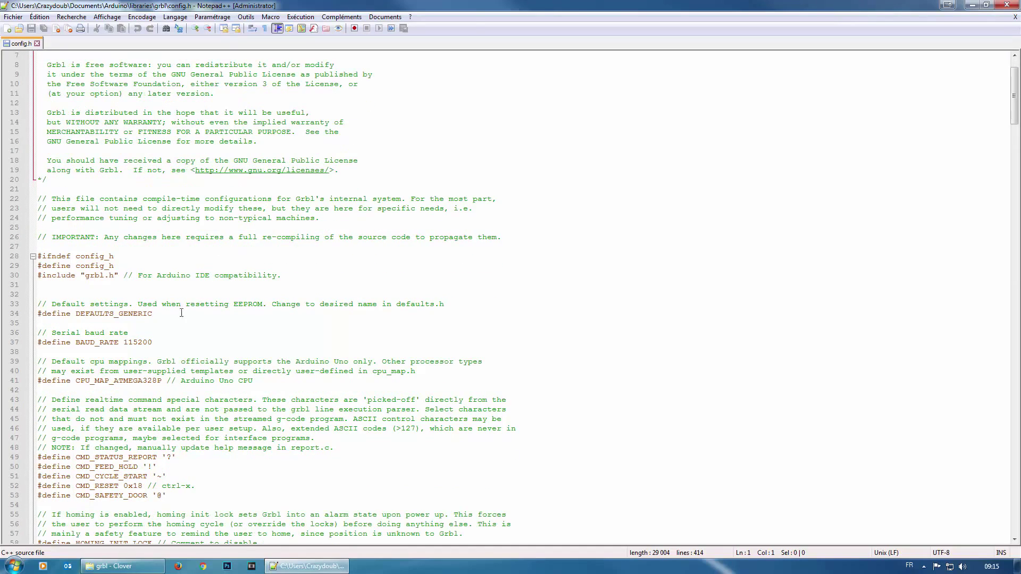
left_click_drag(152, 345, 125, 345)
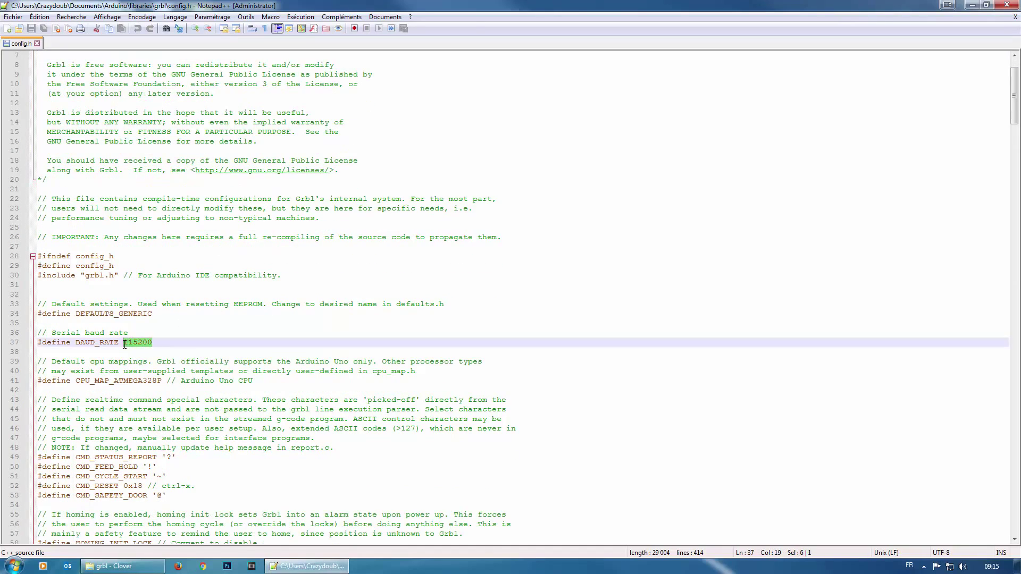
left_click_drag(52, 333, 132, 331)
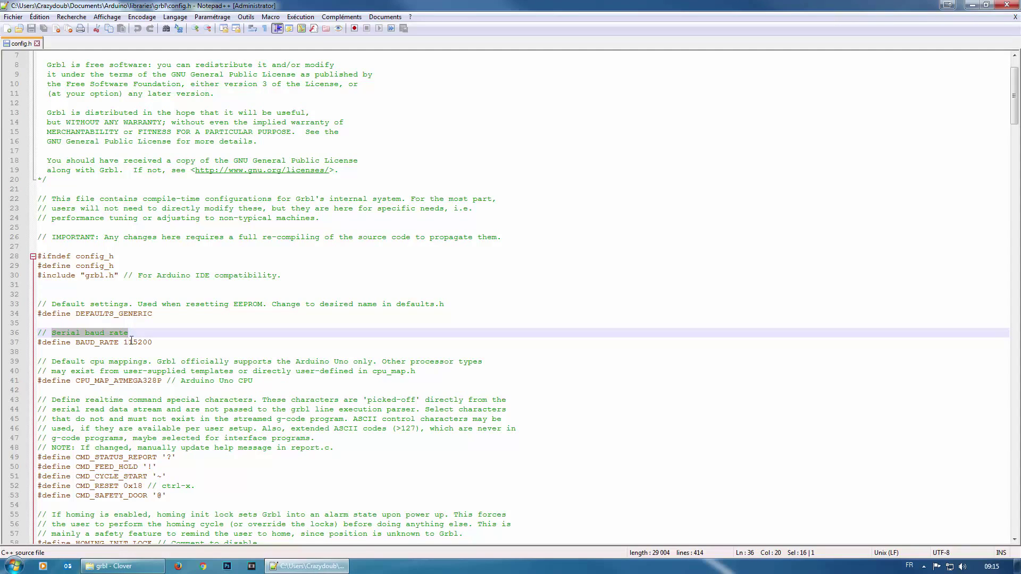
left_click_drag(152, 343, 123, 343)
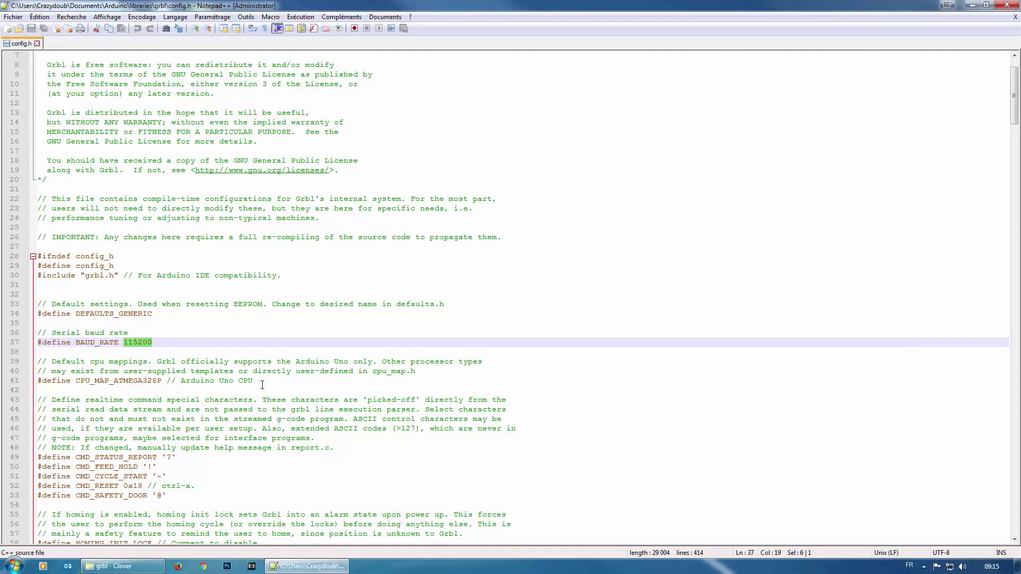
left_click(166, 384)
scroll(167, 381, "down", 3)
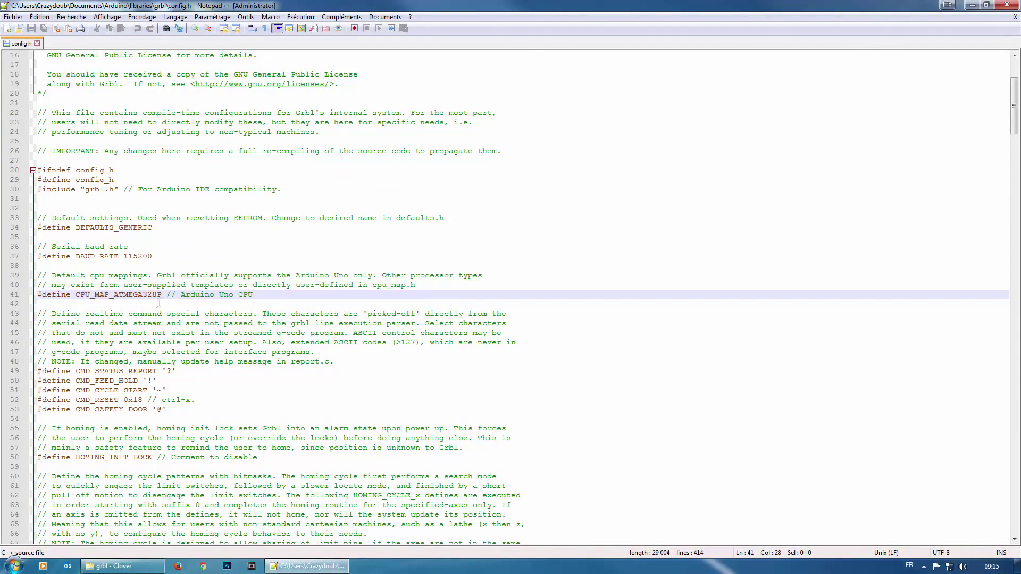
Examine the realtime command characters, the homing init lock and the homing cycle definitions in config.h
scroll(138, 316, "down", 1)
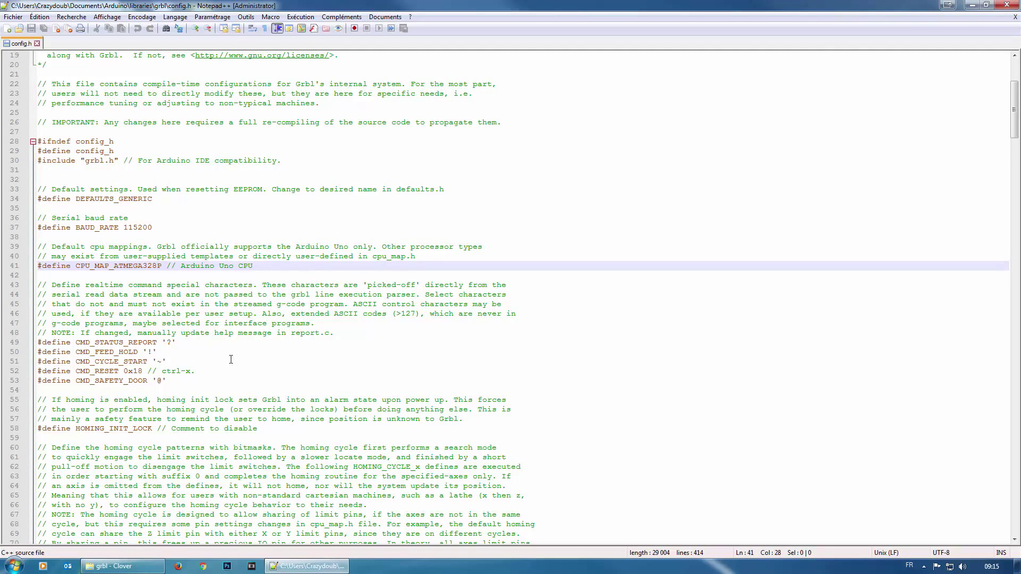
scroll(231, 360, "down", 1)
scroll(231, 359, "down", 1)
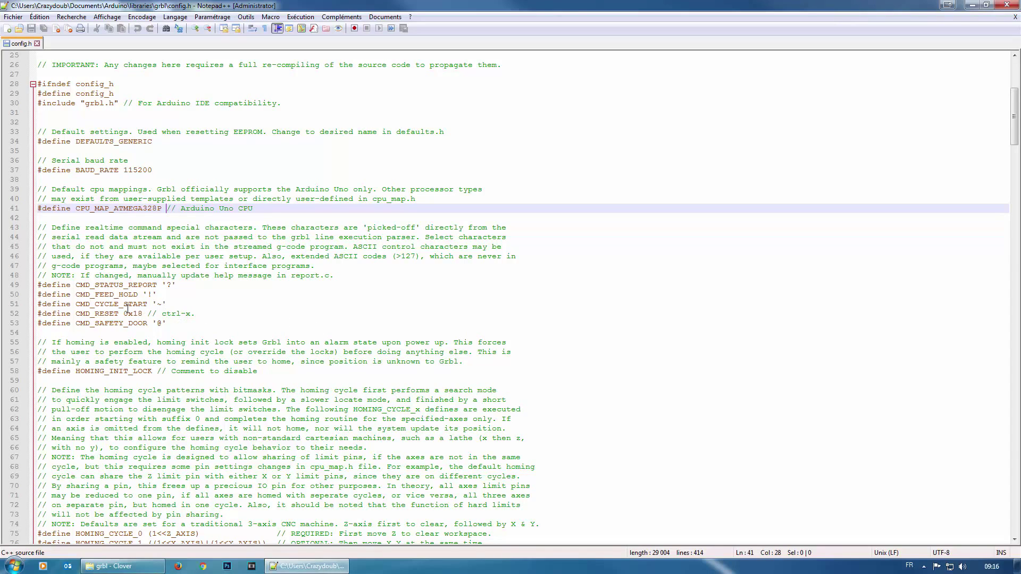
scroll(193, 362, "down", 2)
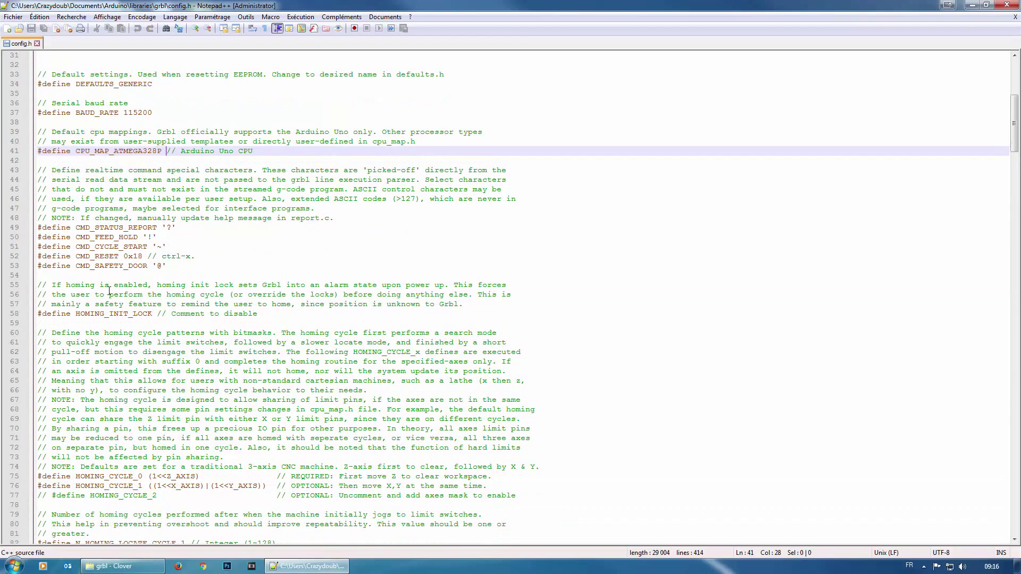
scroll(156, 331, "down", 2)
scroll(141, 327, "down", 2)
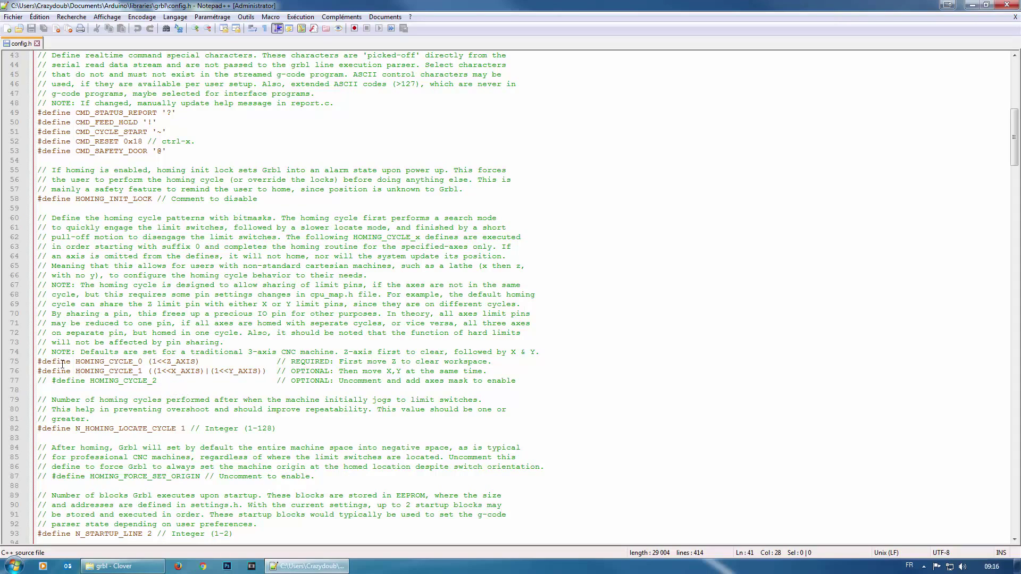
left_click_drag(37, 361, 490, 380)
left_click(489, 379)
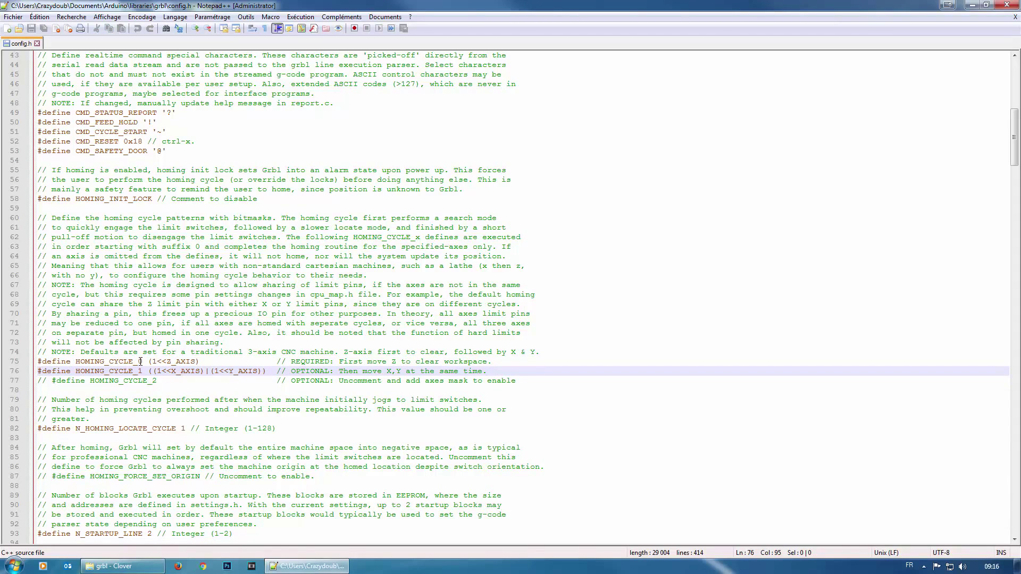
left_click_drag(138, 362, 144, 361)
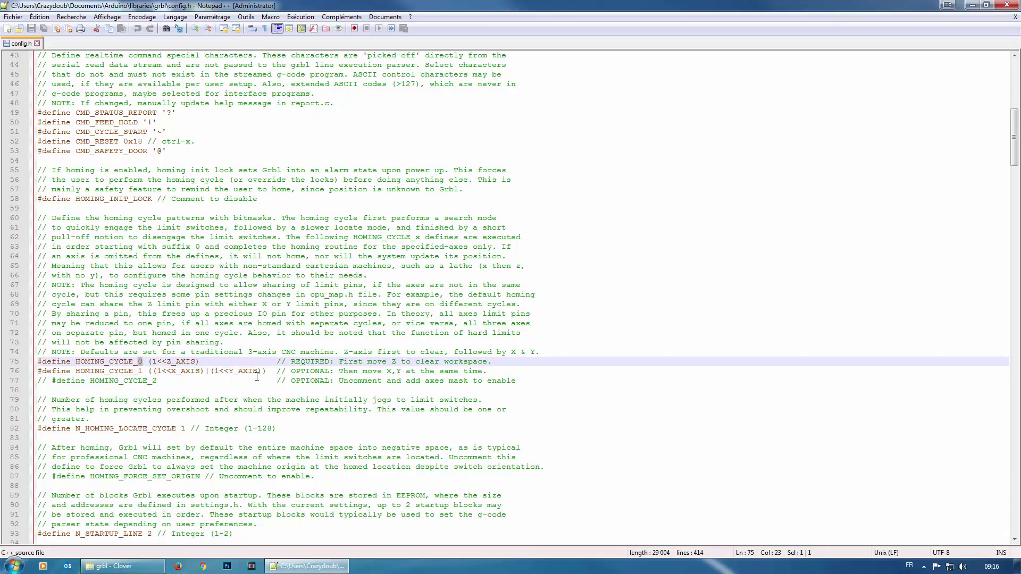
left_click_drag(520, 364, 250, 371)
left_click_drag(39, 365, 39, 365)
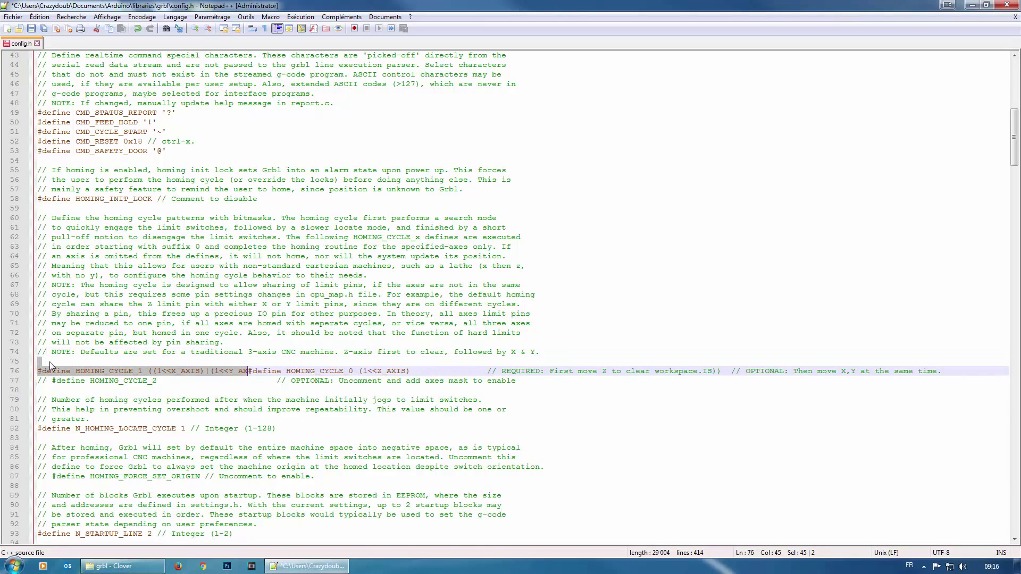
key("ctrl+z")
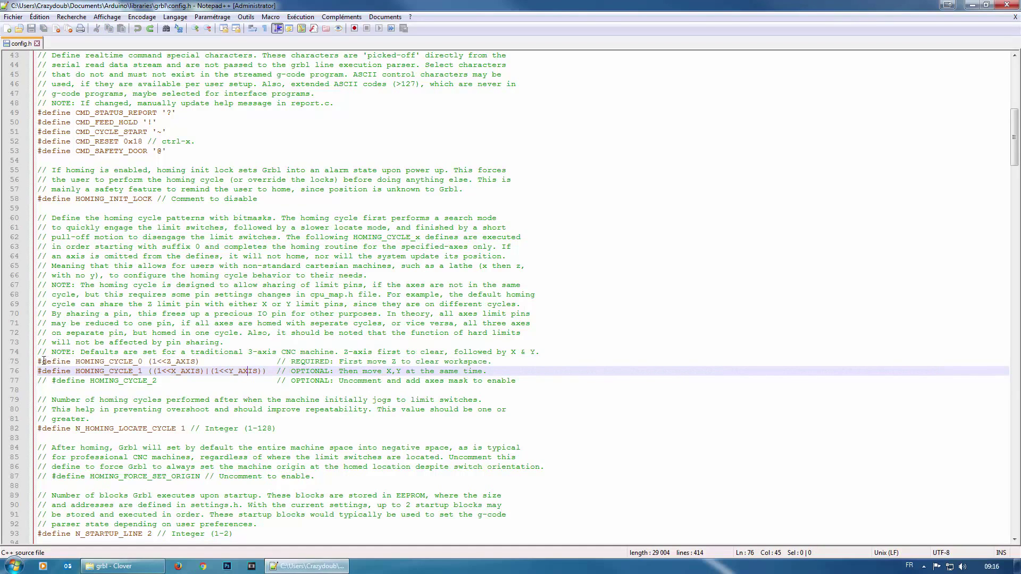
Comment out the Z-axis HOMING_CYCLE_0 definition on line 75 and rename the X/Y homing definition on line 76 to HOMING_CYCLE_0
left_click(39, 362)
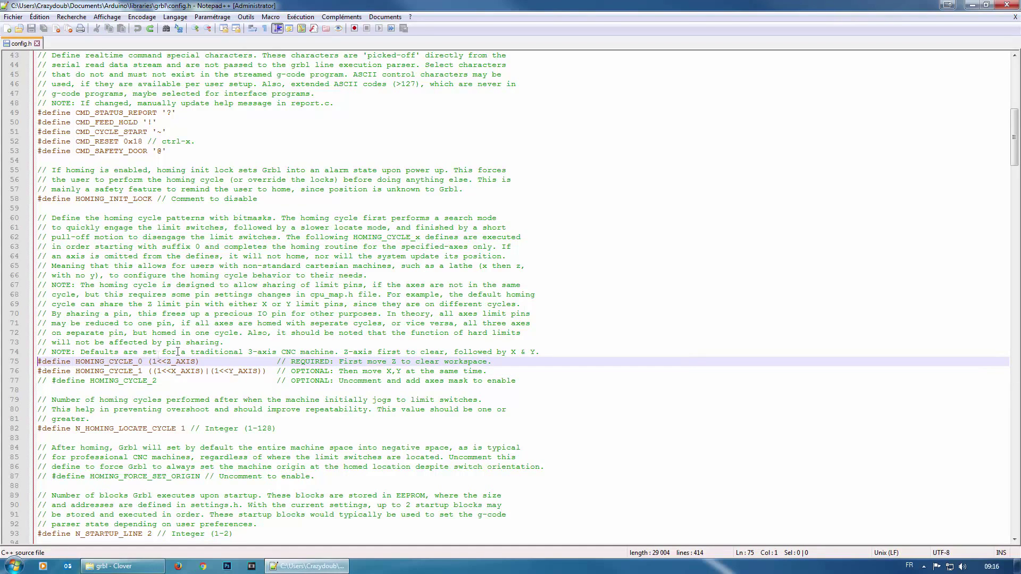
type("//")
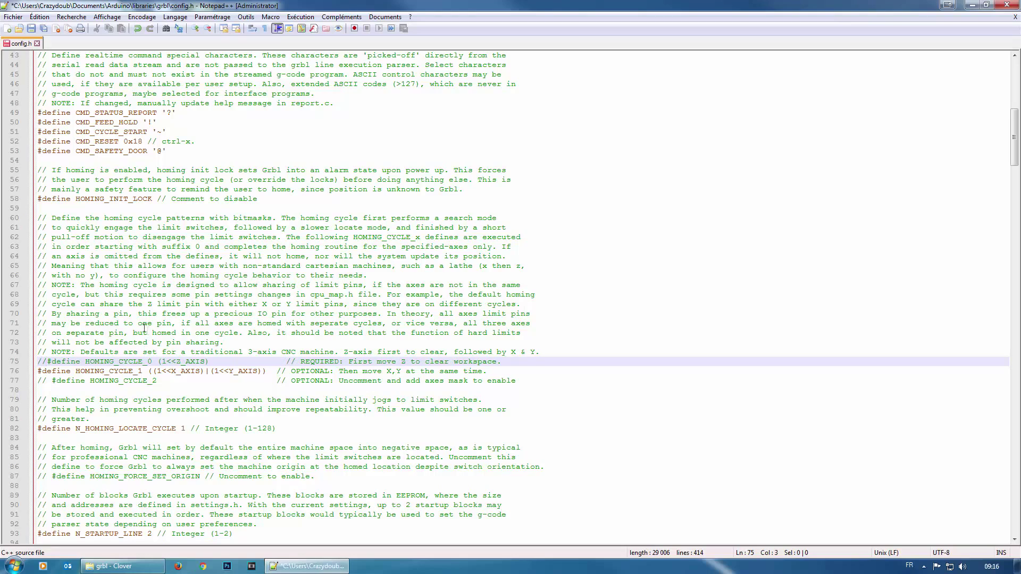
left_click_drag(38, 371, 268, 373)
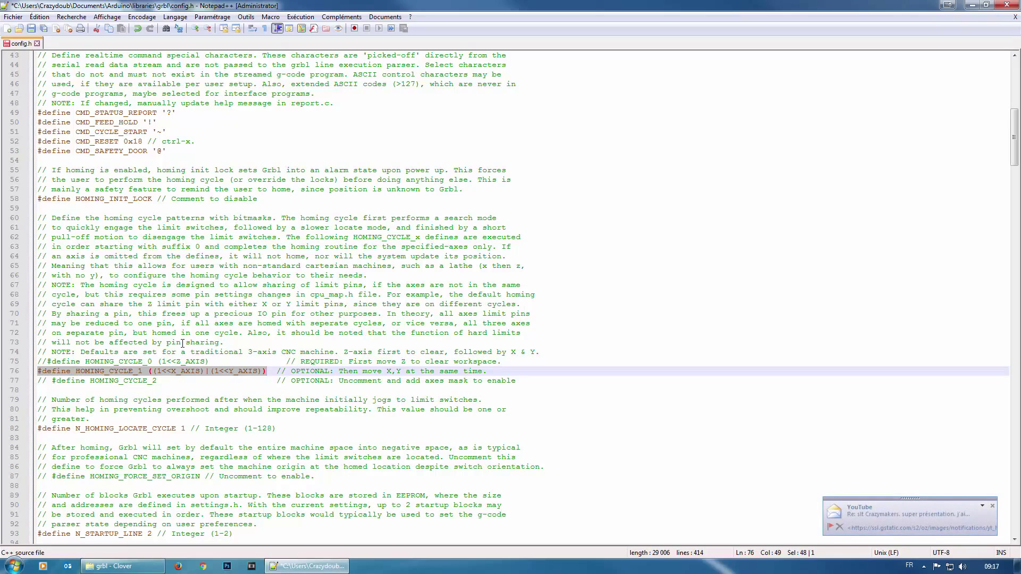
left_click(144, 372)
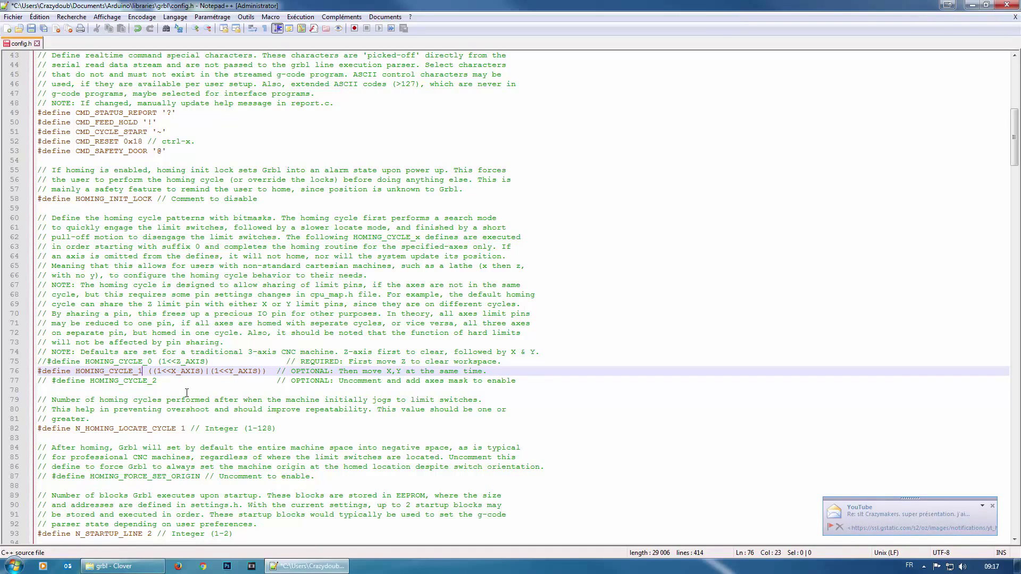
key("BackSpace")
type("0")
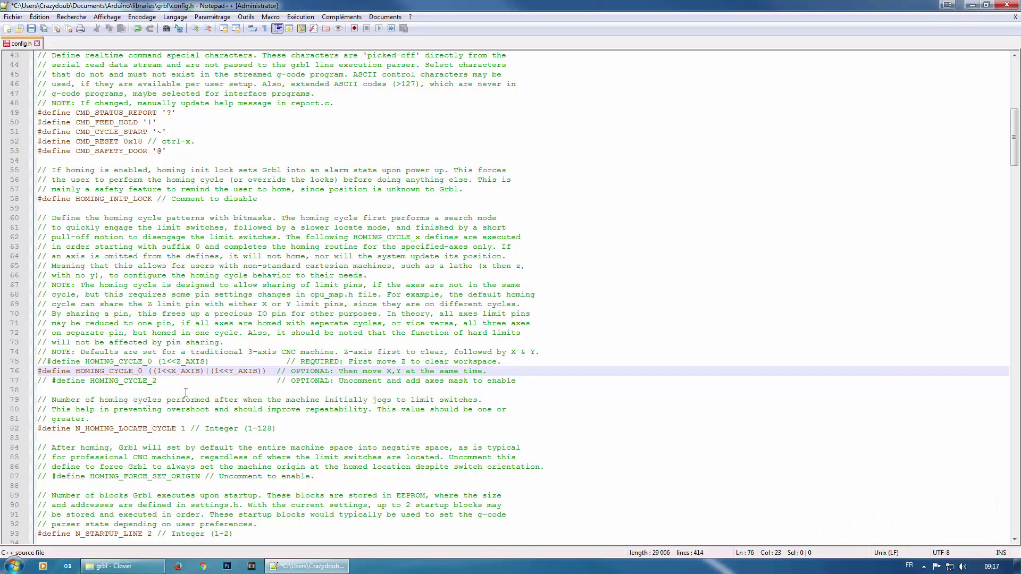
left_click(148, 362)
left_click(143, 372)
Uncomment the LIMITS_TWO_SWITCHES_ON_AXES definition on line 112, and comment it out again
scroll(207, 443, "down", 4)
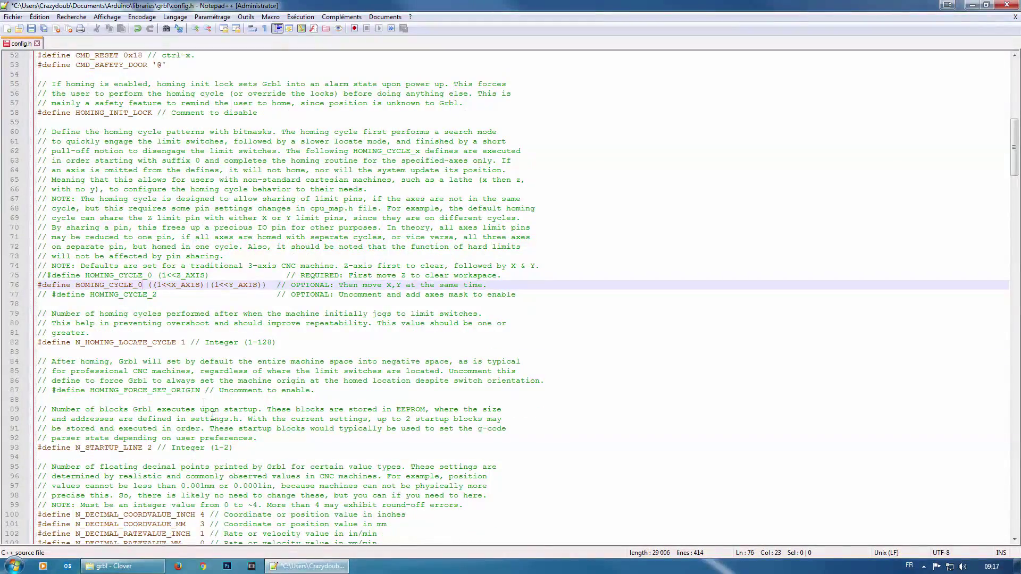
scroll(173, 351, "down", 7)
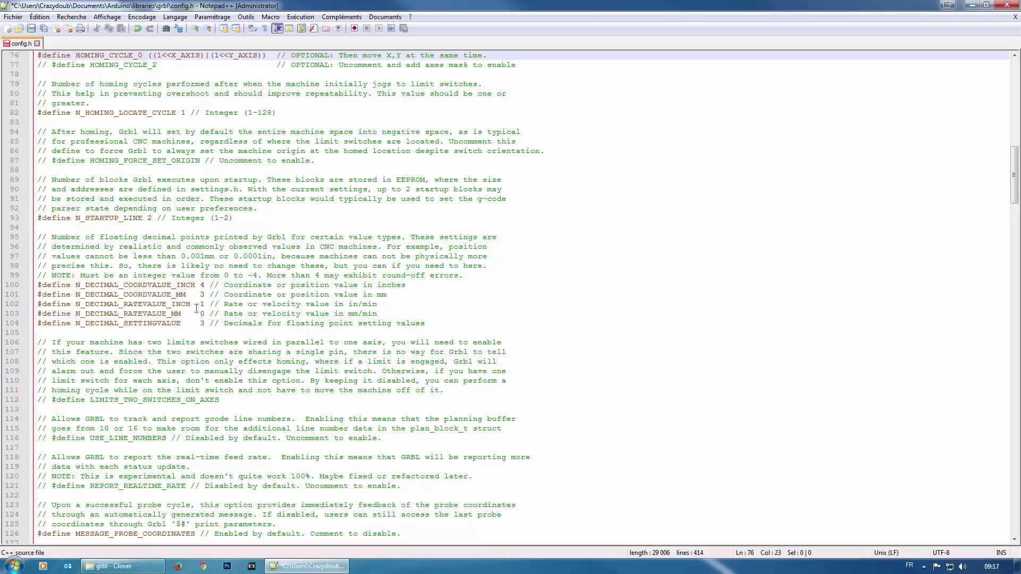
scroll(196, 308, "down", 5)
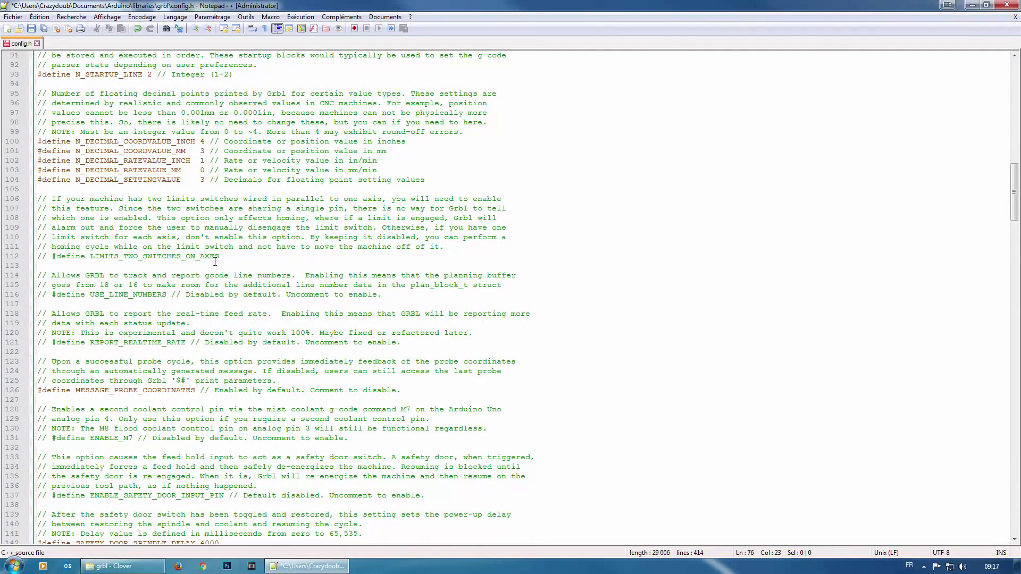
left_click_drag(47, 257, 20, 258)
key("Delete")
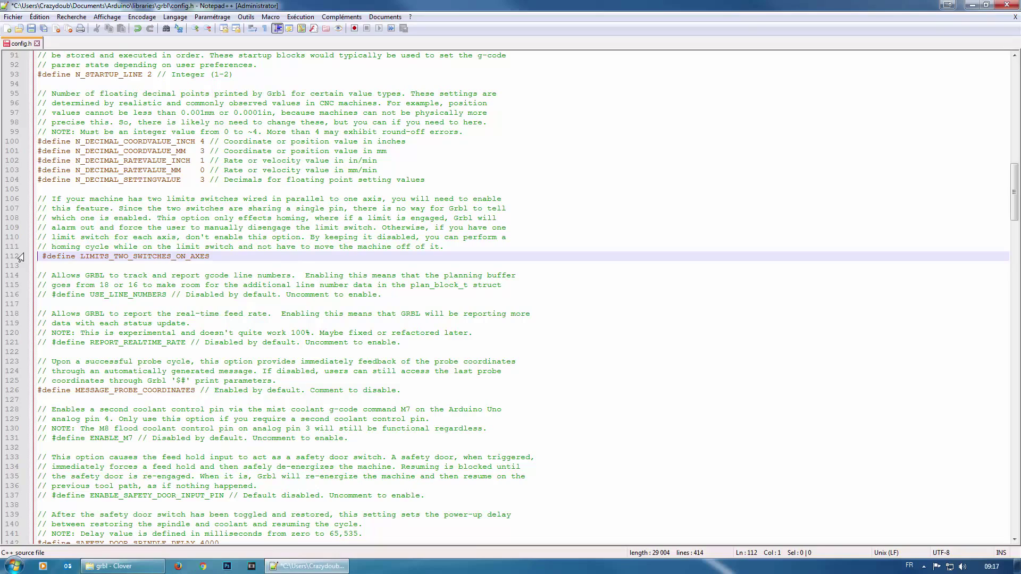
type("//")
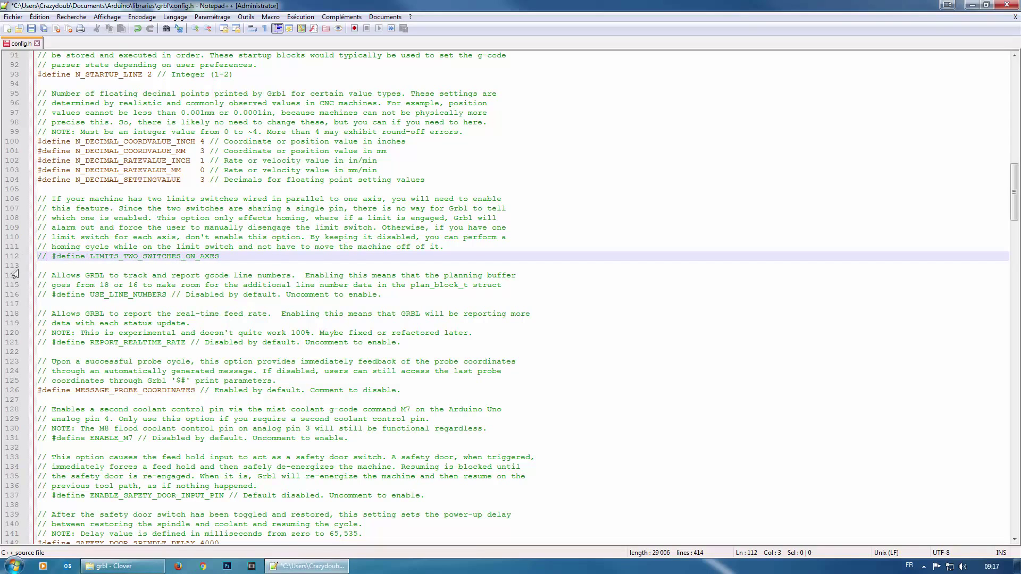
Examine the safety door delay, CoreXY and pin inversion definitions in config.h, through INVERT_SPINDLE_ENABLE_PIN on line 173
scroll(239, 417, "down", 2)
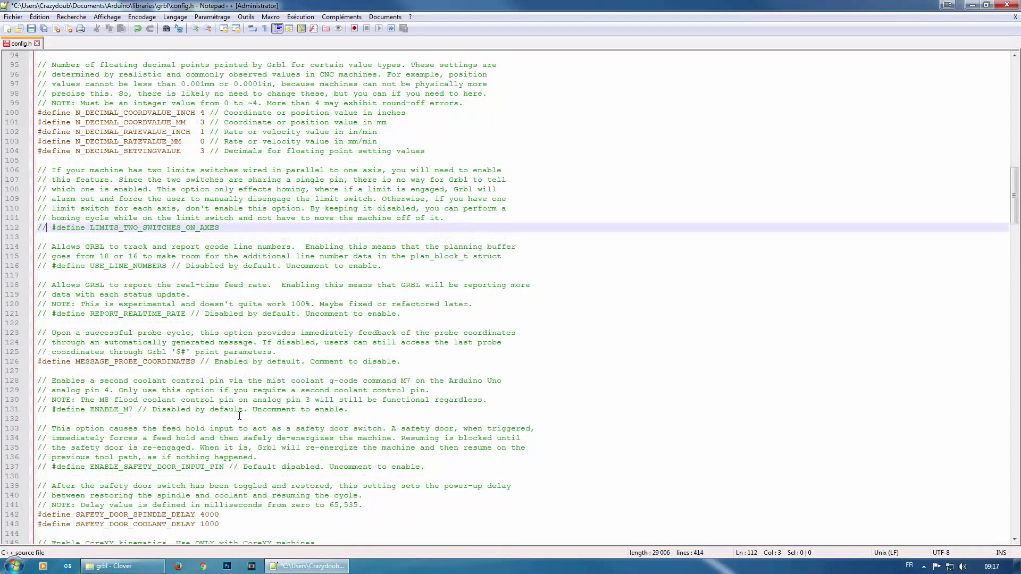
scroll(240, 416, "down", 4)
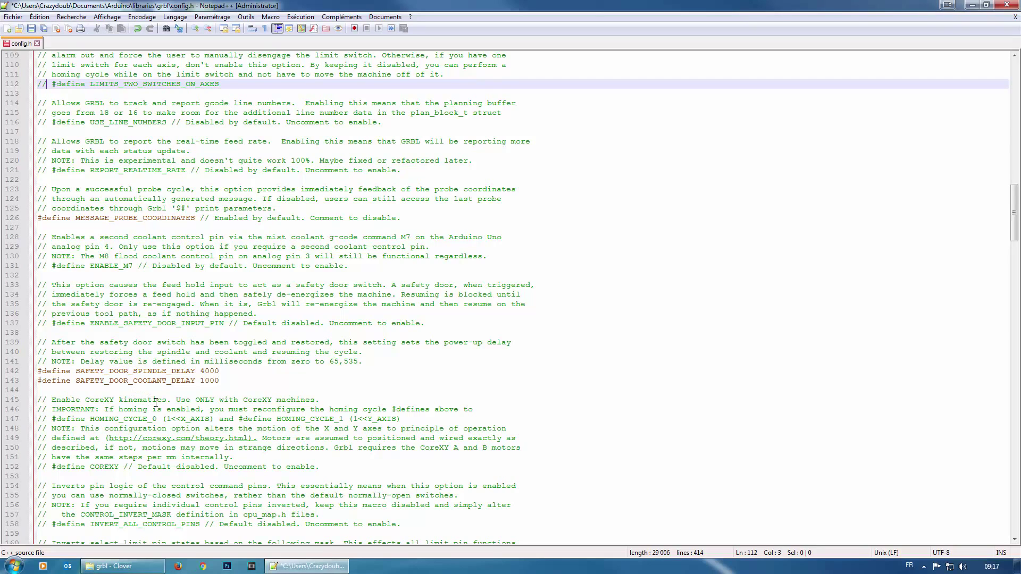
left_click(202, 372)
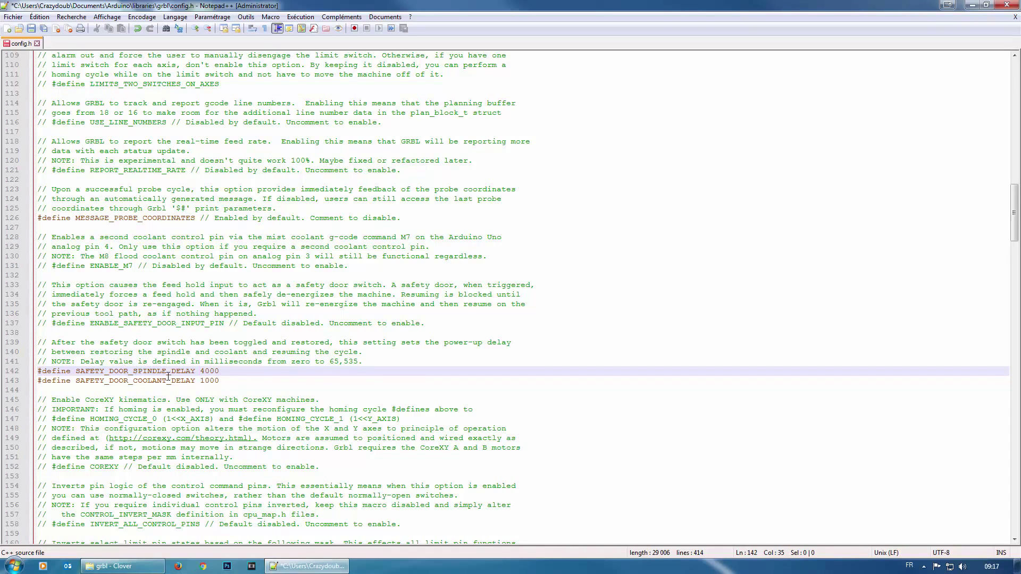
scroll(154, 383, "down", 7)
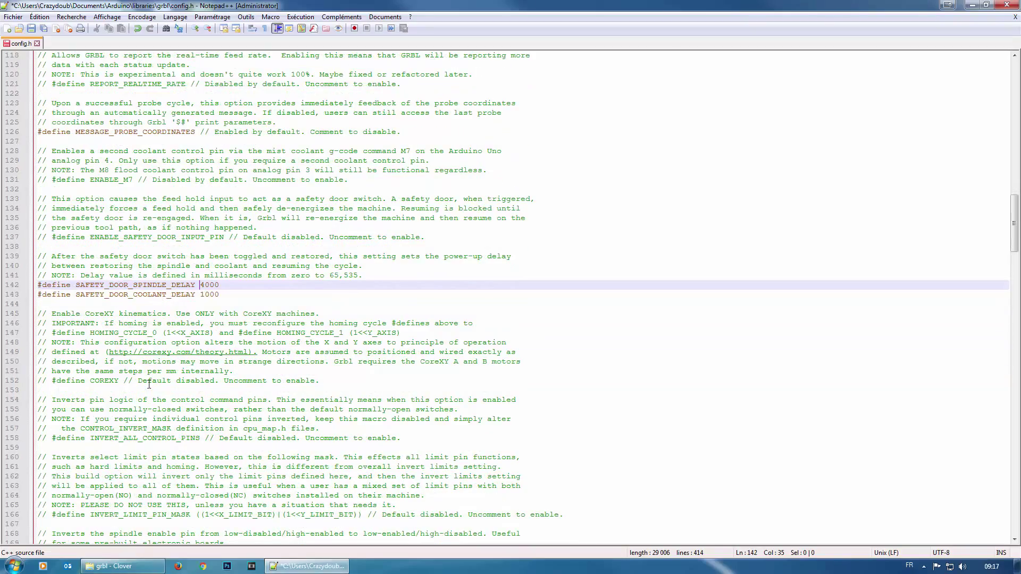
scroll(149, 384, "down", 13)
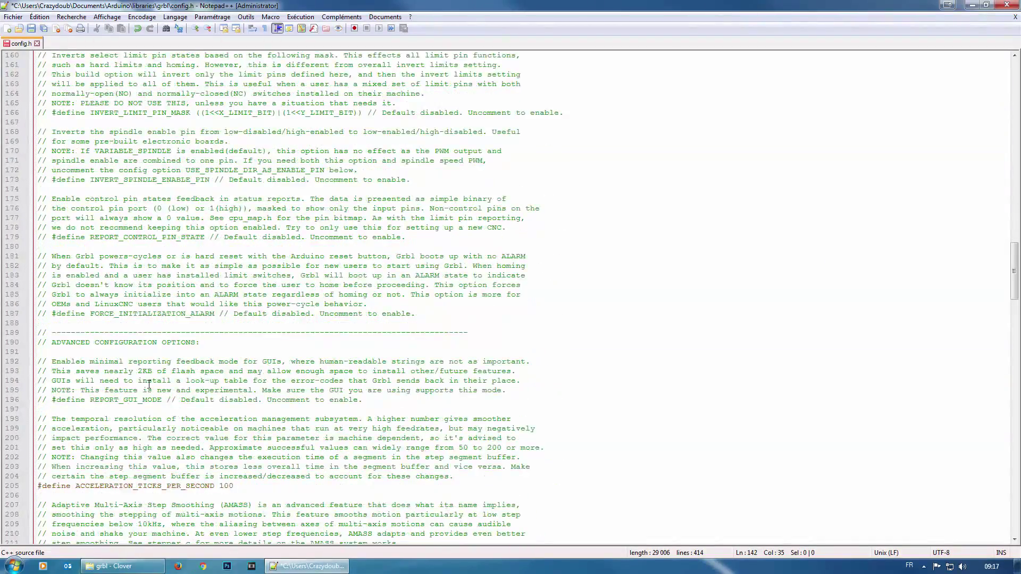
scroll(150, 384, "up", 2)
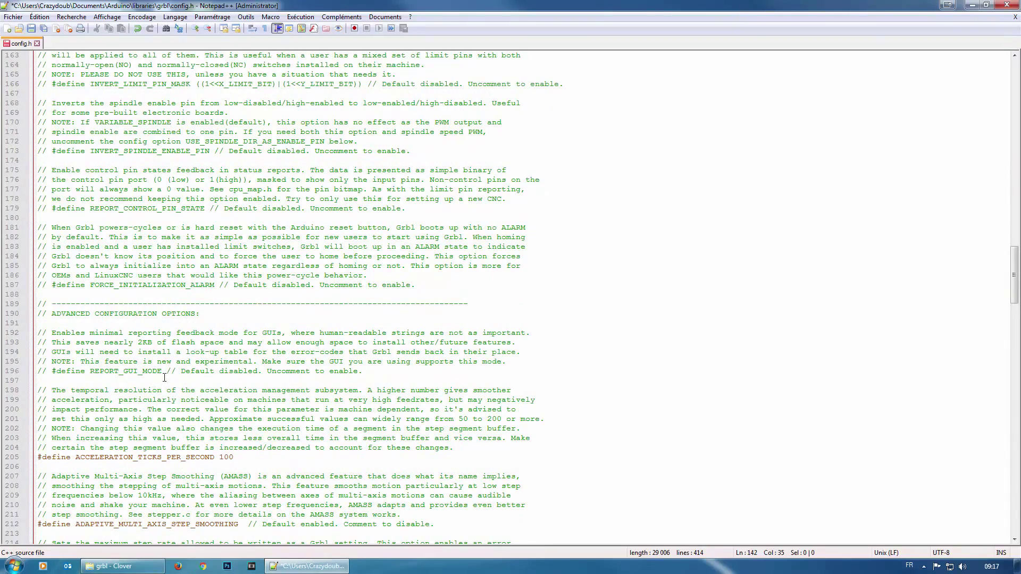
scroll(164, 376, "up", 1)
scroll(176, 375, "up", 1)
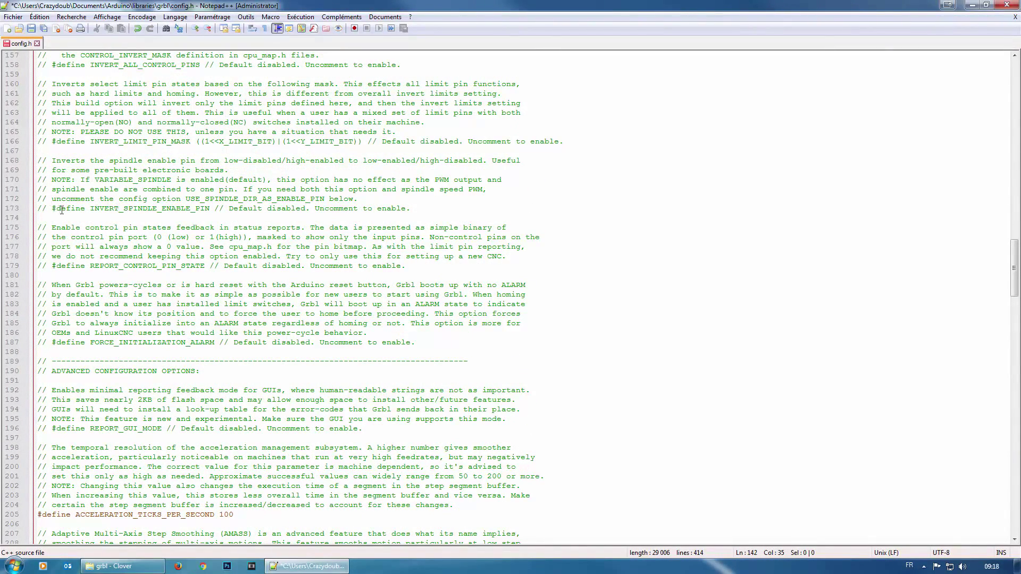
left_click_drag(203, 208, 109, 208)
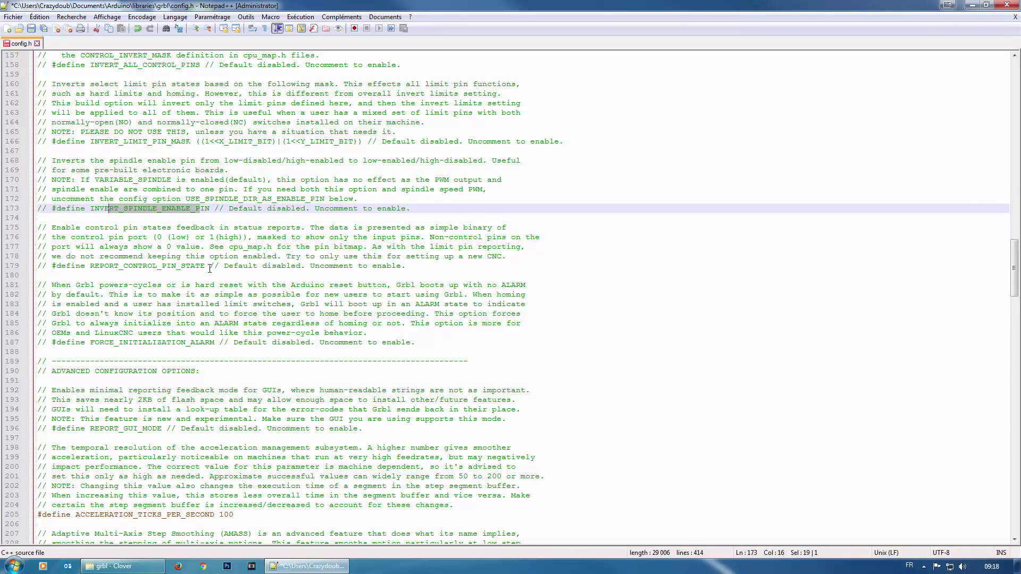
Examine the advanced configuration options in config.h, from the GUI reporting mode to the VARIABLE_SPINDLE definition on line 247
scroll(215, 273, "down", 1)
scroll(235, 321, "down", 3)
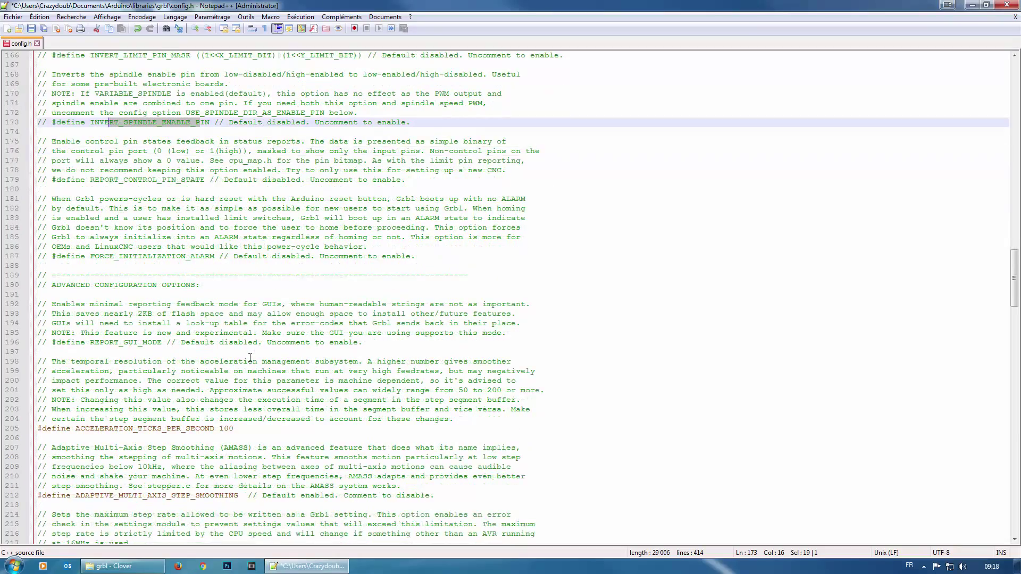
scroll(242, 343, "down", 2)
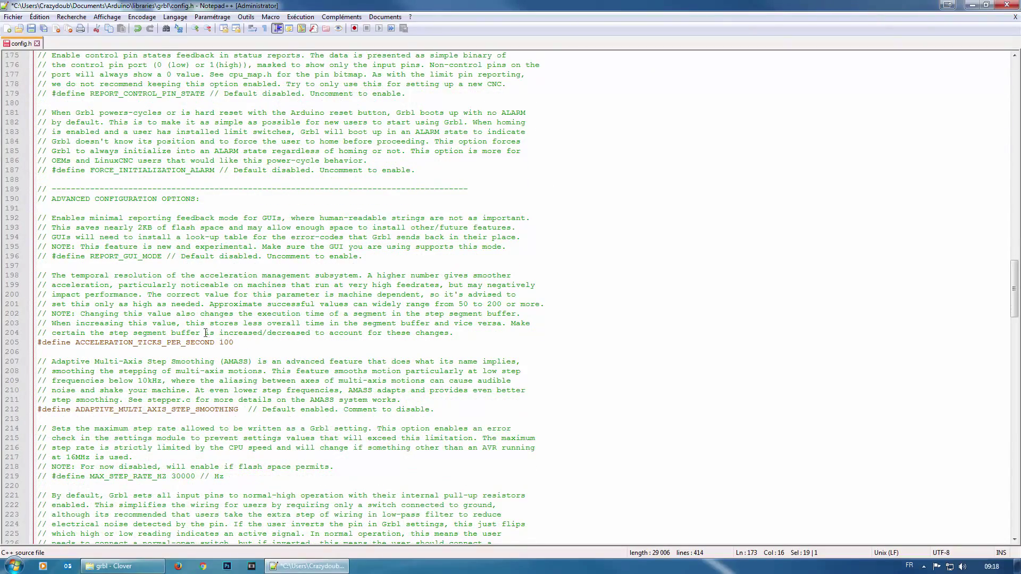
scroll(237, 343, "down", 2)
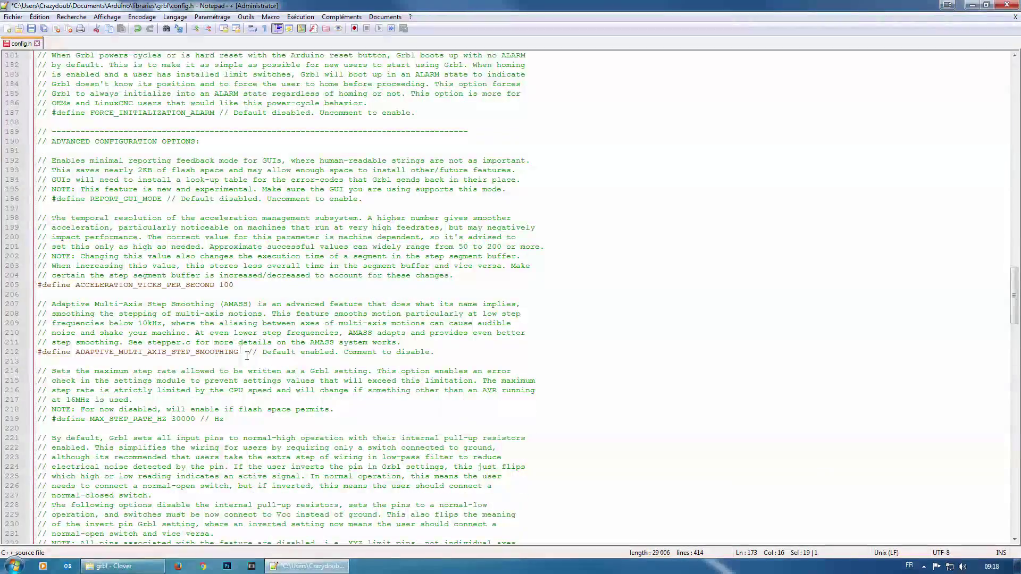
scroll(251, 361, "down", 5)
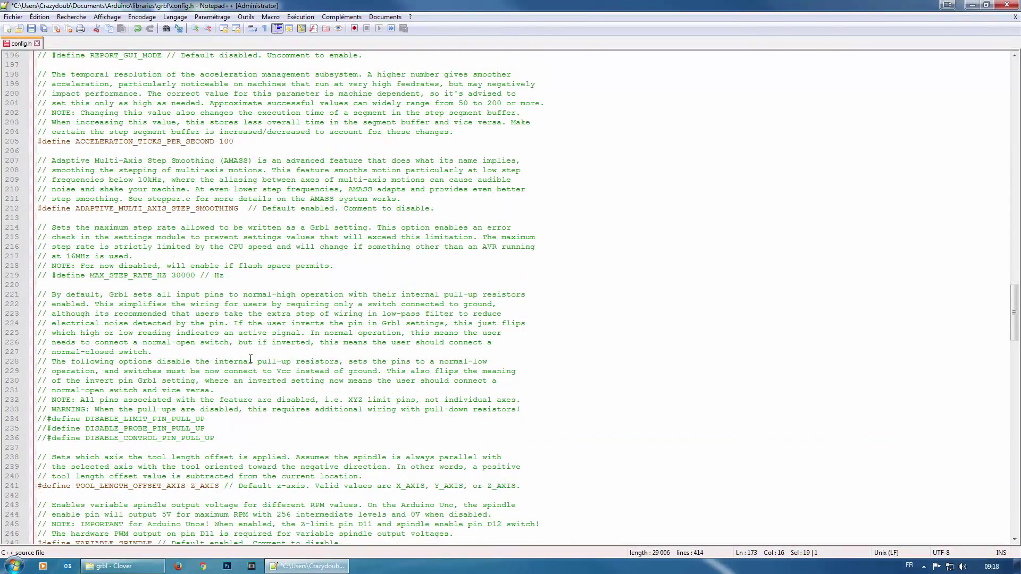
scroll(250, 360, "down", 4)
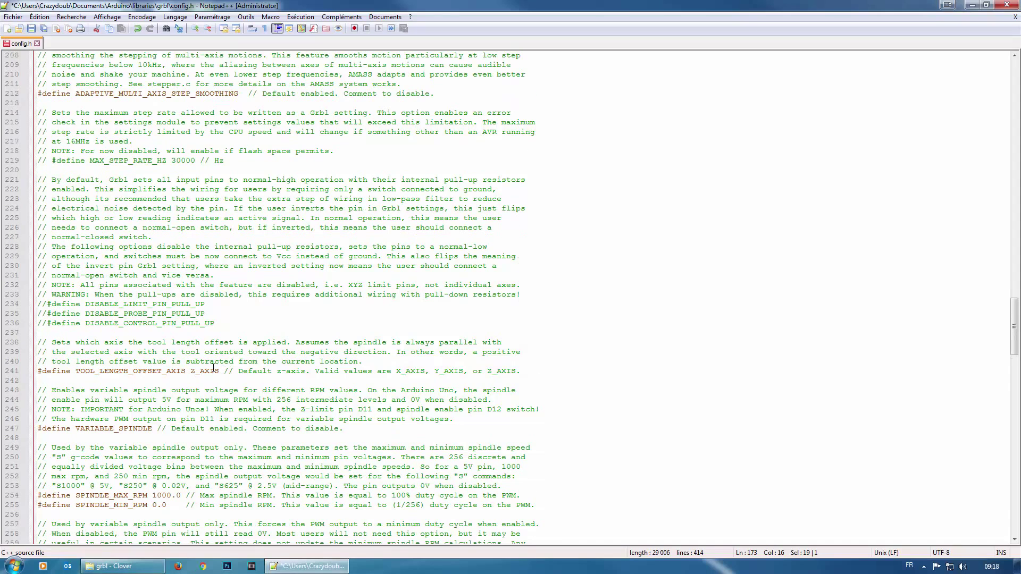
scroll(215, 369, "down", 1)
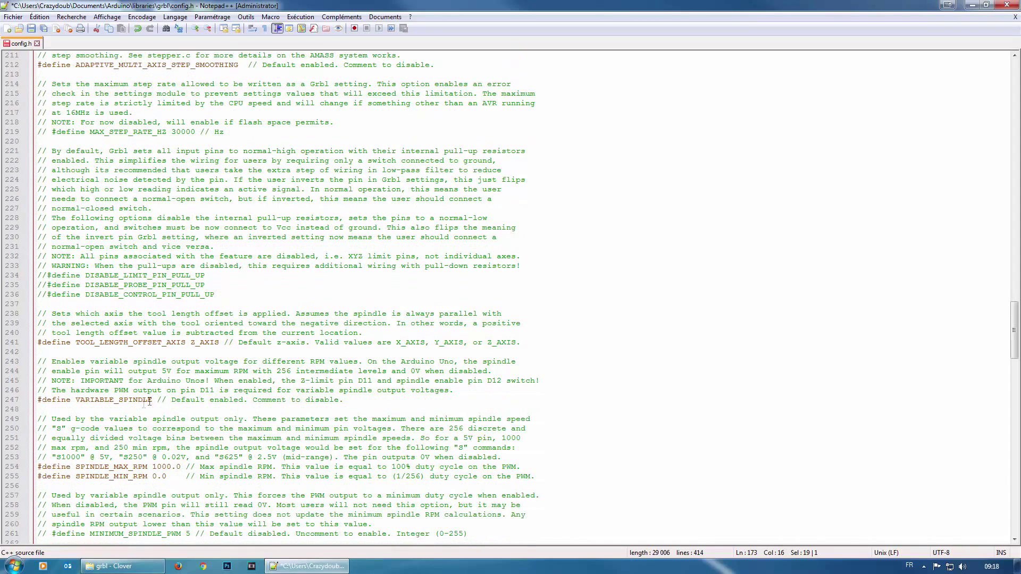
left_click(39, 400)
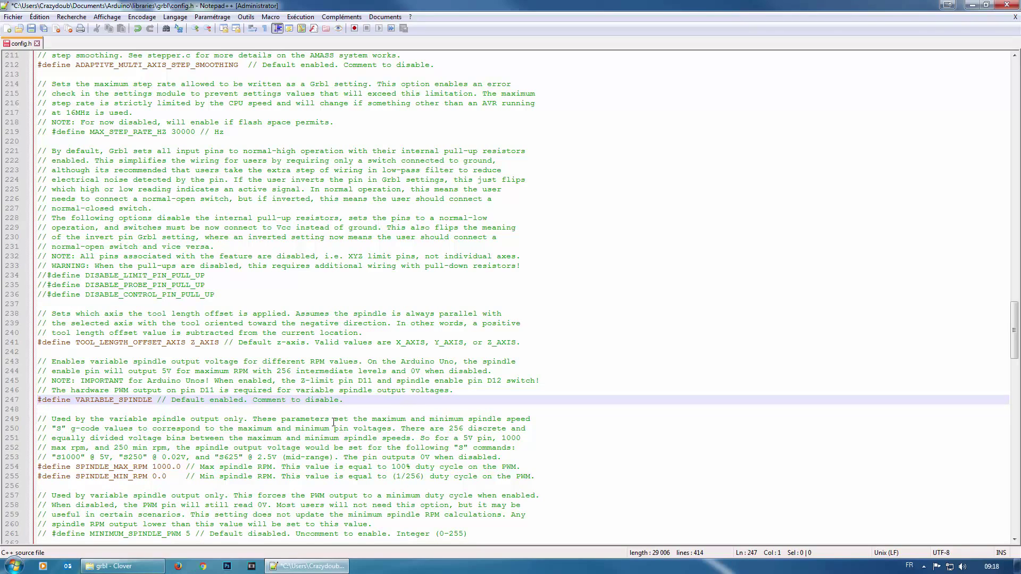
Examine the SPINDLE_MAX_RPM, SPINDLE_MIN_RPM and MINIMUM_SPINDLE_PWM definitions in config.h
scroll(171, 412, "down", 3)
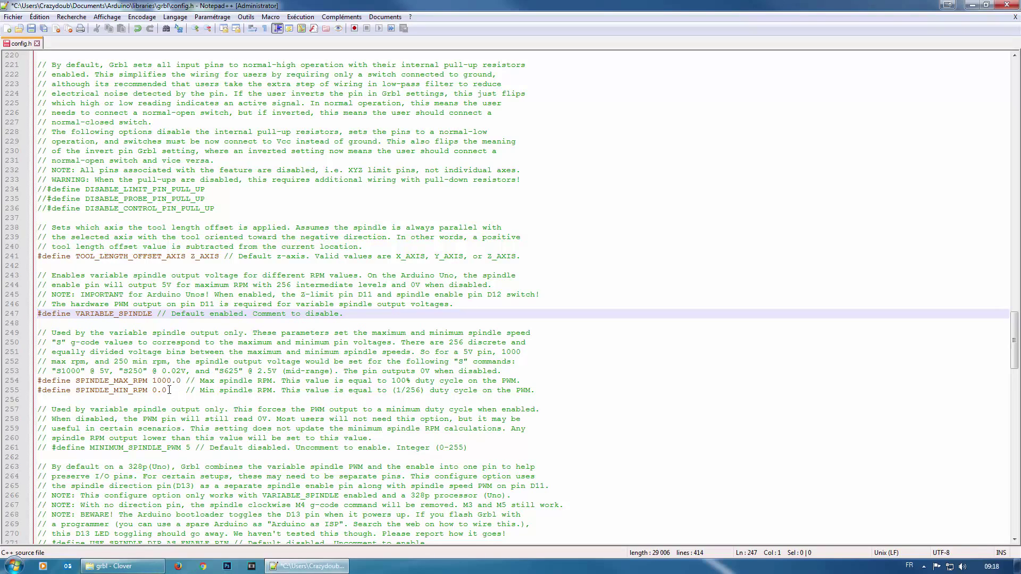
left_click_drag(153, 381, 181, 384)
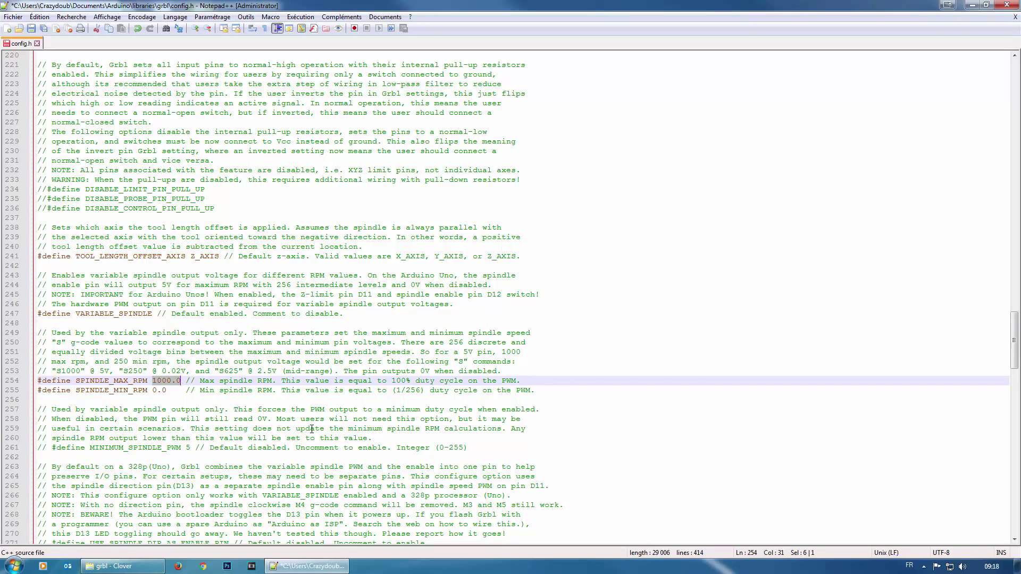
double_click(162, 382)
scroll(216, 405, "down", 4)
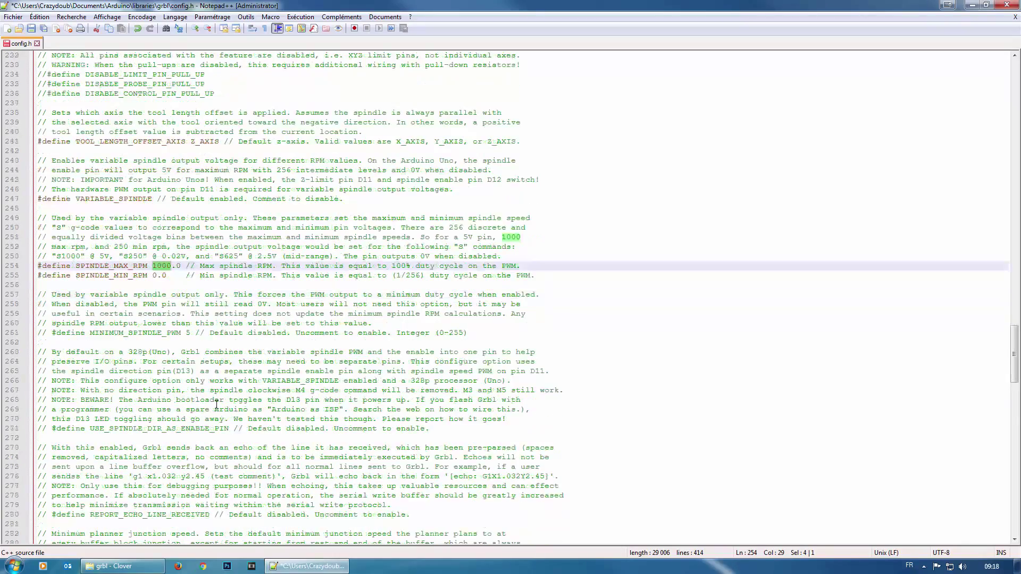
scroll(213, 392, "down", 3)
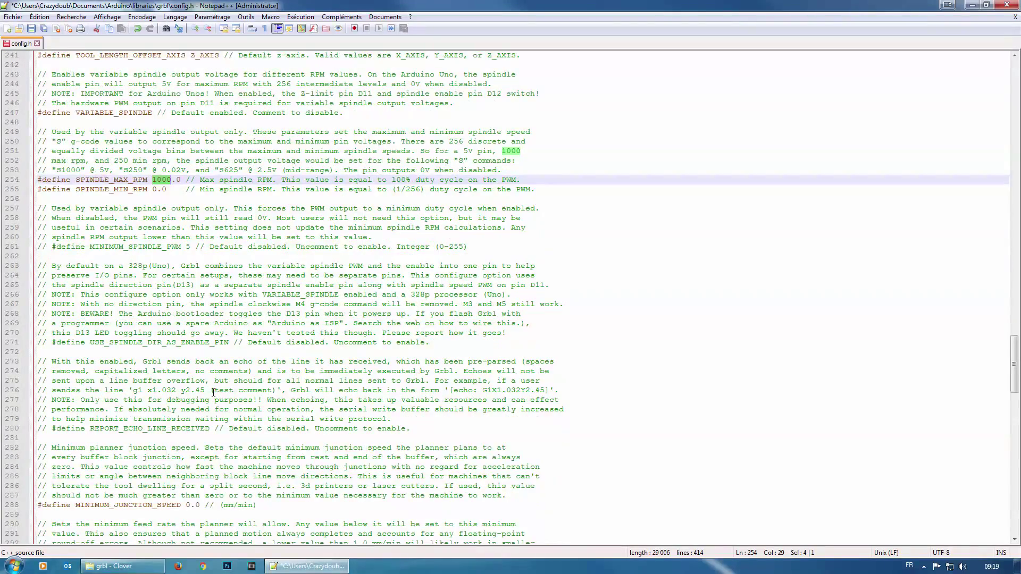
scroll(213, 392, "up", 2)
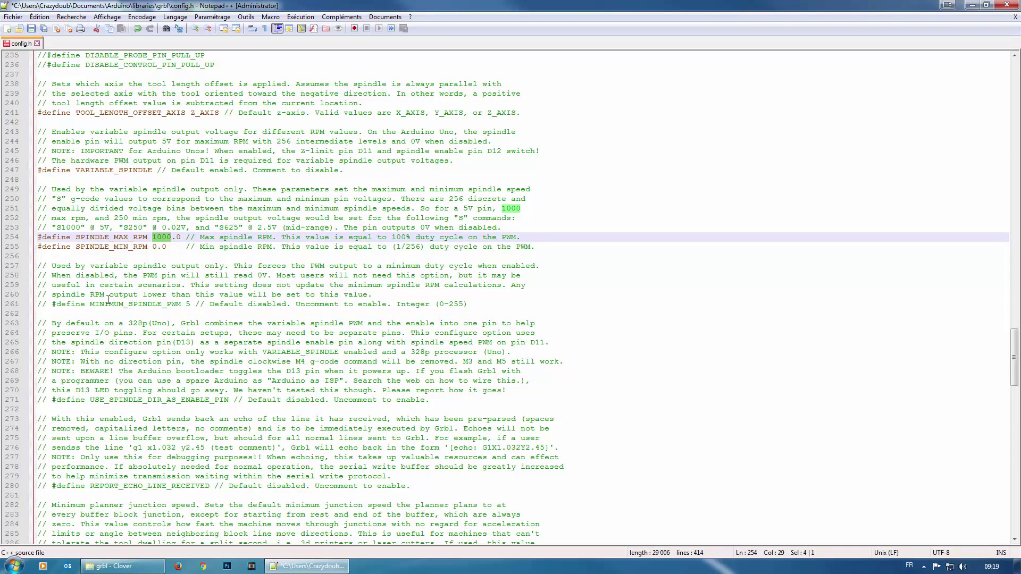
left_click(161, 304)
left_click_drag(161, 304, 89, 304)
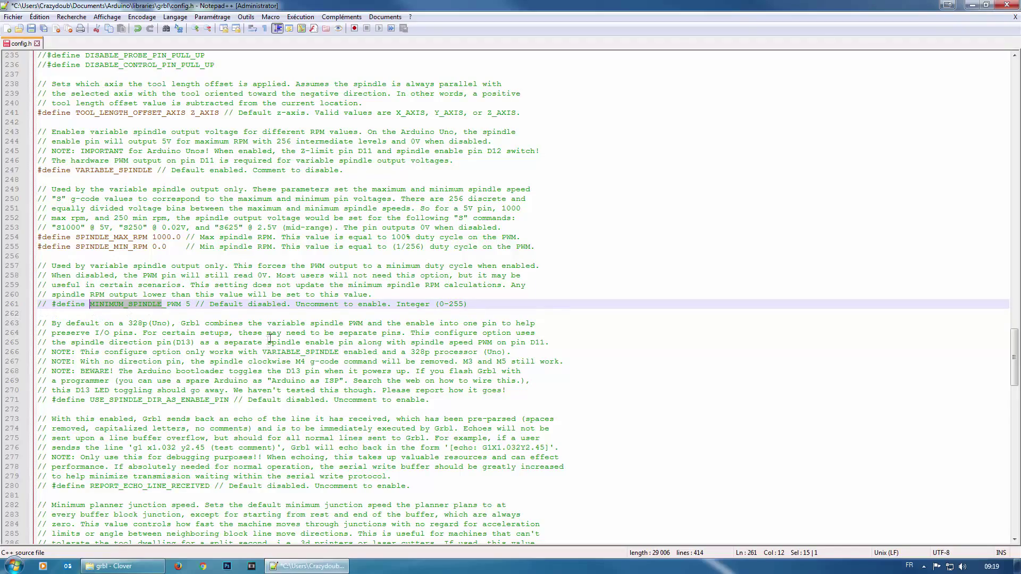
Examine the remaining config.h definitions, from junction speed, feed rate and arc settings to buffer sizes and the compile-time error checks
scroll(269, 341, "down", 2)
scroll(245, 352, "down", 2)
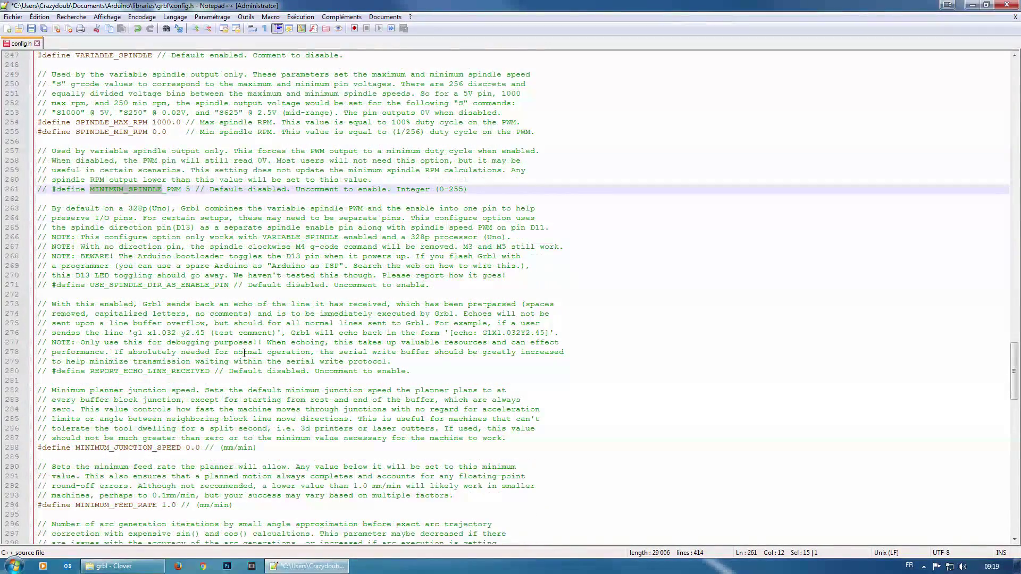
scroll(238, 436, "down", 4)
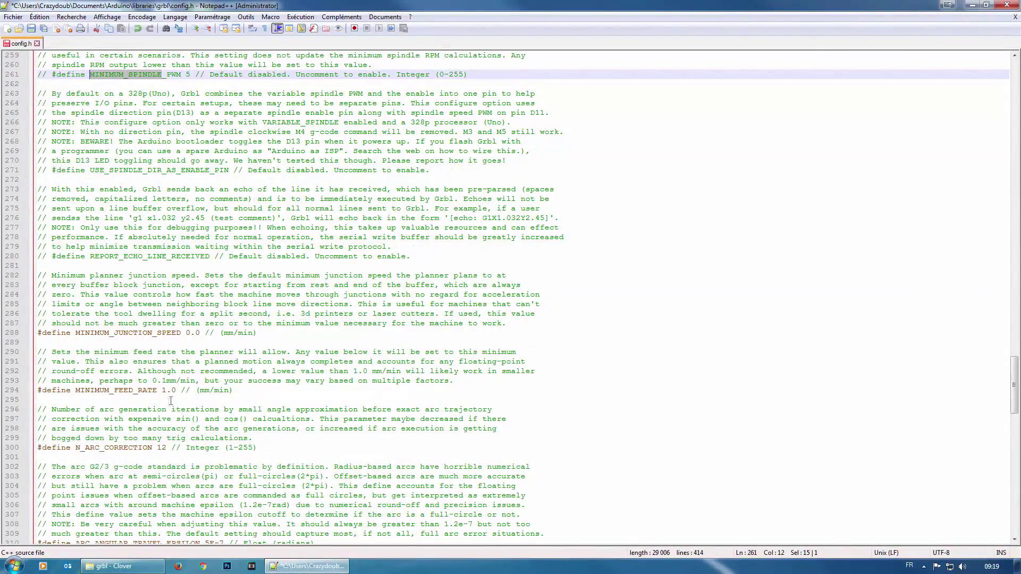
scroll(176, 395, "down", 1)
scroll(177, 395, "down", 5)
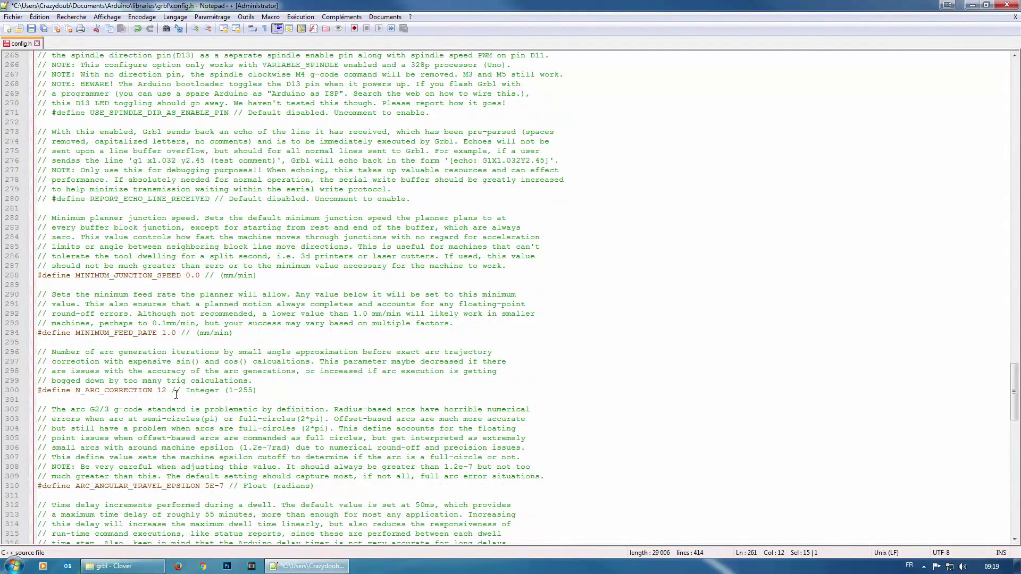
scroll(224, 433, "down", 8)
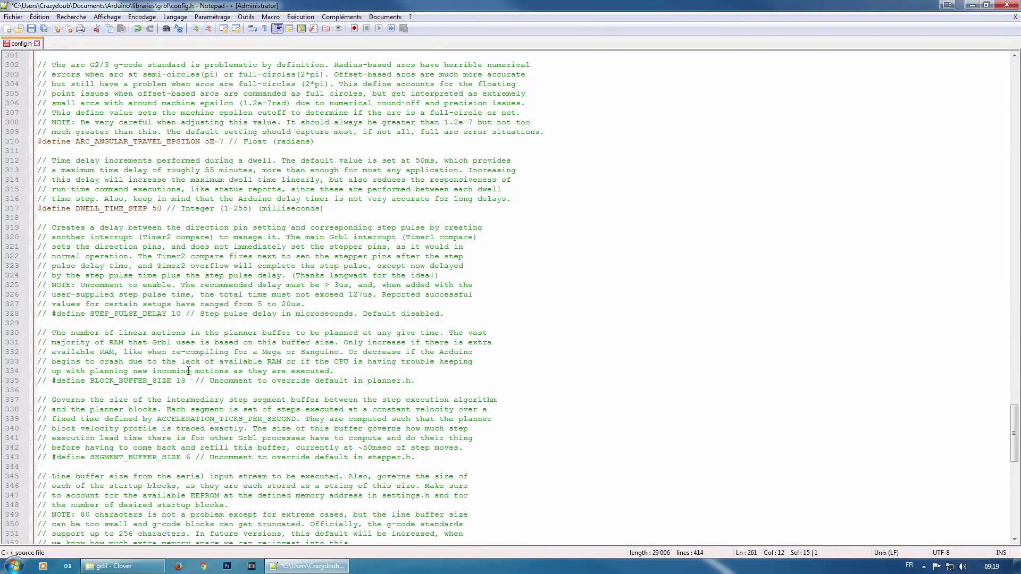
scroll(200, 333, "down", 7)
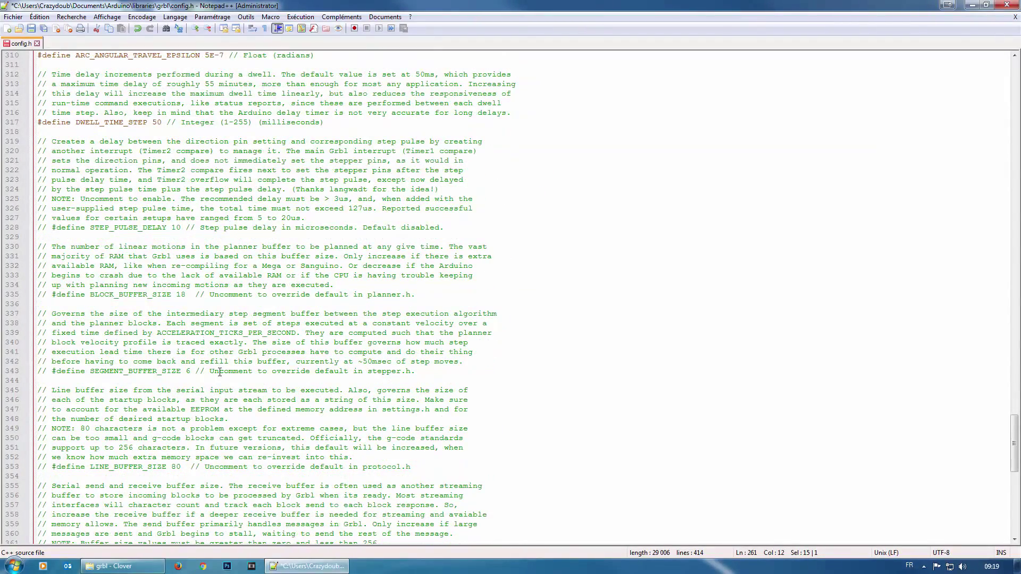
scroll(219, 372, "down", 6)
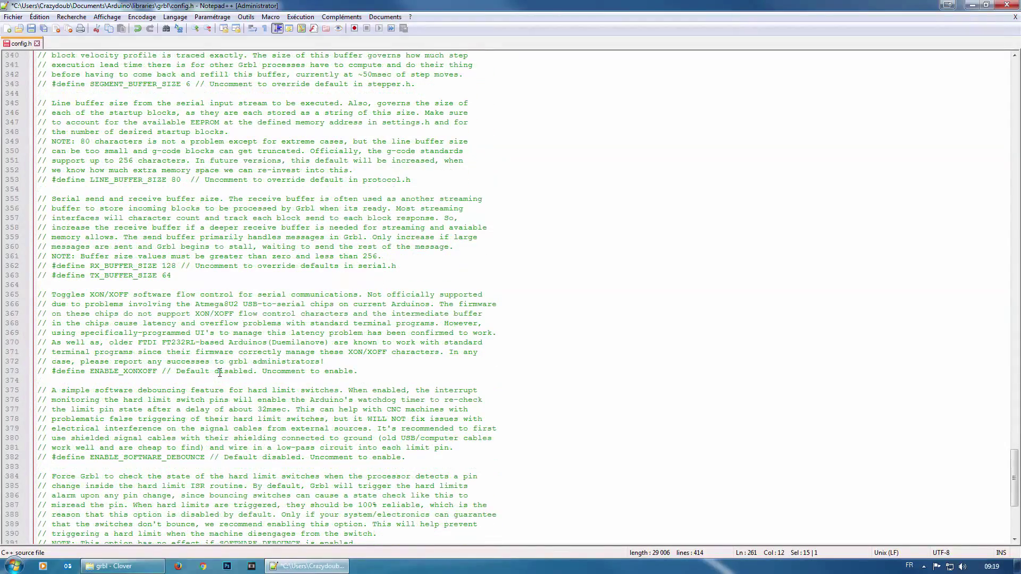
scroll(214, 404, "down", 3)
scroll(213, 404, "down", 4)
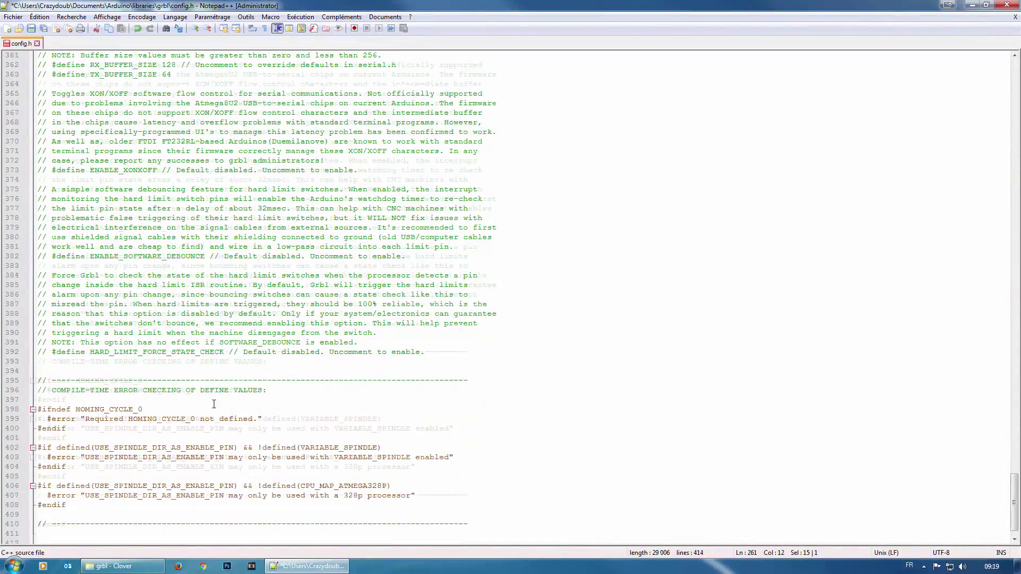
Return to the homing section of config.h and examine the commented-out HOMING_FORCE_SET_ORIGIN definition on line 87
scroll(750, 469, "up", 4)
left_click_drag(1014, 488, 1014, 80)
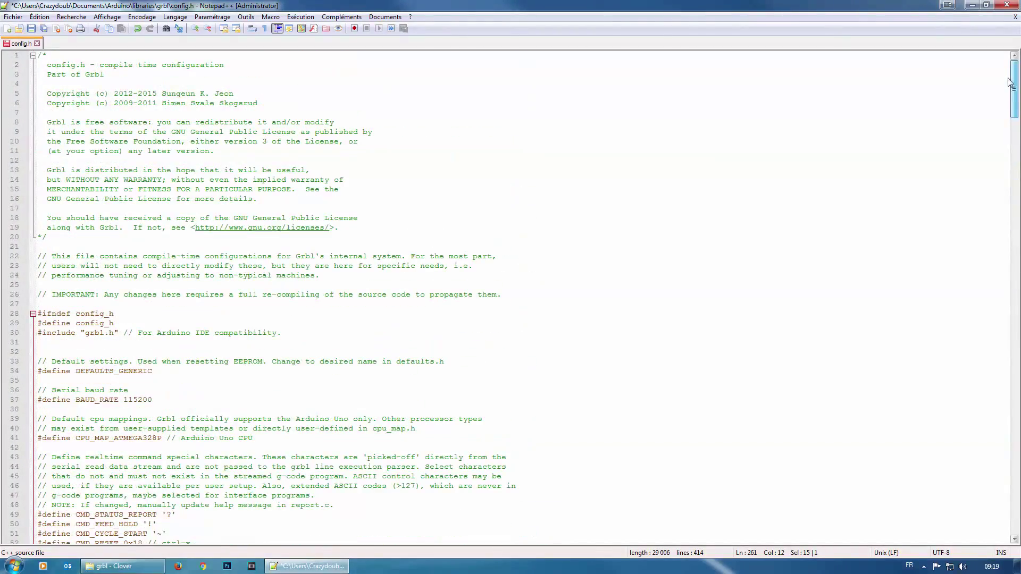
scroll(519, 113, "down", 2)
scroll(520, 113, "down", 10)
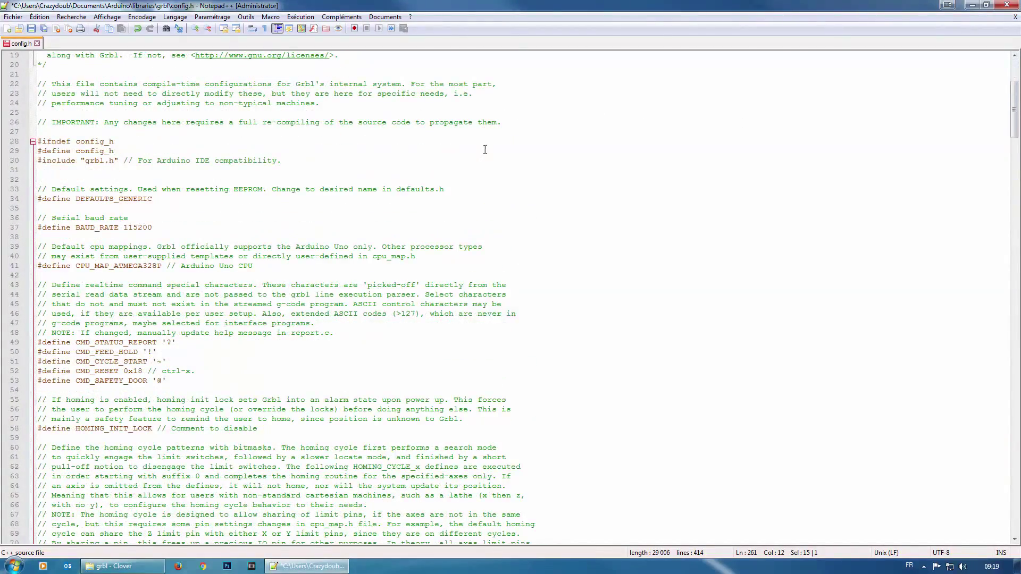
scroll(240, 384, "down", 4)
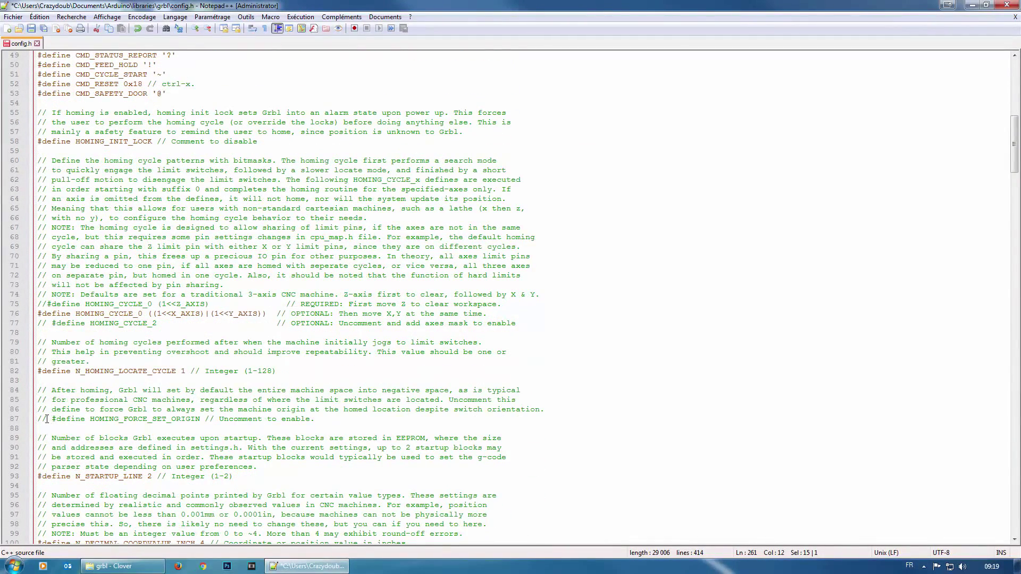
left_click_drag(48, 419, 32, 419)
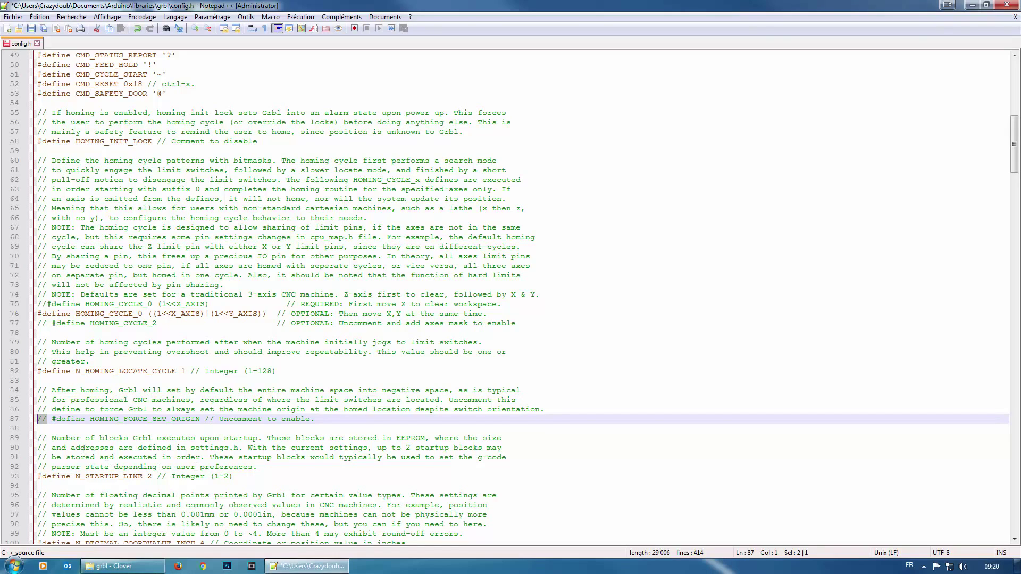
left_click(51, 419)
left_click_drag(46, 419, 21, 420)
Examine the rest of config.h, from the COREXY and pin inversion options through the spindle definitions to the planner buffer settings, and close the file
scroll(216, 416, "down", 9)
scroll(217, 416, "down", 20)
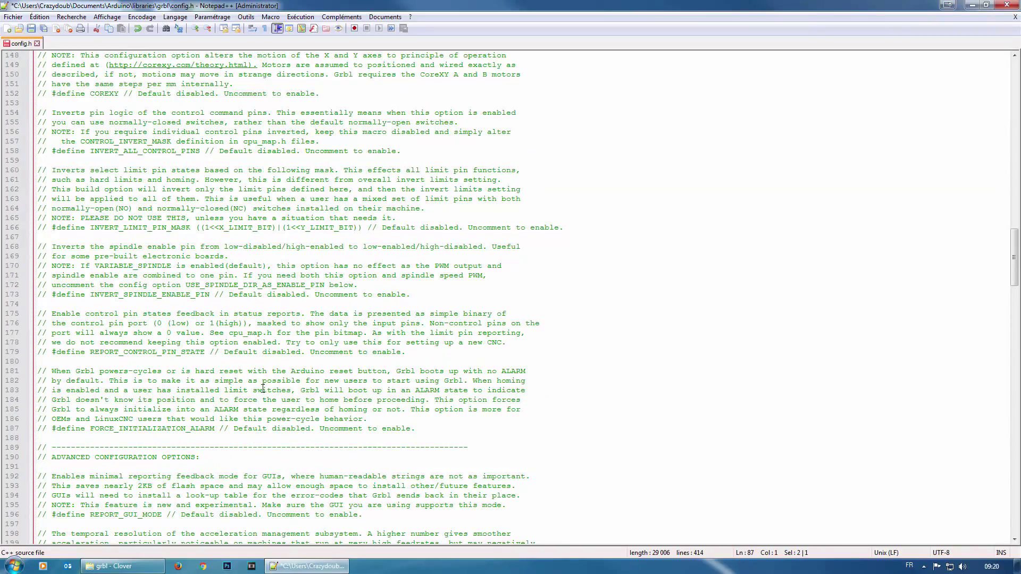
scroll(264, 390, "down", 11)
scroll(280, 390, "down", 8)
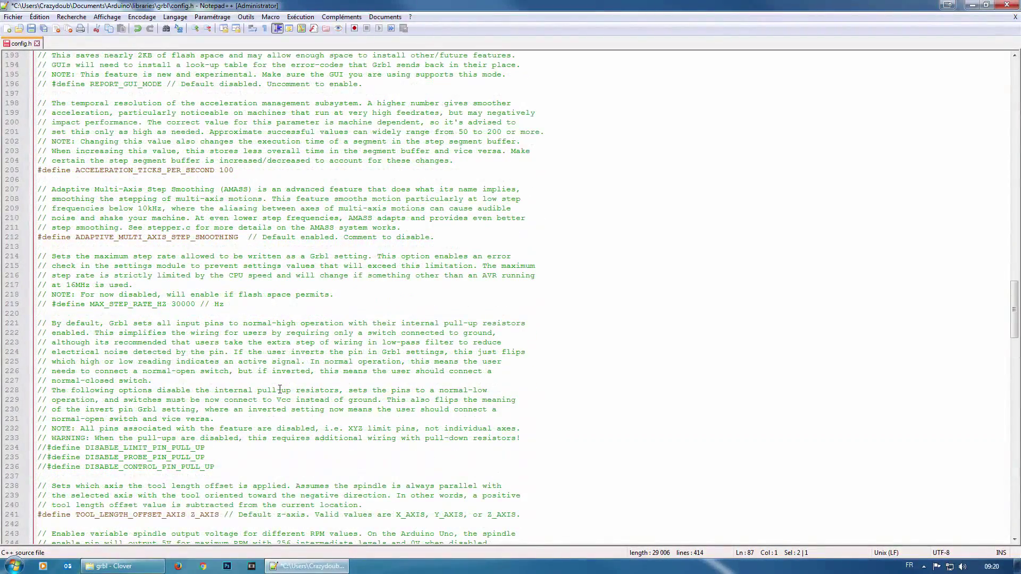
scroll(279, 390, "down", 4)
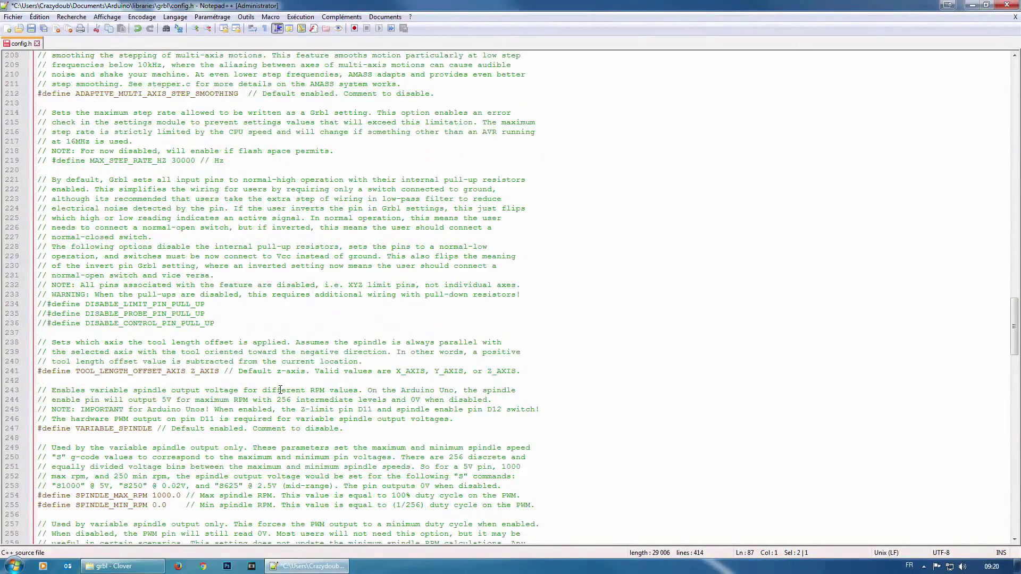
scroll(256, 409, "down", 3)
scroll(255, 409, "down", 3)
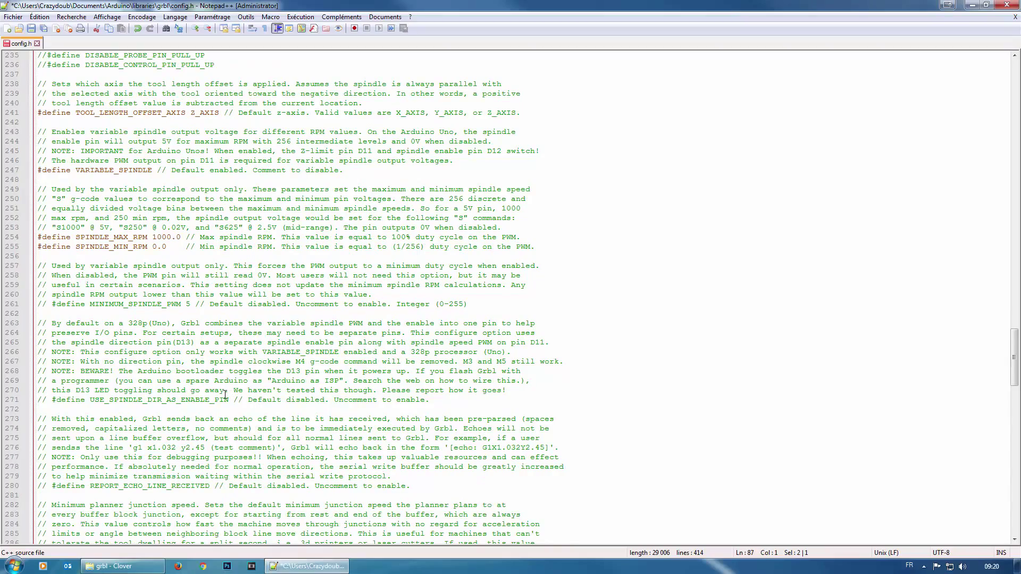
scroll(225, 395, "down", 3)
scroll(225, 395, "down", 12)
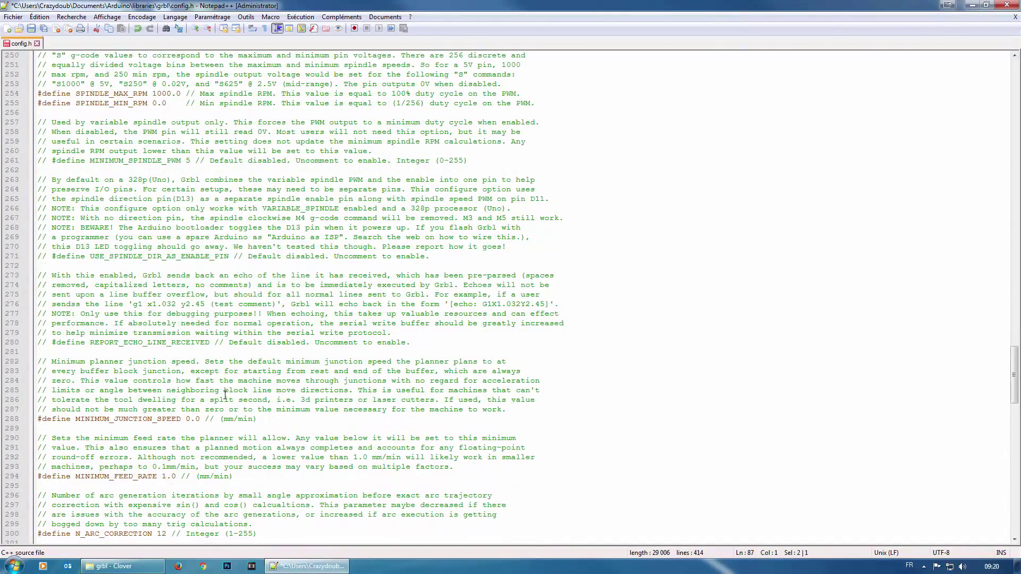
scroll(227, 397, "down", 4)
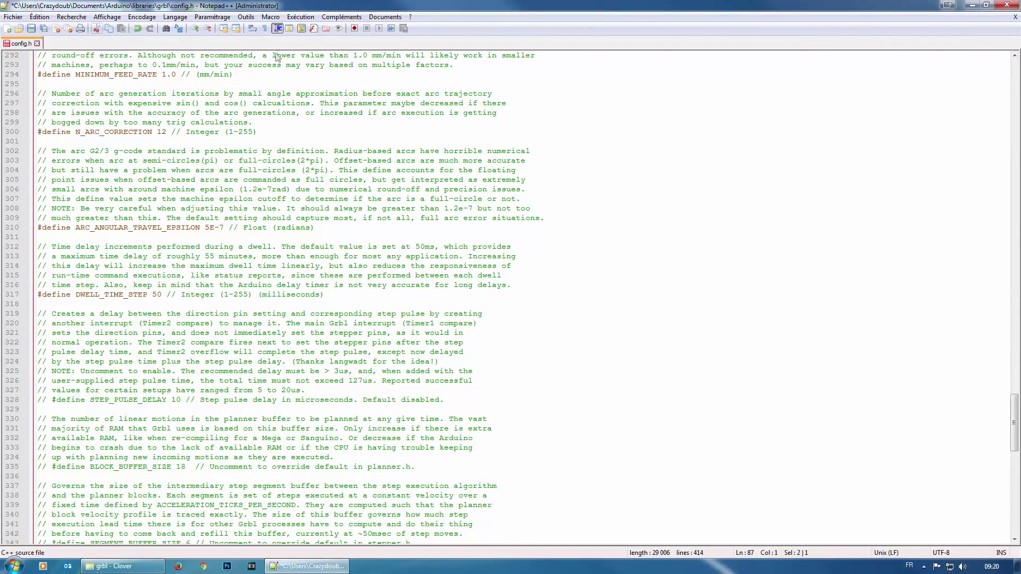
left_click(1008, 7)
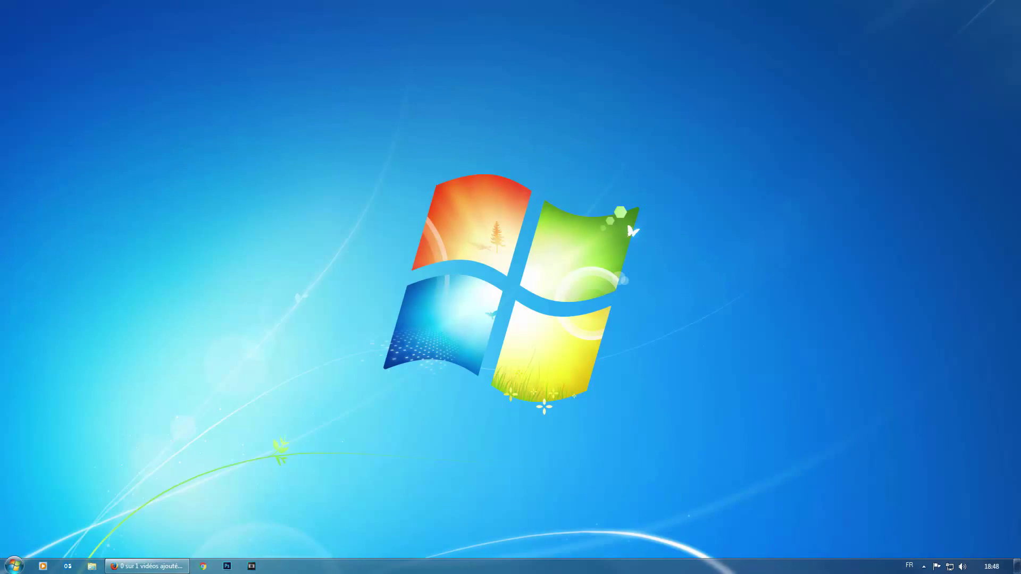
Start the Arduino IDE and open the grblUpload example sketch from the grbl library
left_click(16, 571)
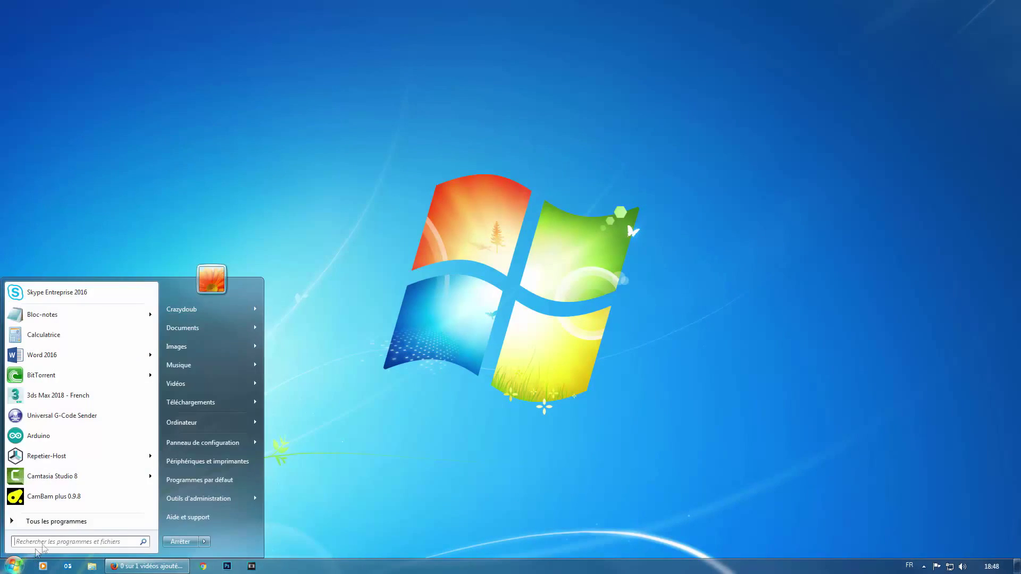
left_click(108, 436)
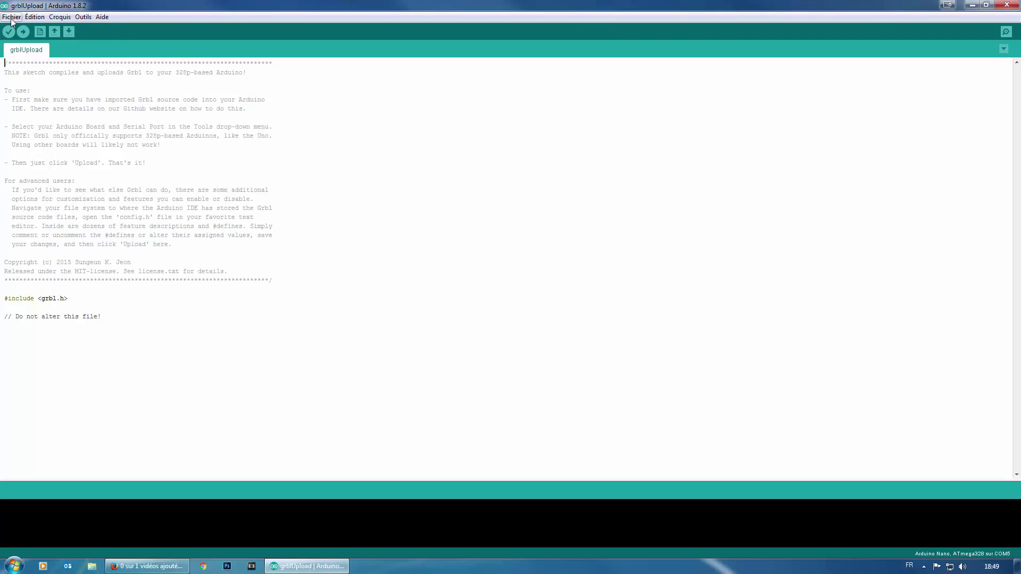
left_click(10, 17)
left_click(16, 17)
left_click(16, 18)
mouse_move(96, 81)
mouse_move(180, 485)
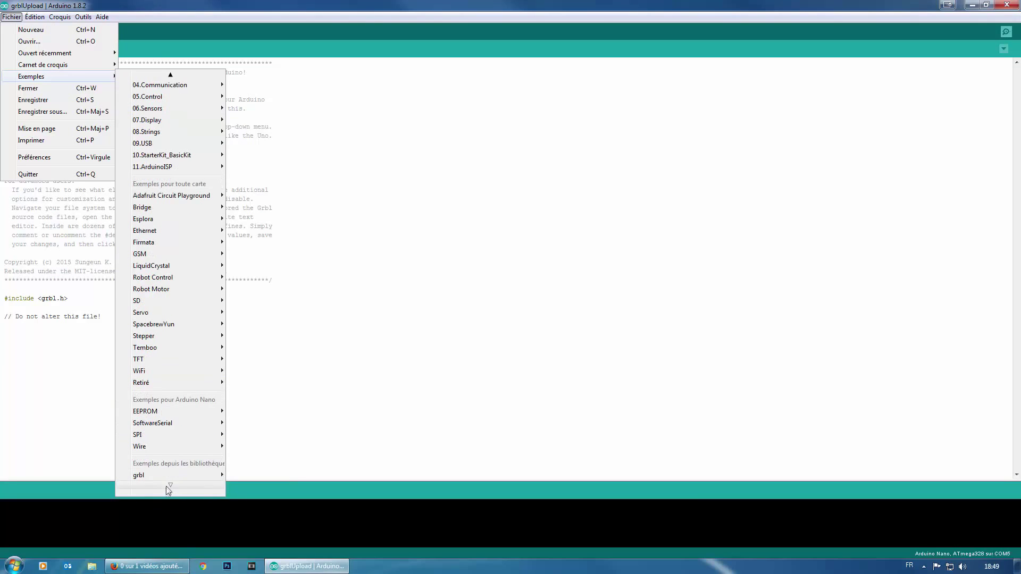
mouse_move(205, 474)
left_click(243, 475)
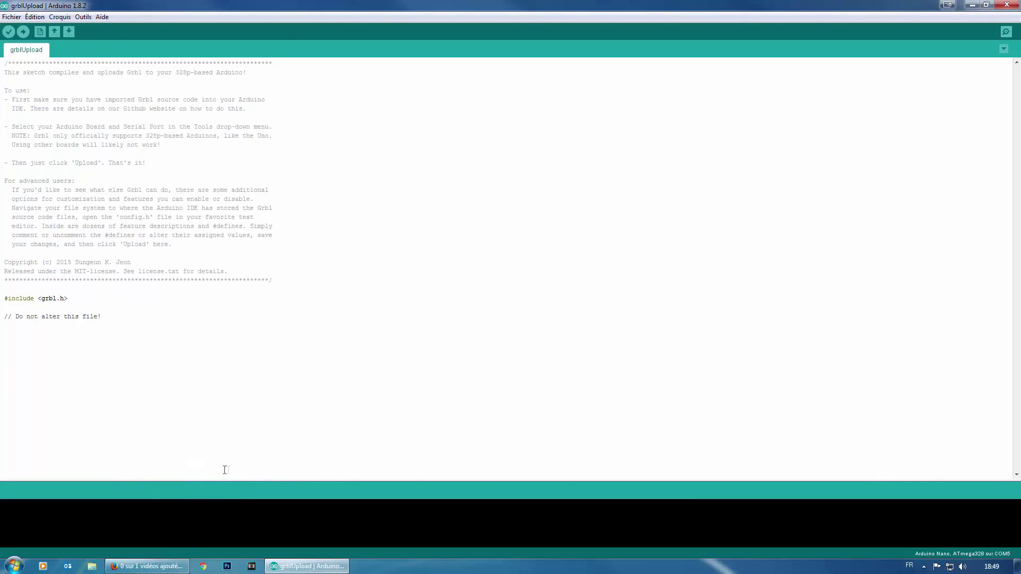
key("ctrl+a")
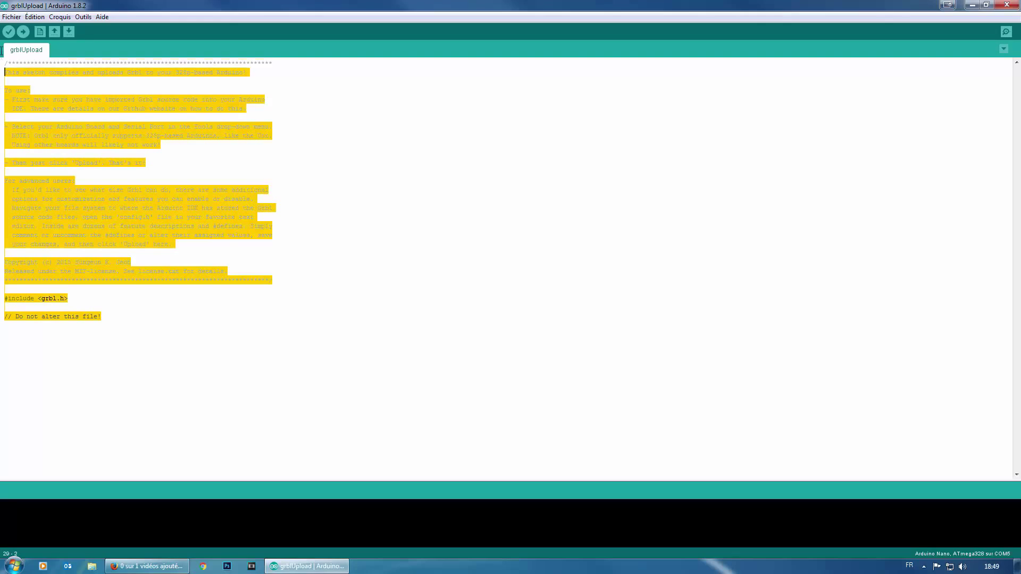
left_click(435, 294)
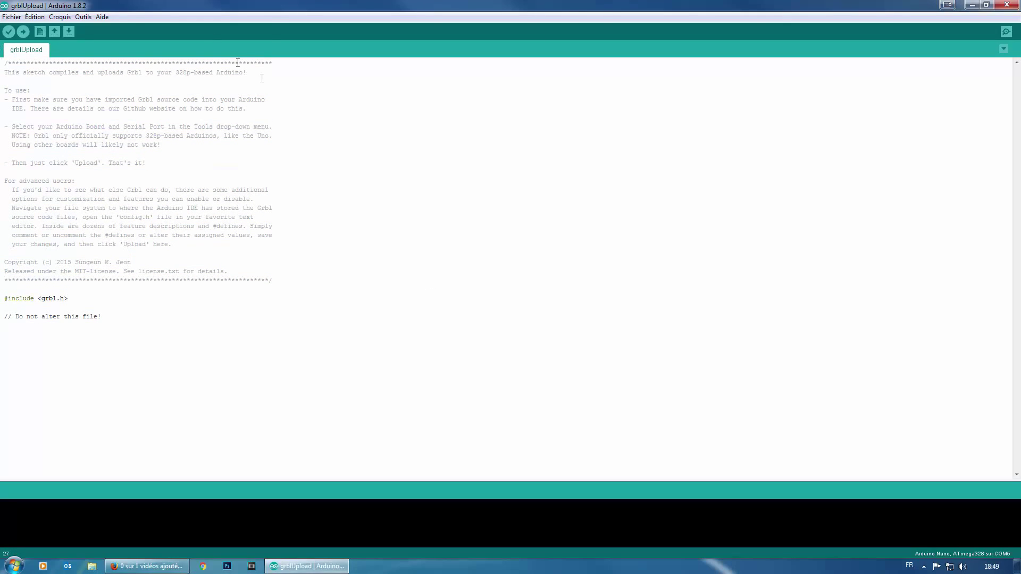
Check the Arduino Nano board and ATmega328 processor selections, and set the serial port to COM5
left_click(83, 18)
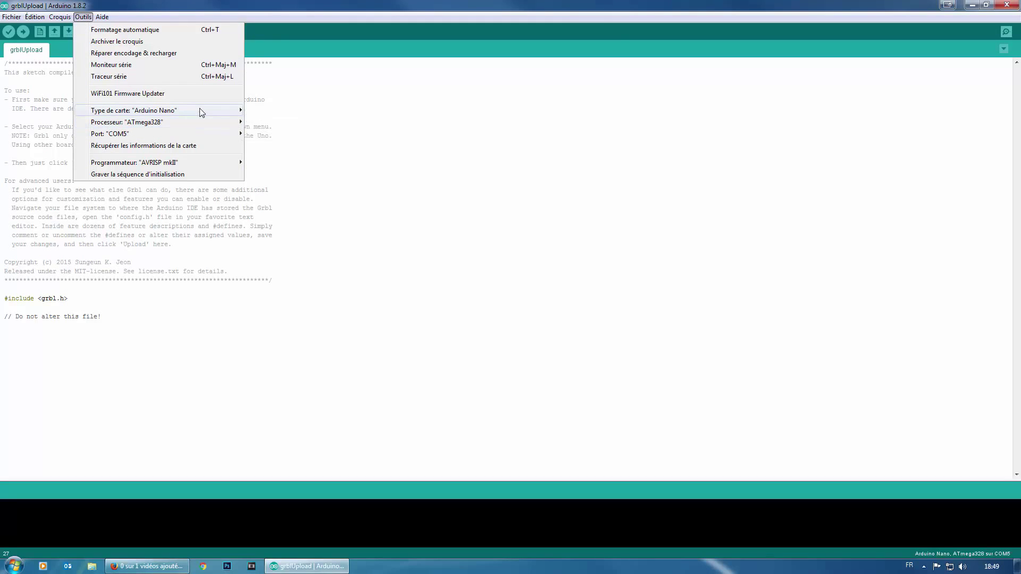
mouse_move(207, 112)
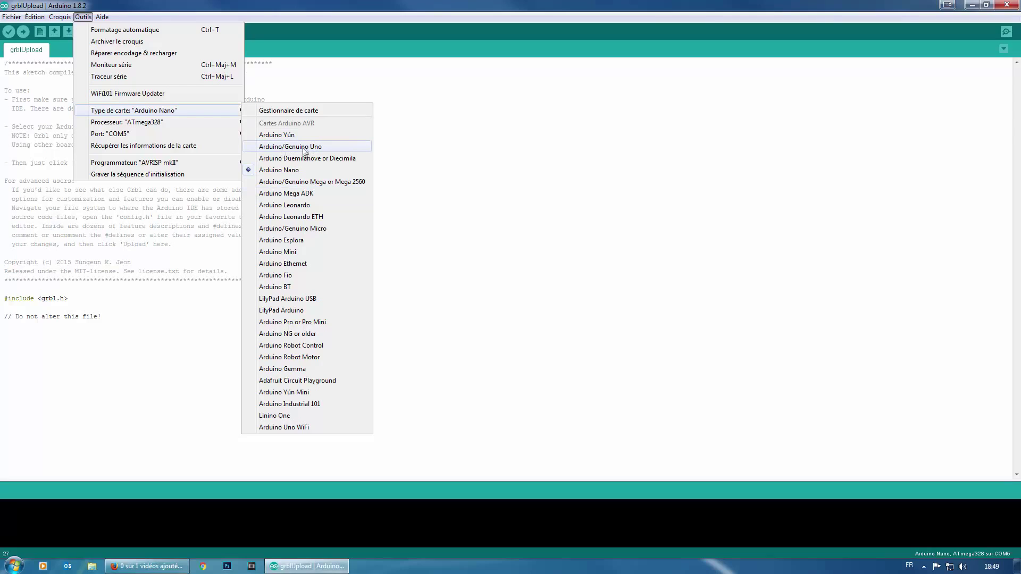
mouse_move(179, 124)
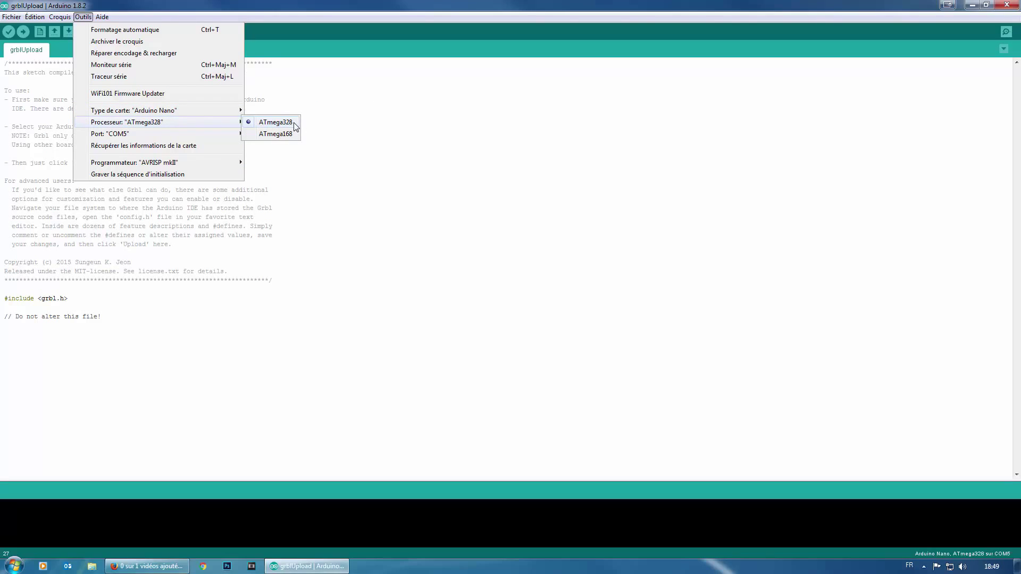
mouse_move(155, 137)
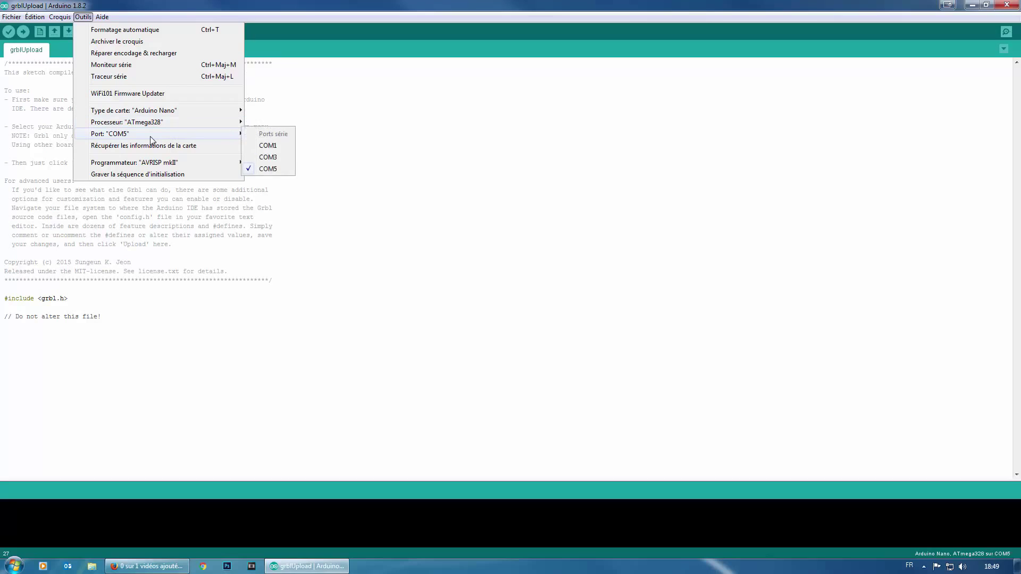
left_click(278, 169)
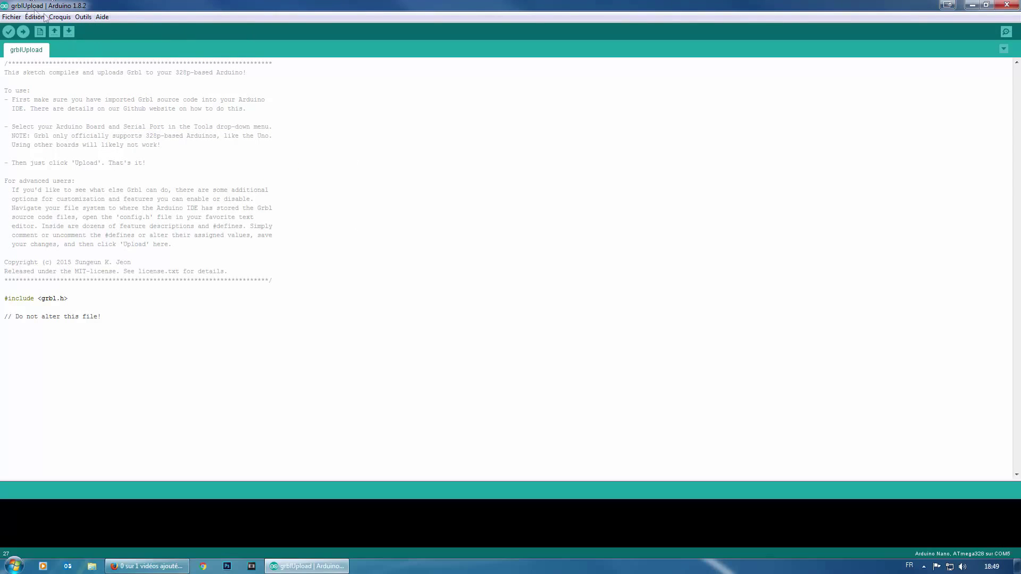
Upload the grblUpload sketch to the board, enlarge the output console and dismiss the library update notice
left_click(62, 18)
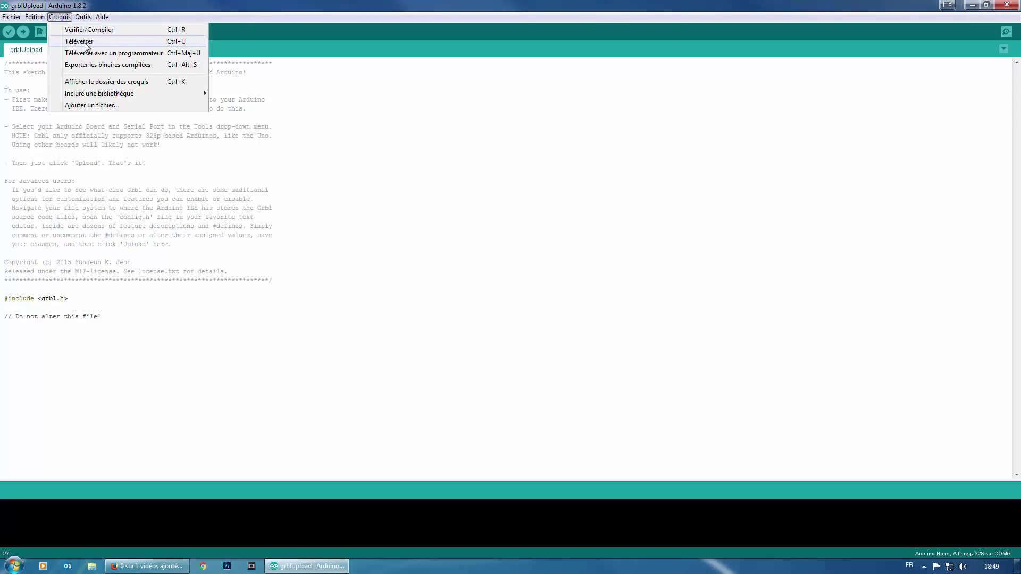
left_click(79, 42)
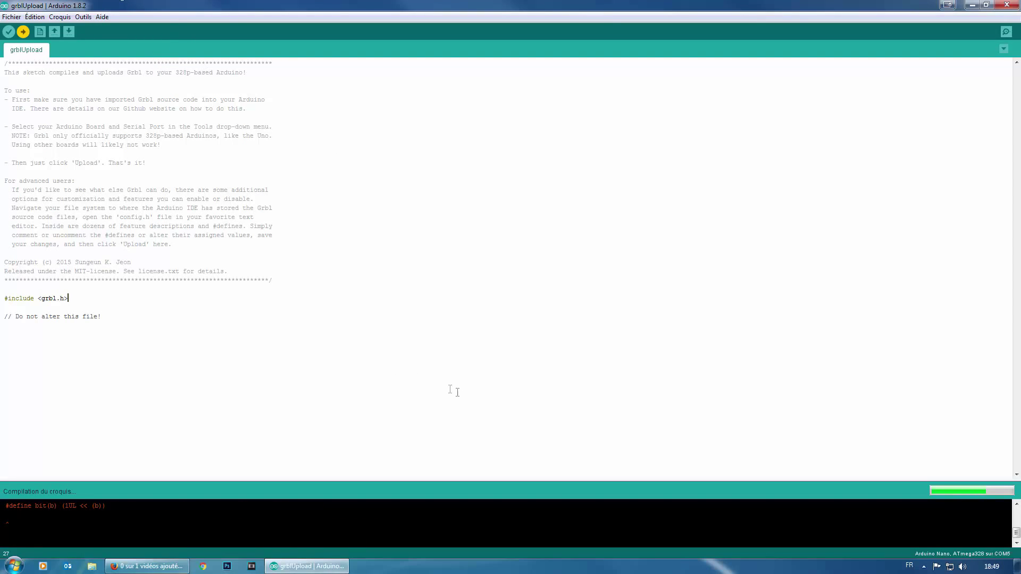
left_click_drag(437, 482, 472, 282)
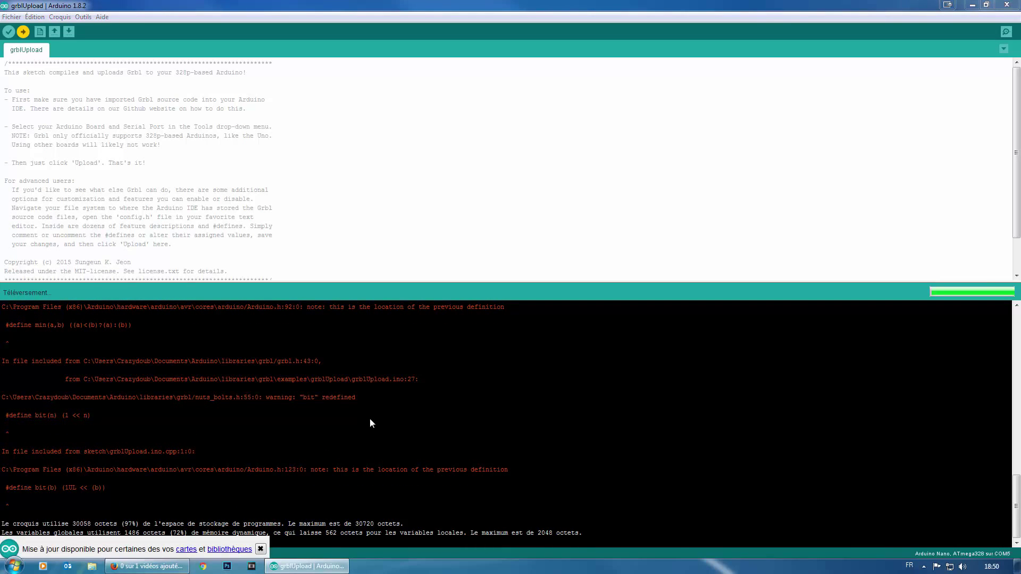
left_click(261, 550)
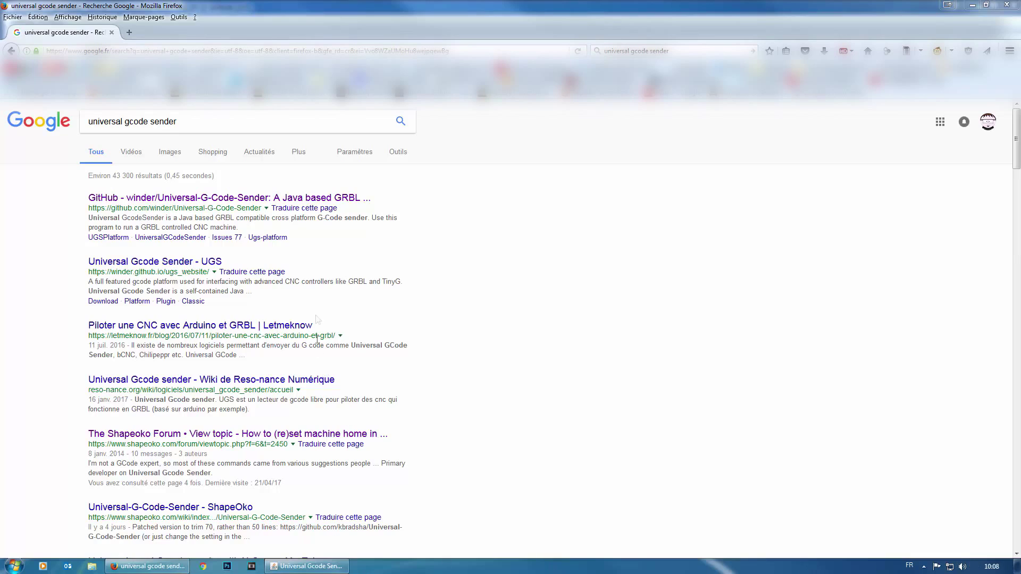
Open the Universal-G-Code-Sender GitHub repository from the Firefox search results, look at its download options and close the browser
left_click(223, 200)
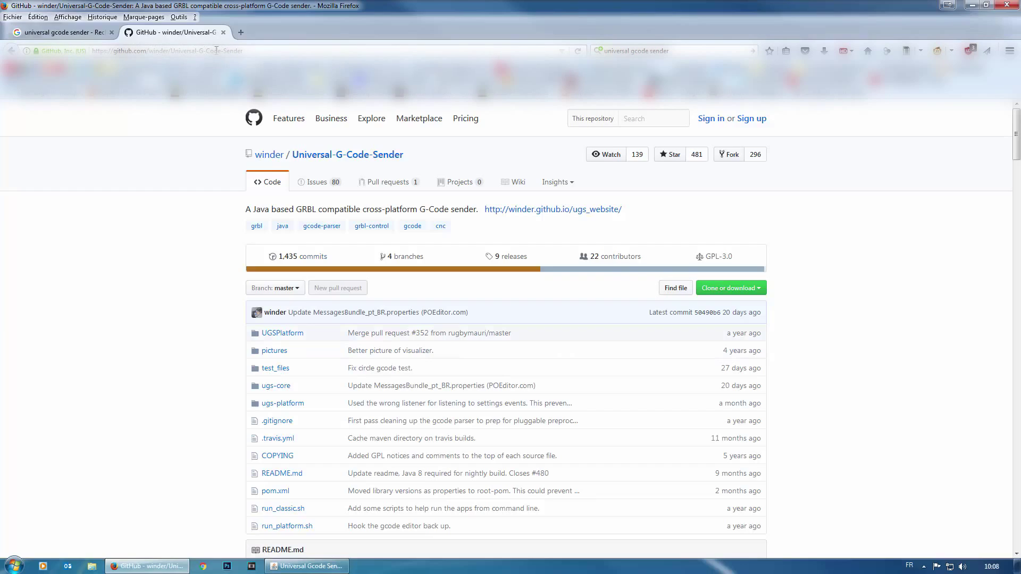
left_click(734, 291)
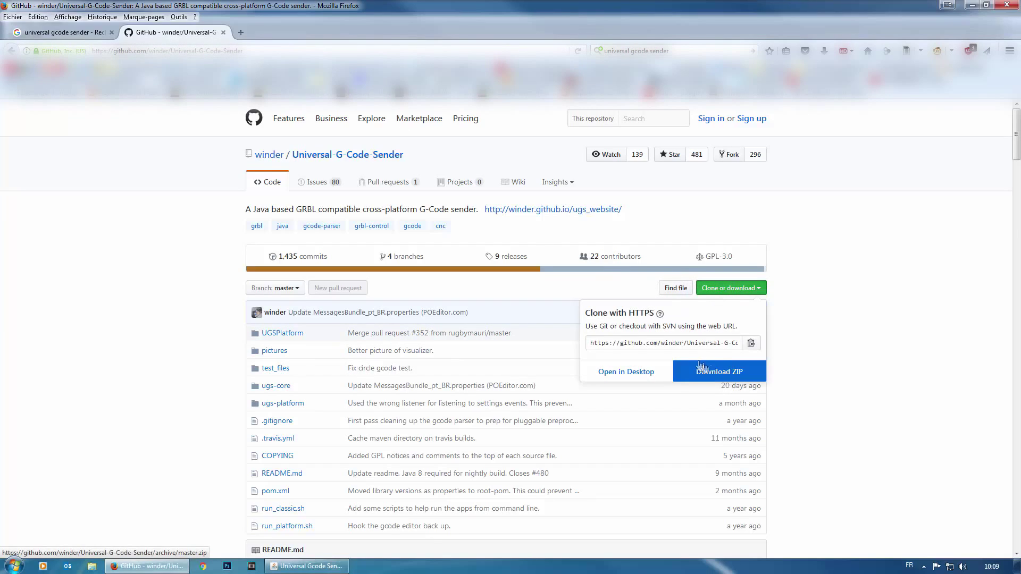
left_click(734, 287)
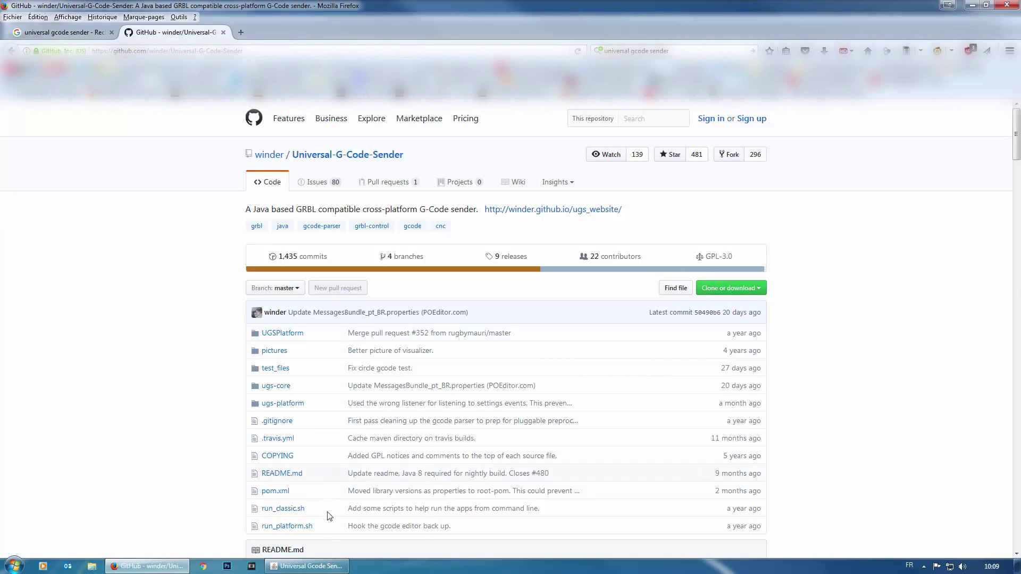
left_click(1008, 5)
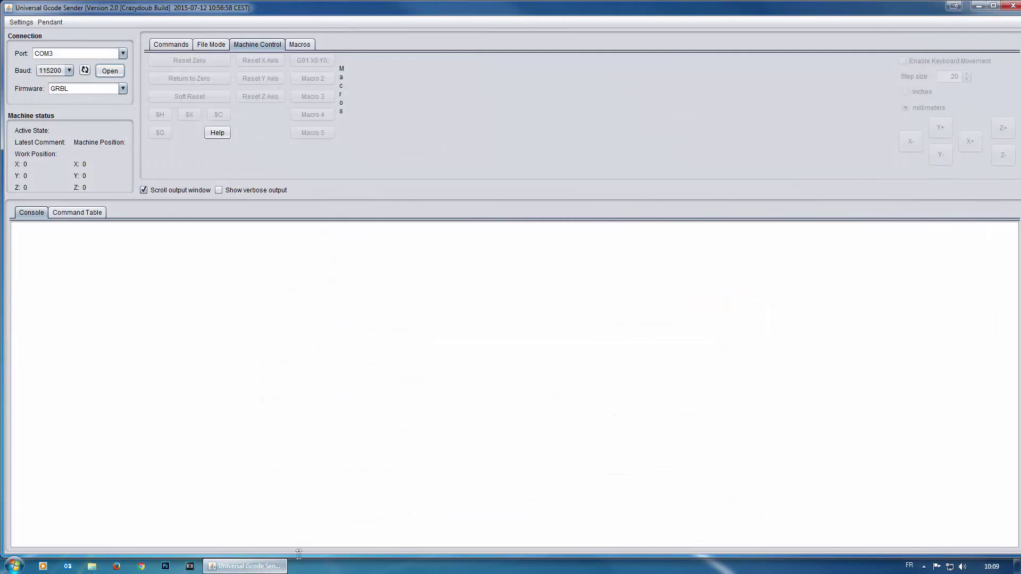
In Universal Gcode Sender, refresh the ports and open a connection on COM6 at 115200 baud
left_click(85, 70)
left_click(125, 52)
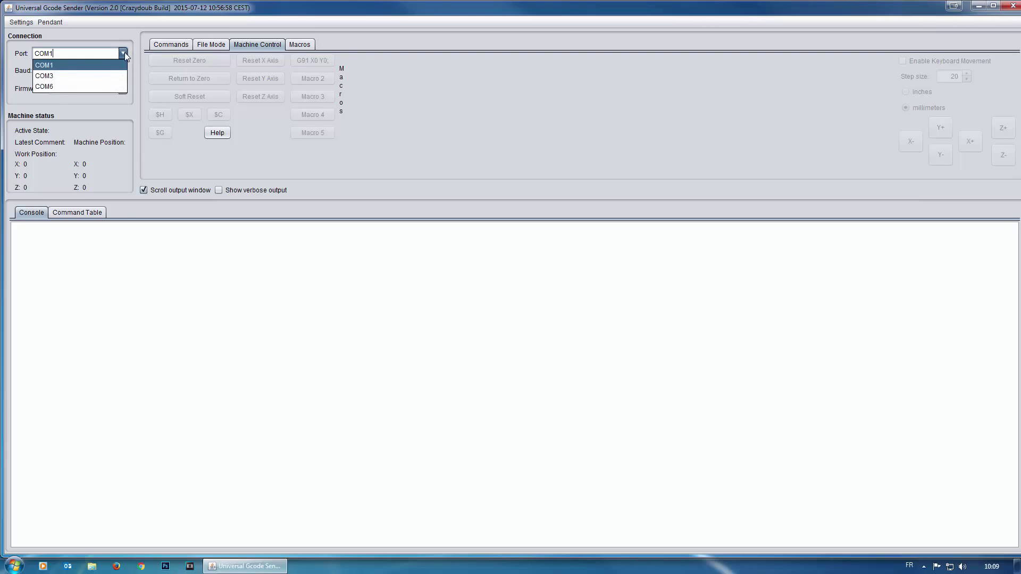
left_click(55, 86)
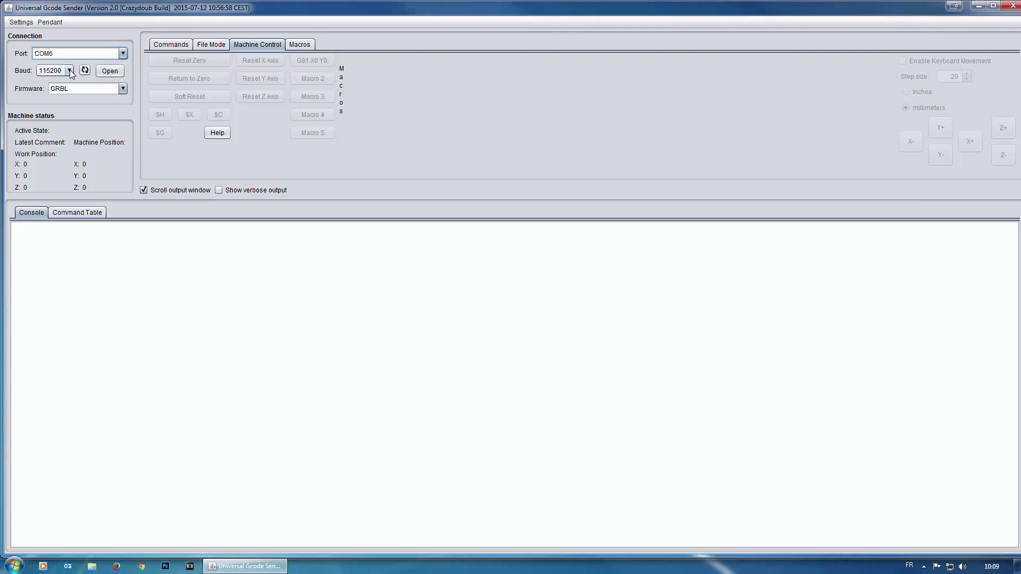
left_click(69, 70)
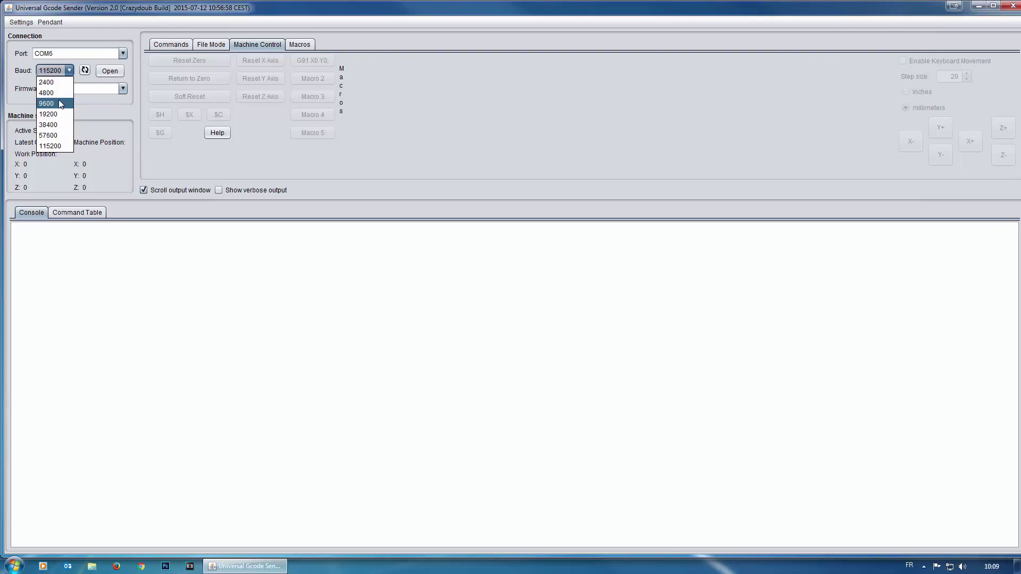
left_click(52, 148)
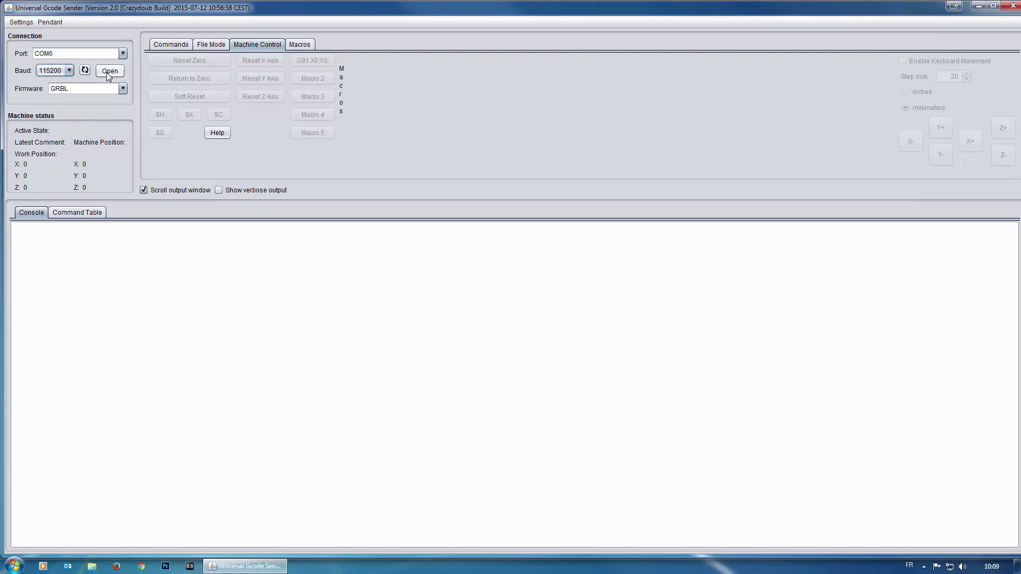
left_click(109, 72)
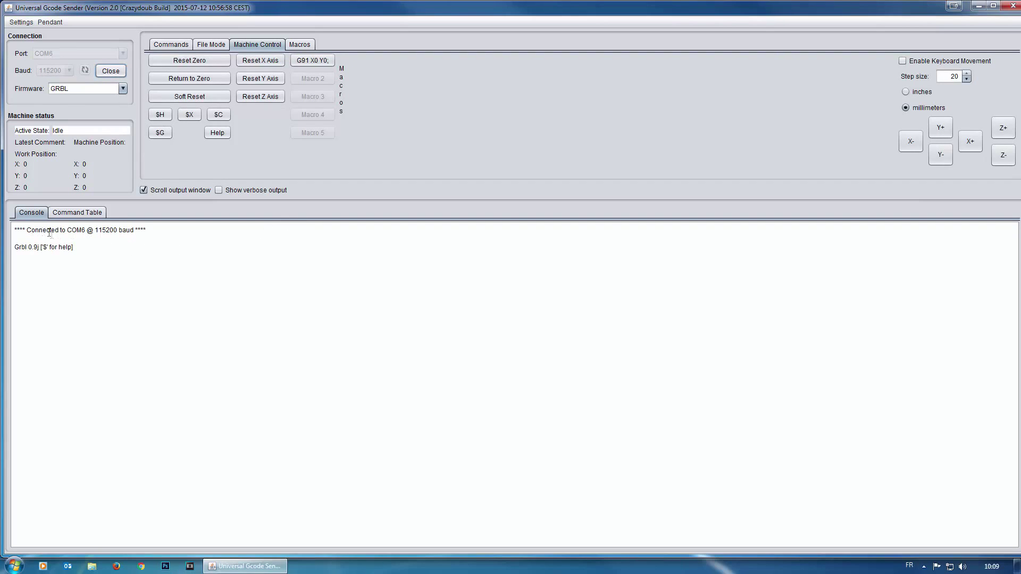
Highlight the Grbl version line in the console and open the GRBL firmware settings
left_click_drag(74, 247, 15, 237)
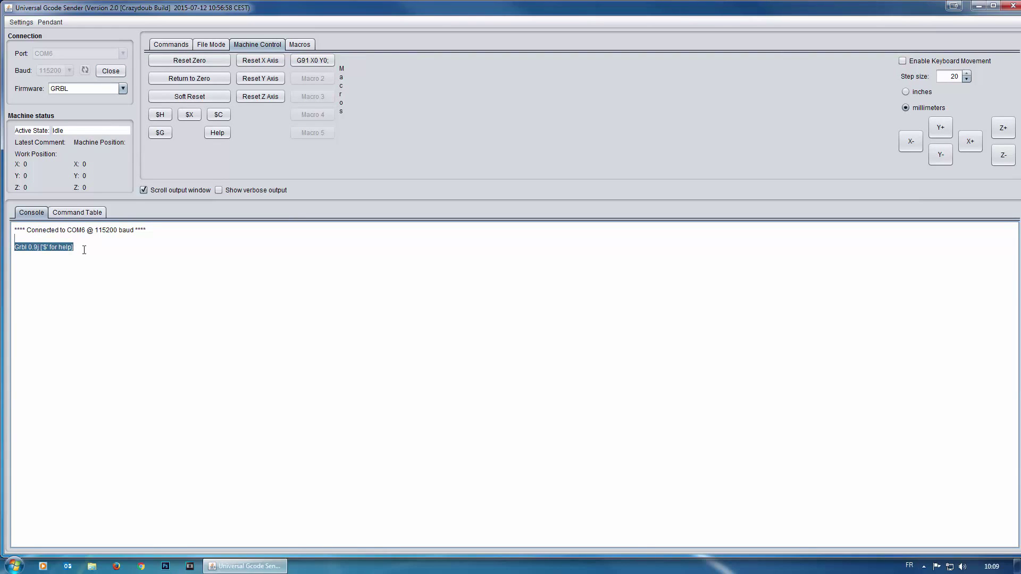
left_click(31, 23)
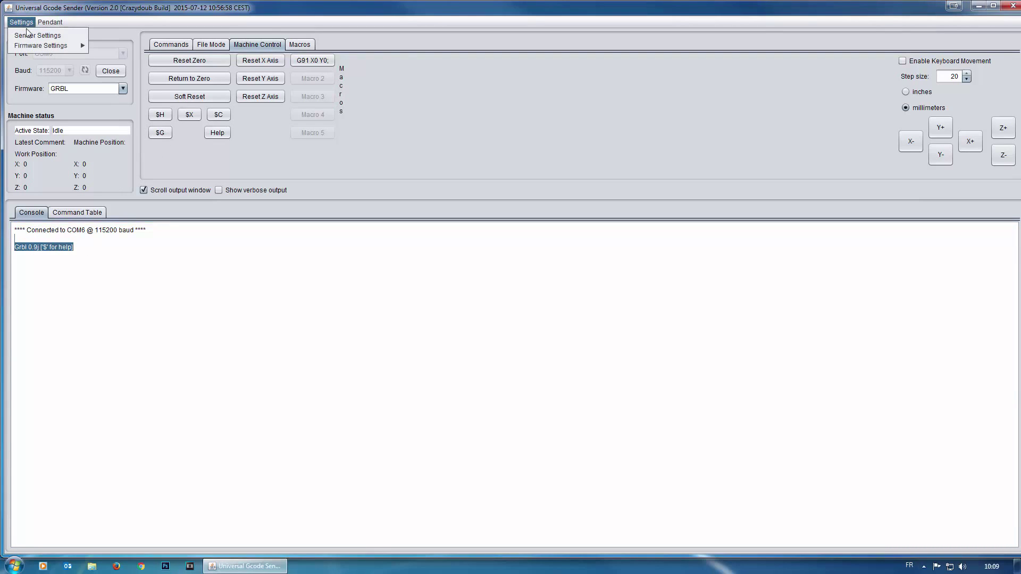
mouse_move(26, 46)
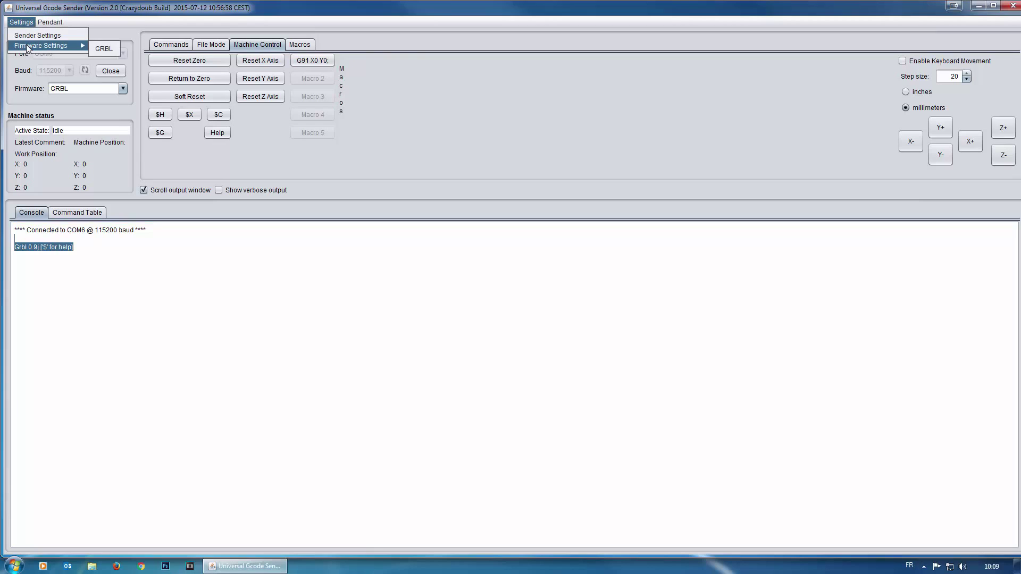
left_click(104, 51)
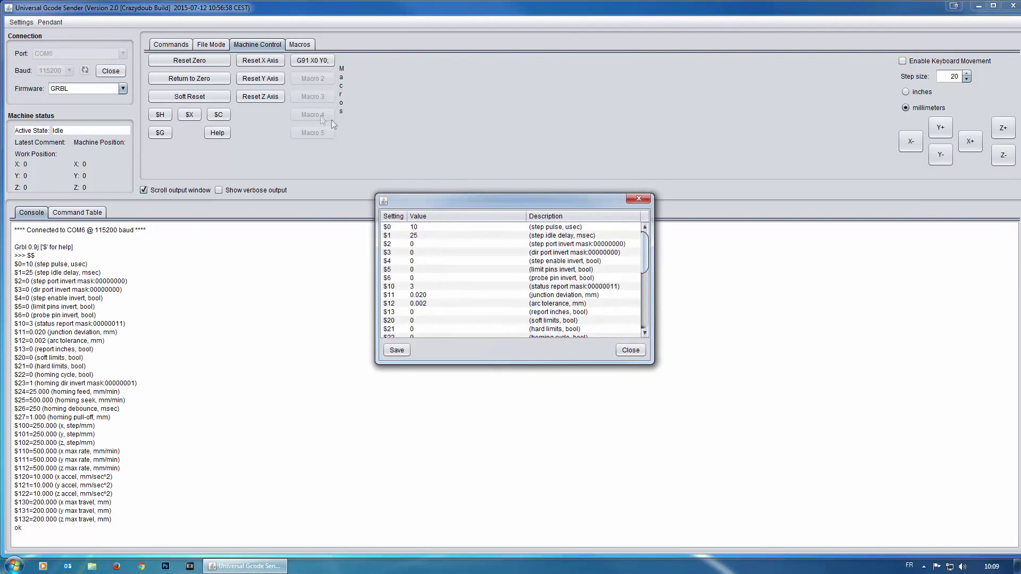
Enlarge the settings window until all entries $0 to $132 fit, and examine the step idle delay, direction and step port invert masks
left_click_drag(647, 367, 646, 531)
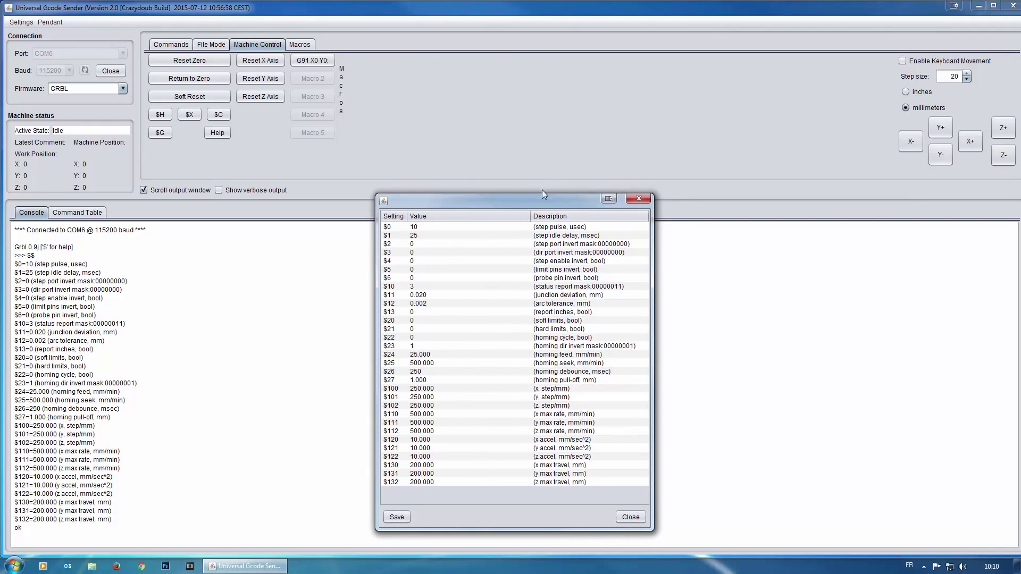
left_click_drag(543, 195, 547, 90)
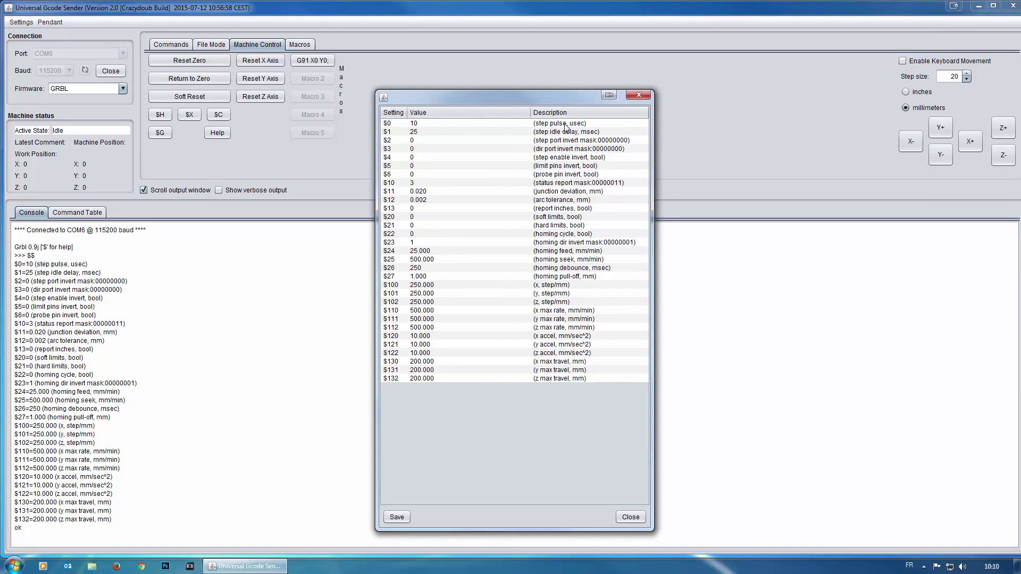
left_click(425, 133)
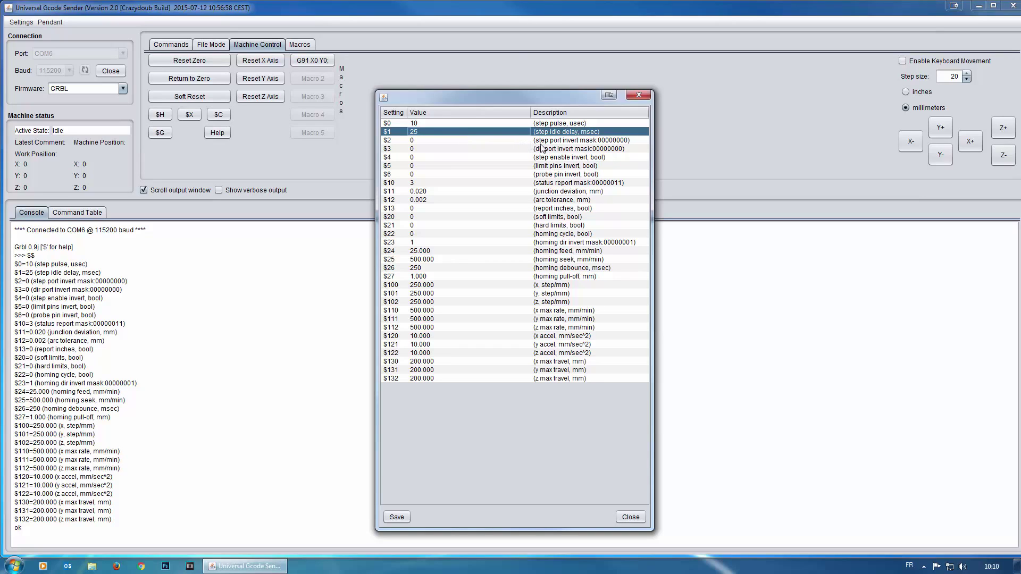
left_click(438, 151)
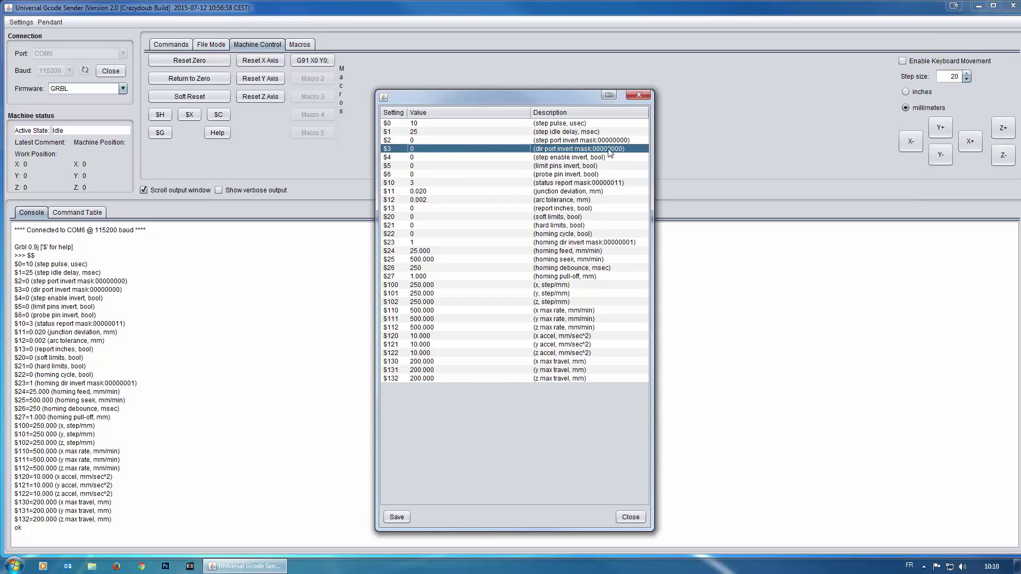
left_click(437, 142)
Switch to Firefox and search the web for "grbl configuration"
left_click(116, 567)
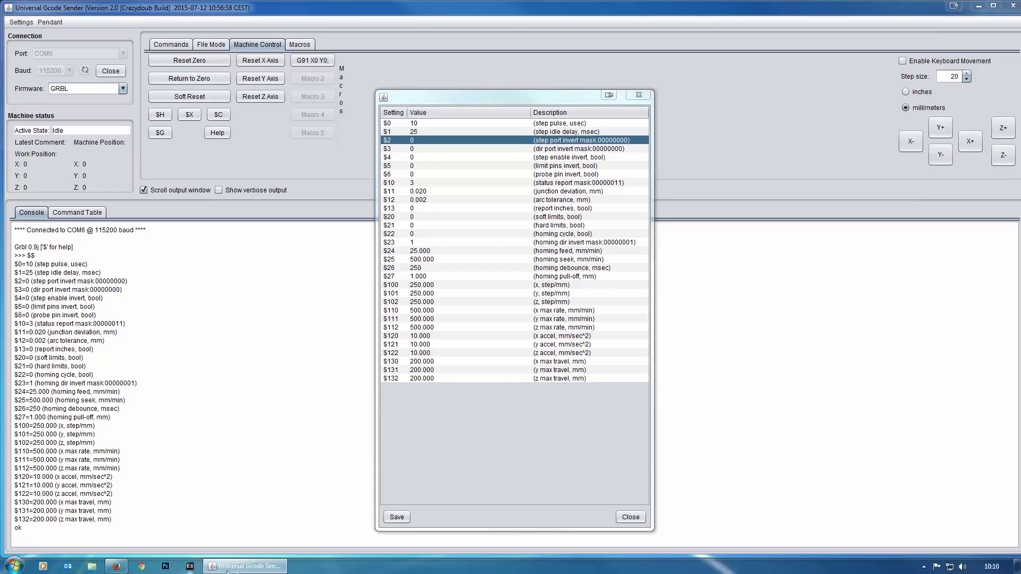
mouse_move(234, 565)
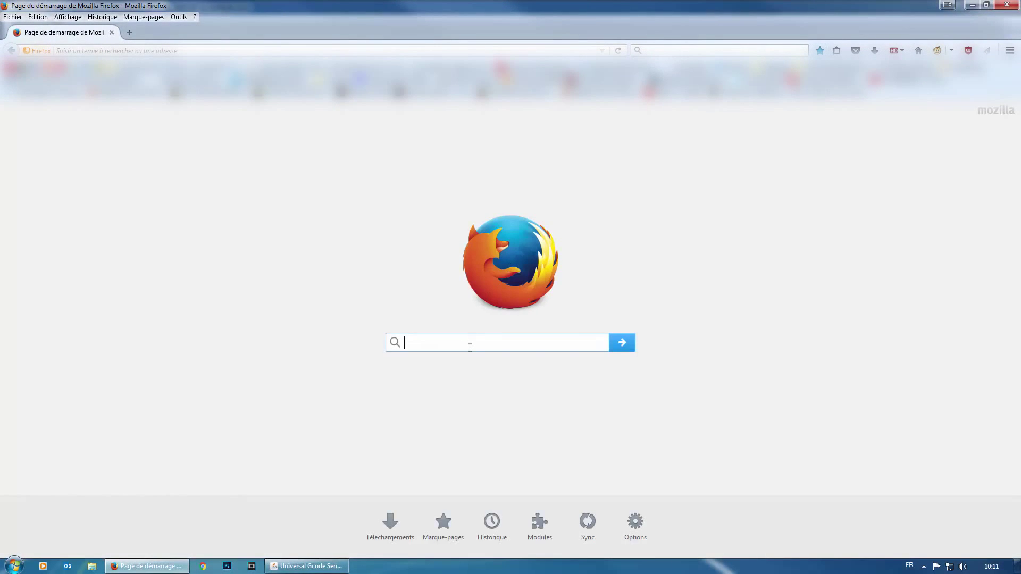
type("grbl")
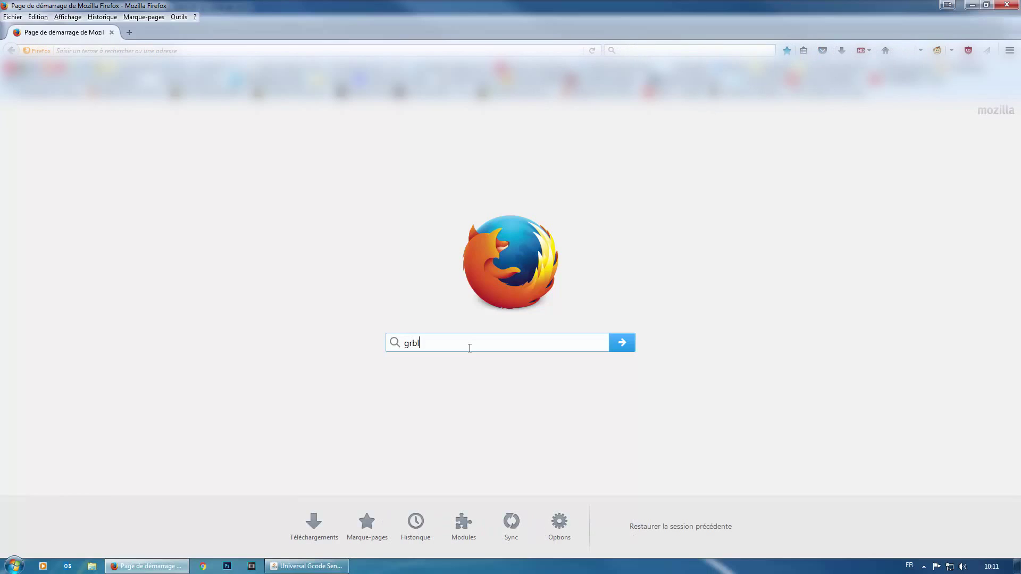
type(" con")
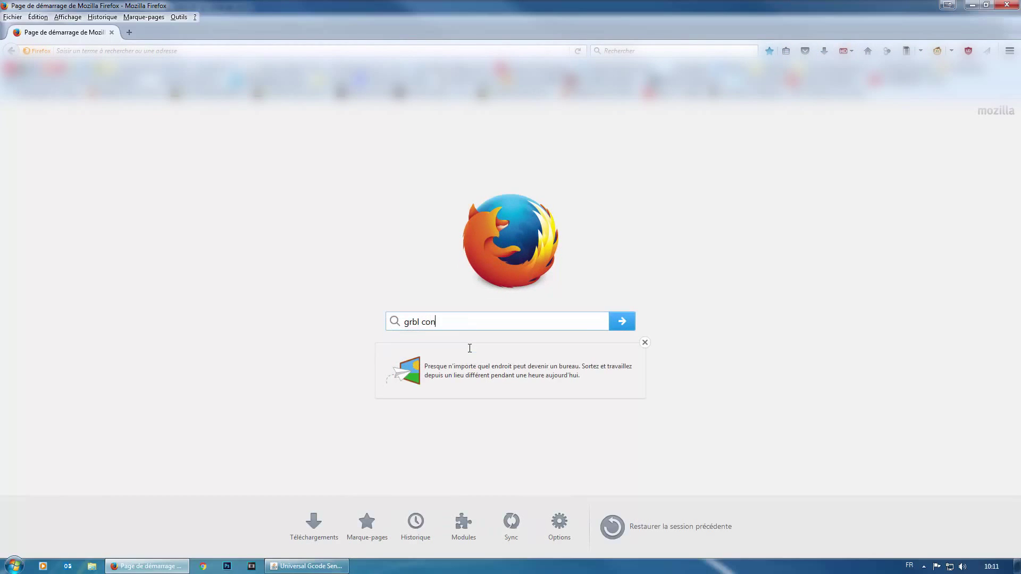
type("figuration")
key("Return")
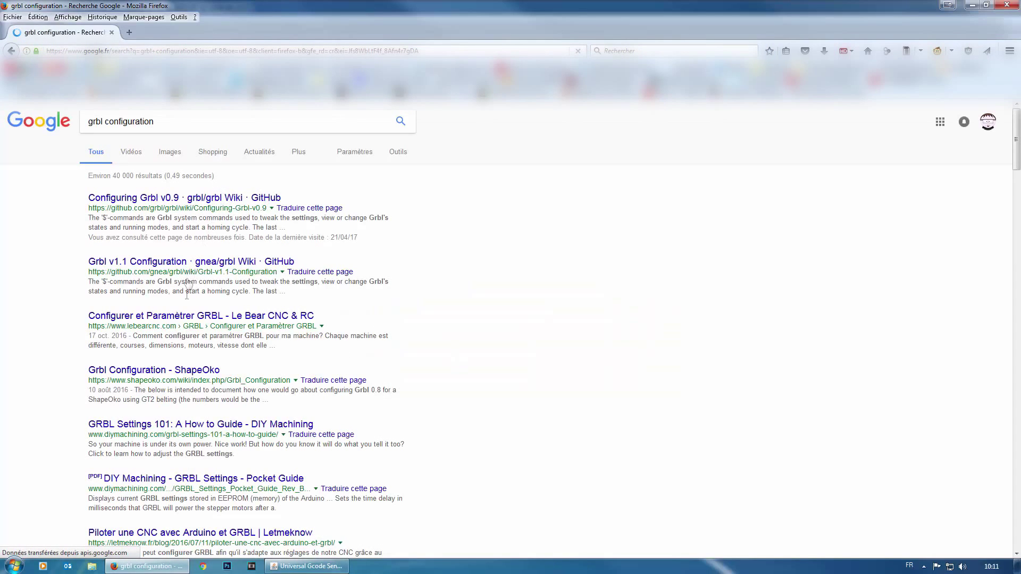
Open the ShapeOko Grbl Configuration page from the results and follow its reference link to the Configuring Grbl v0.9 GitHub wiki
left_click(150, 376)
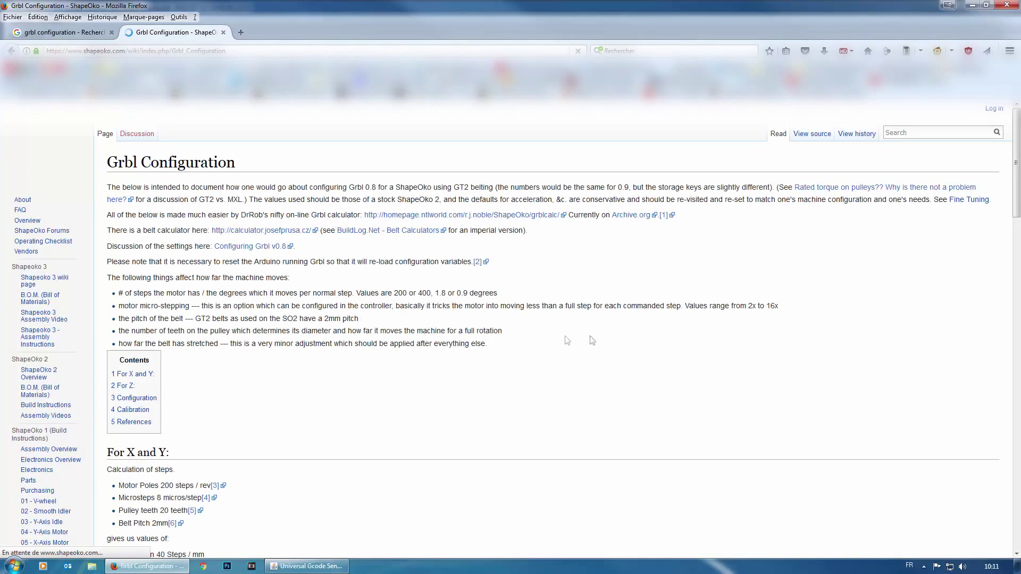
left_click_drag(1019, 142, 1018, 463)
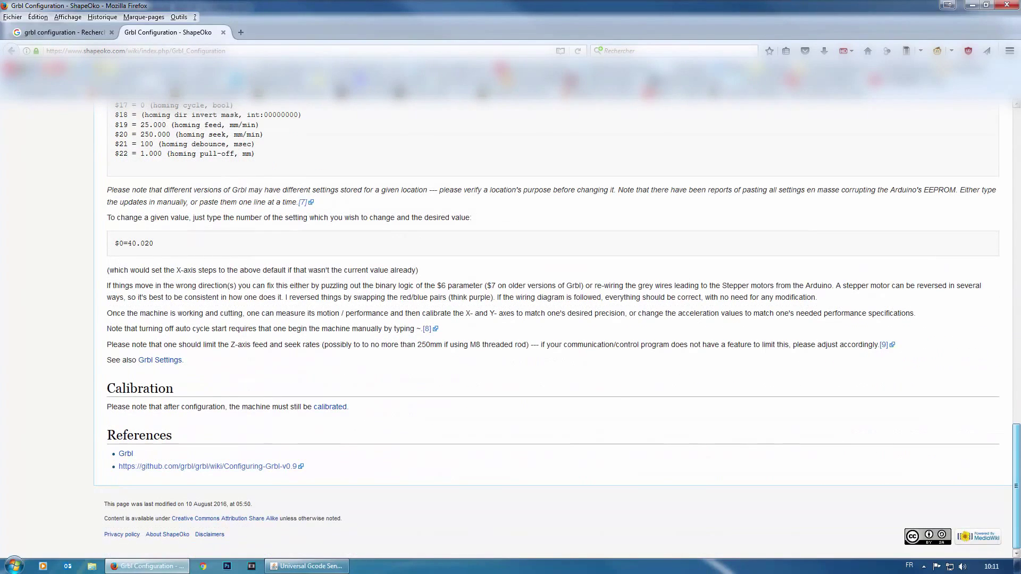
left_click(251, 468)
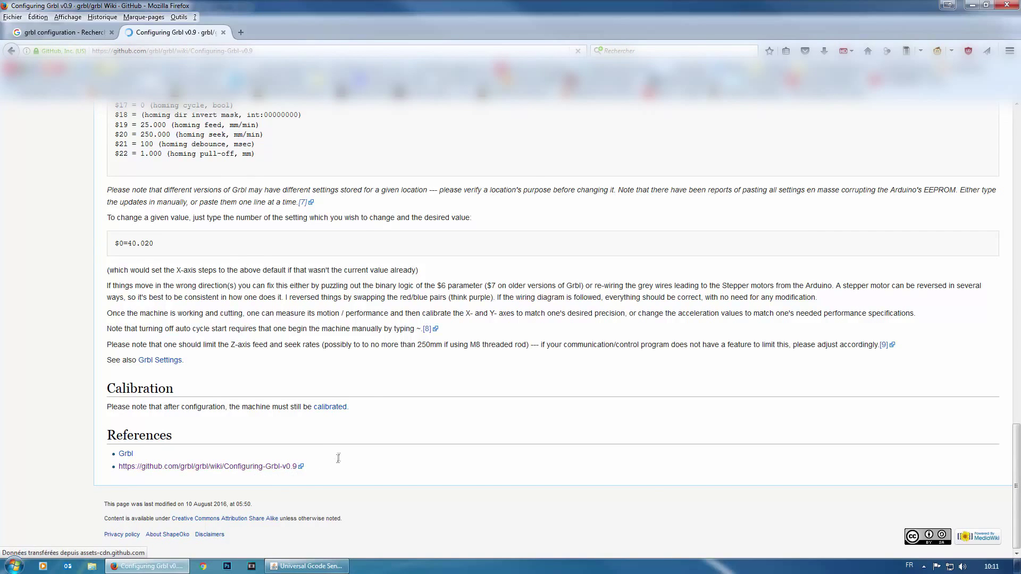
Find the step port invert mask table for setting $2 in the Configuring Grbl v0.9 wiki and examine its mask values
scroll(531, 382, "down", 12)
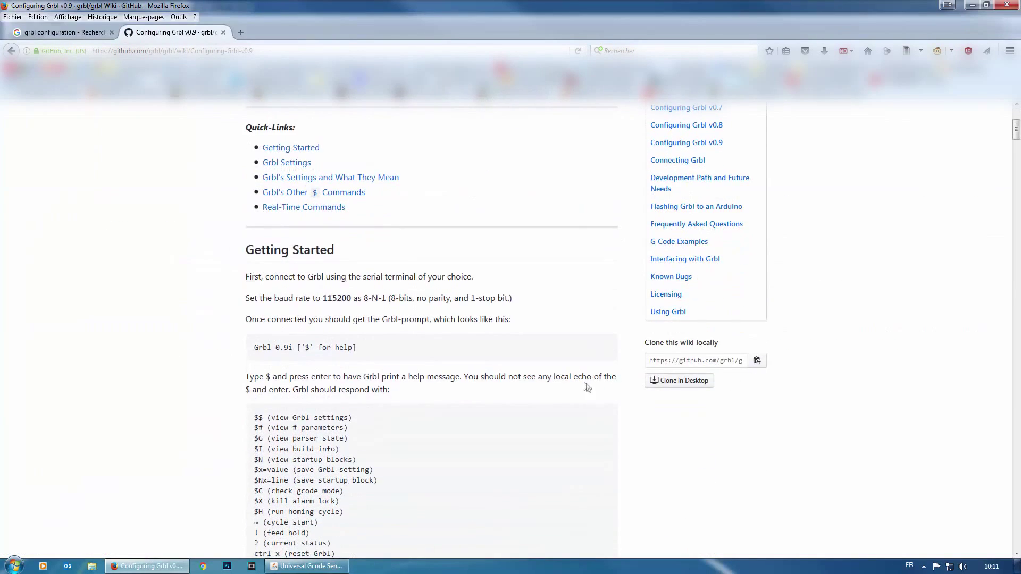
scroll(589, 374, "up", 2)
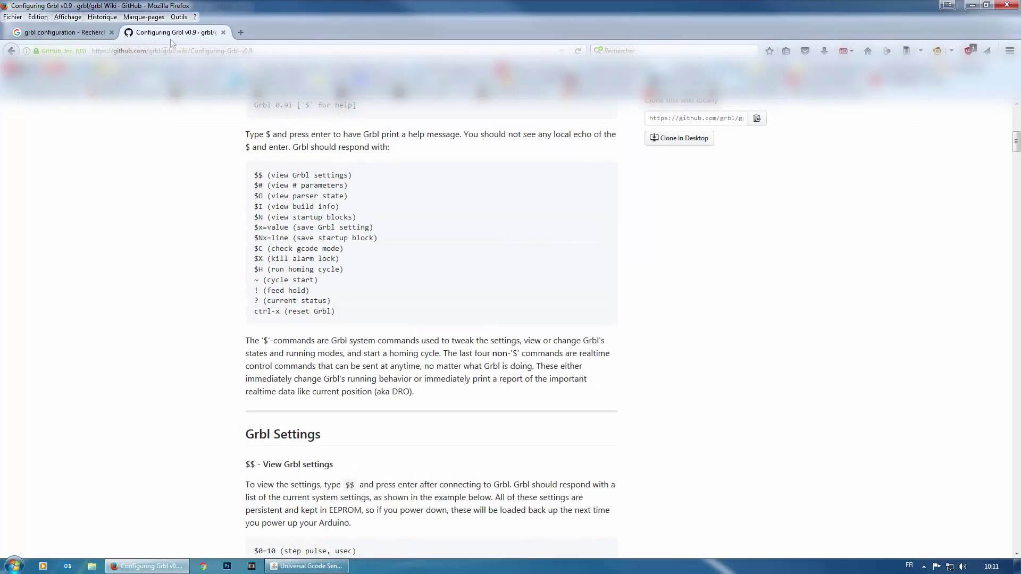
left_click_drag(1016, 142, 1016, 227)
left_click_drag(457, 396, 250, 261)
left_click(578, 298)
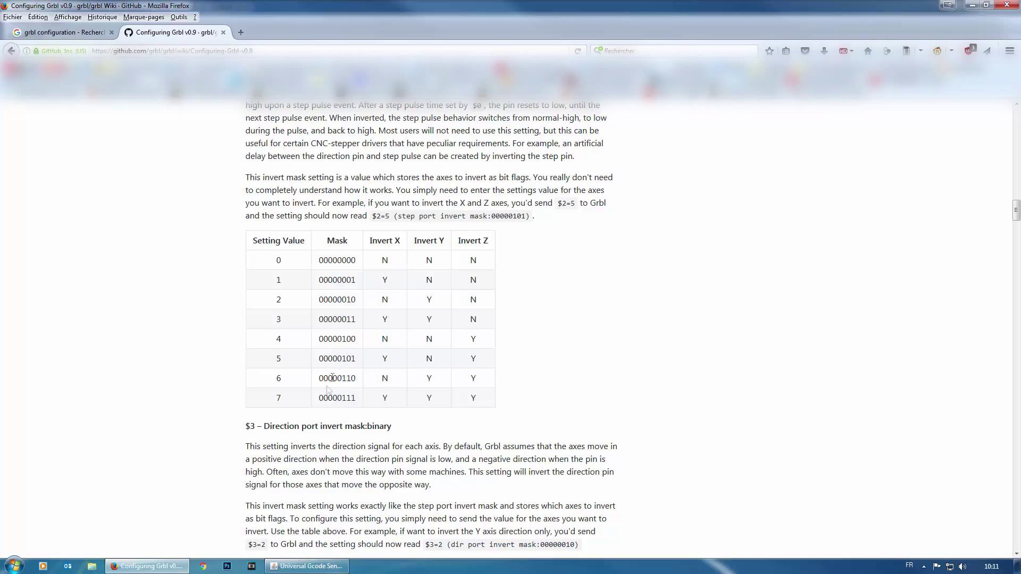
Return to Universal Gcode Sender and examine the homing direction mask $23, limit and probe pin inverts $5 and $6, and status report mask $10
left_click(309, 566)
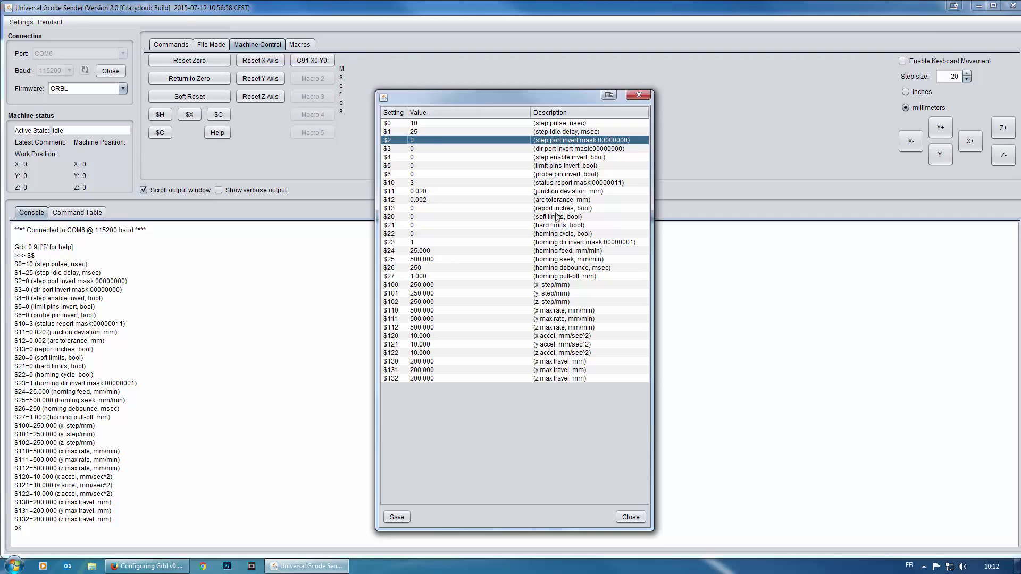
left_click(560, 244)
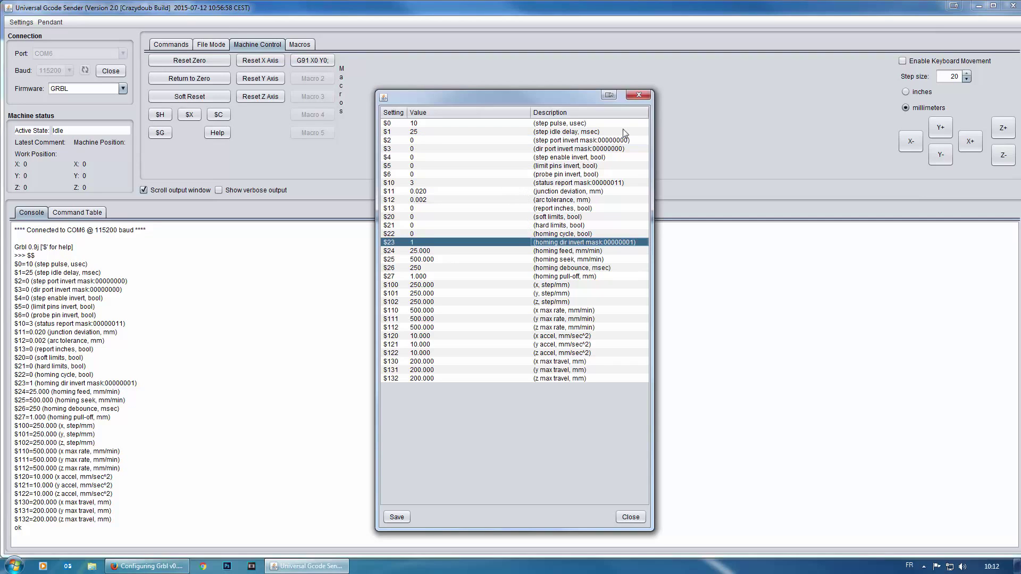
left_click(550, 167)
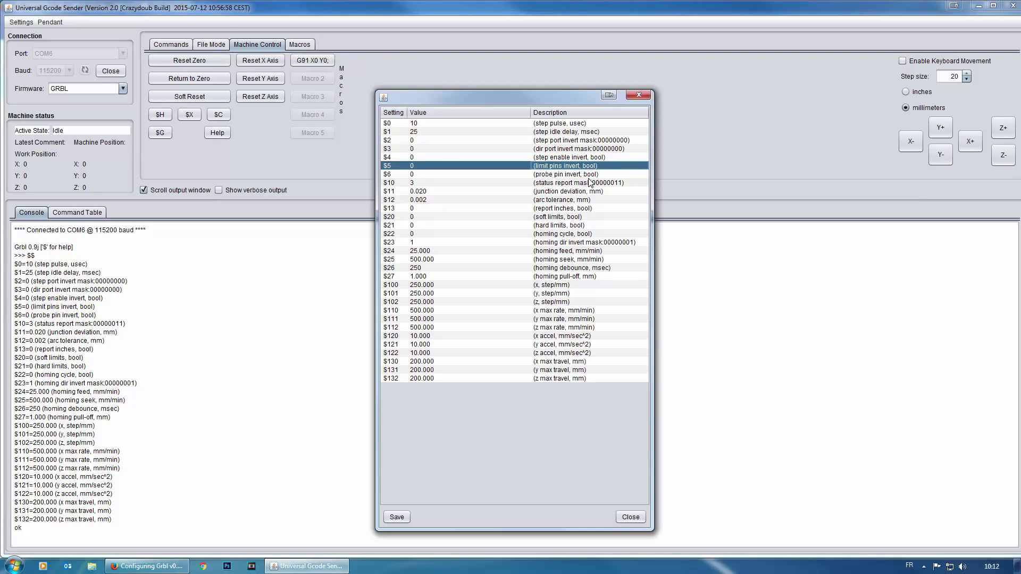
left_click(571, 175)
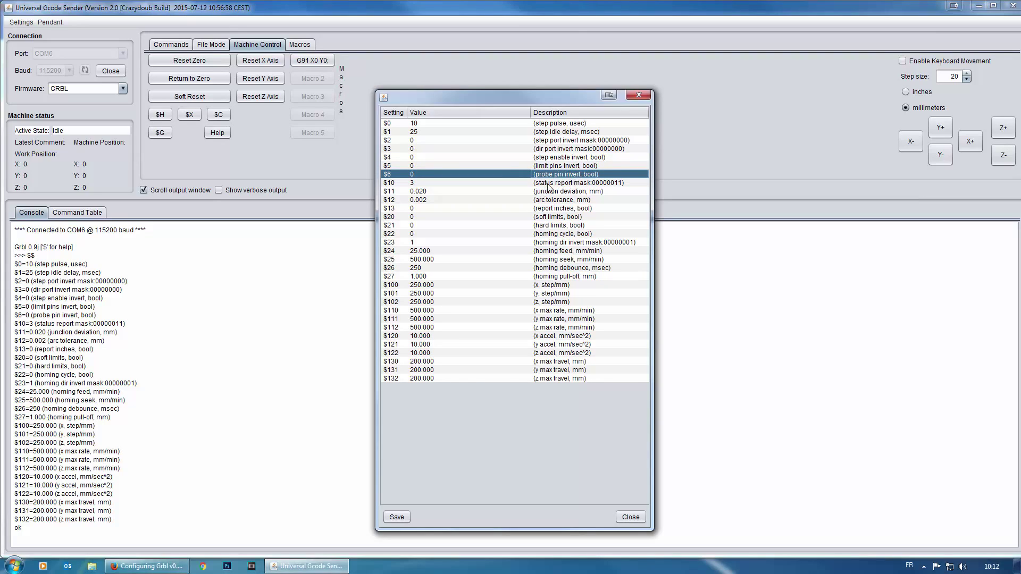
left_click(548, 183)
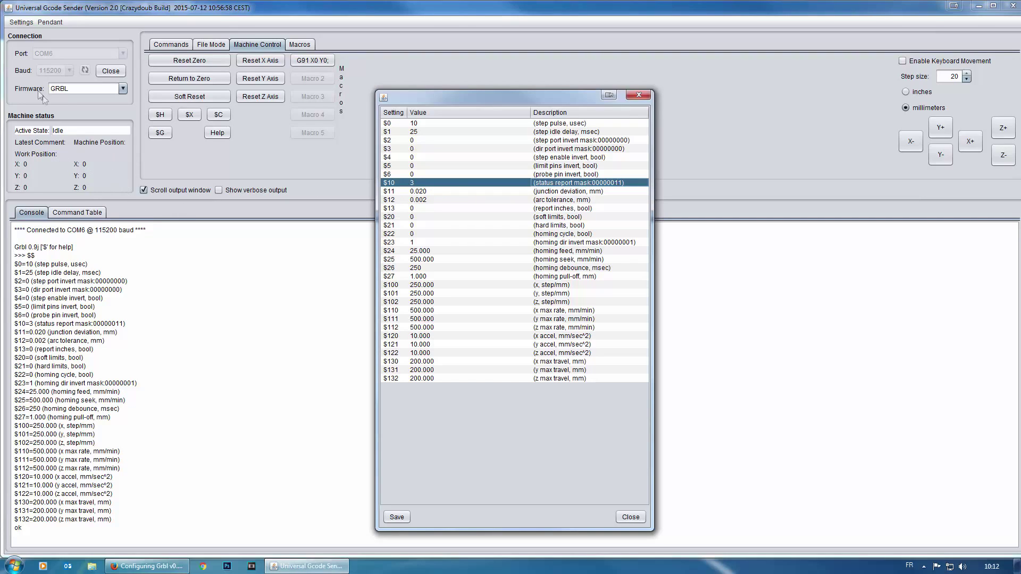
left_click(418, 182)
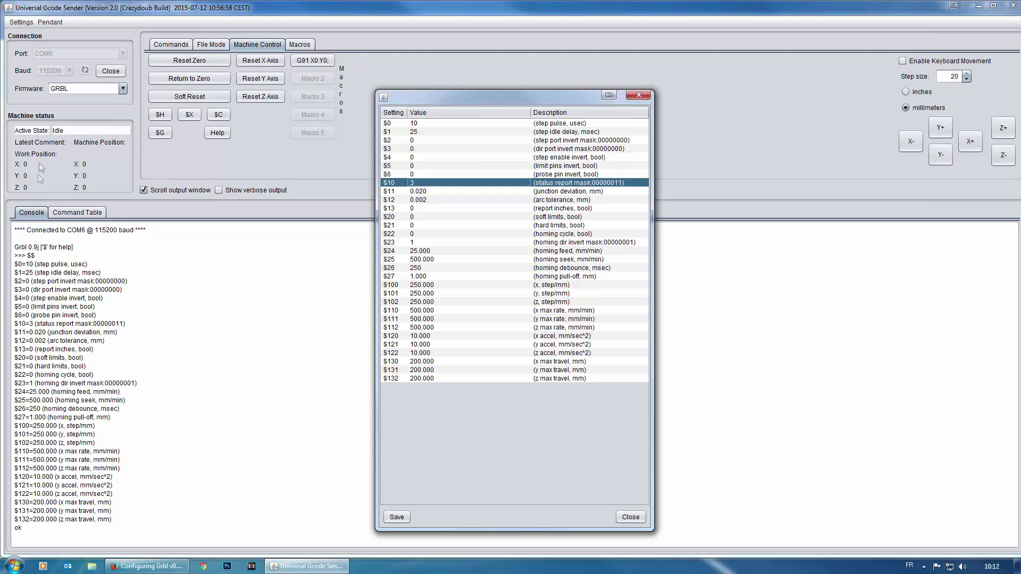
Examine the junction deviation, arc tolerance, report inches, soft limits, hard limits and homing cycle settings, $11 to $22
left_click(437, 192)
left_click(436, 198)
left_click(433, 209)
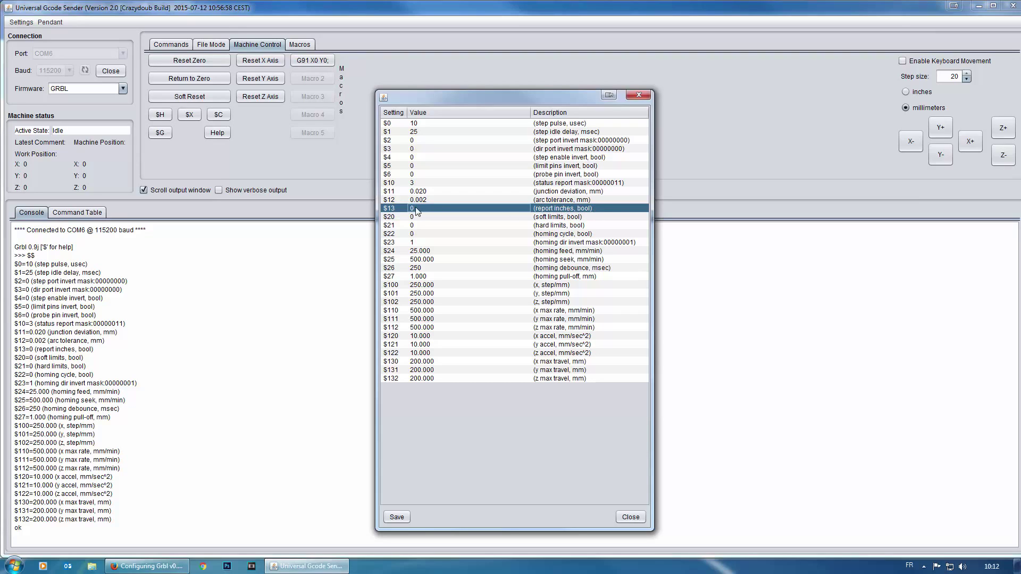
left_click(517, 217)
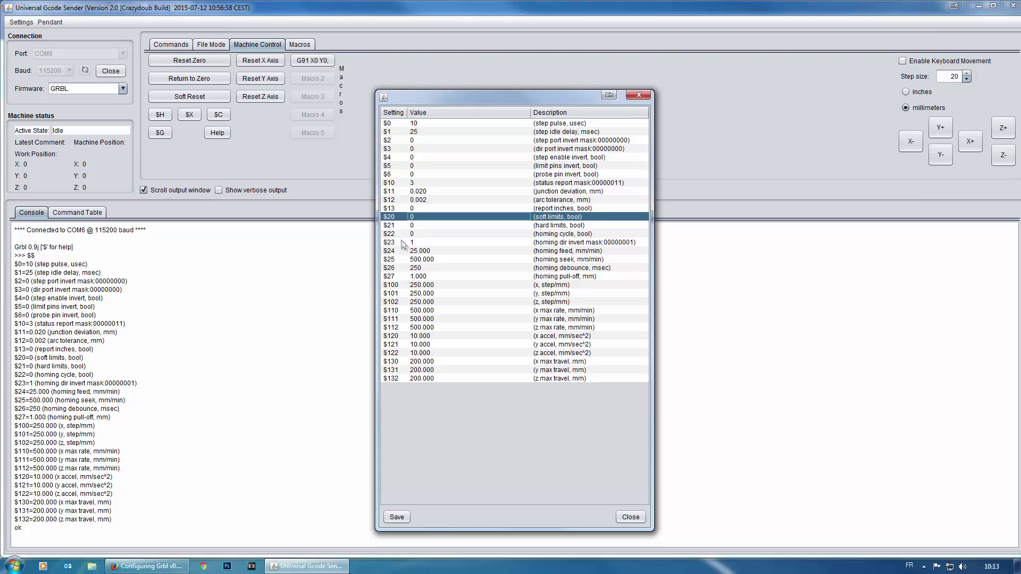
left_click(440, 228)
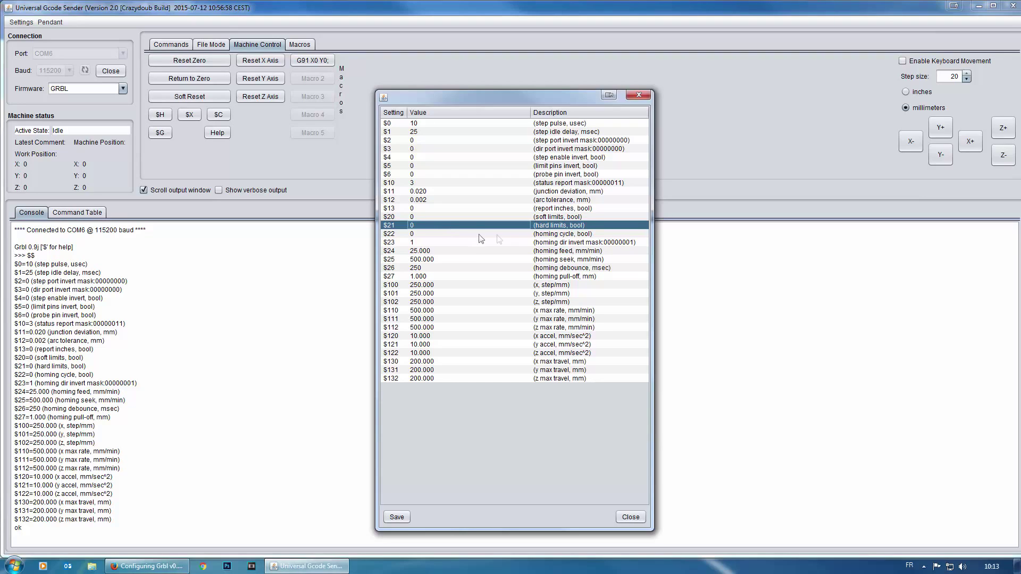
left_click(541, 235)
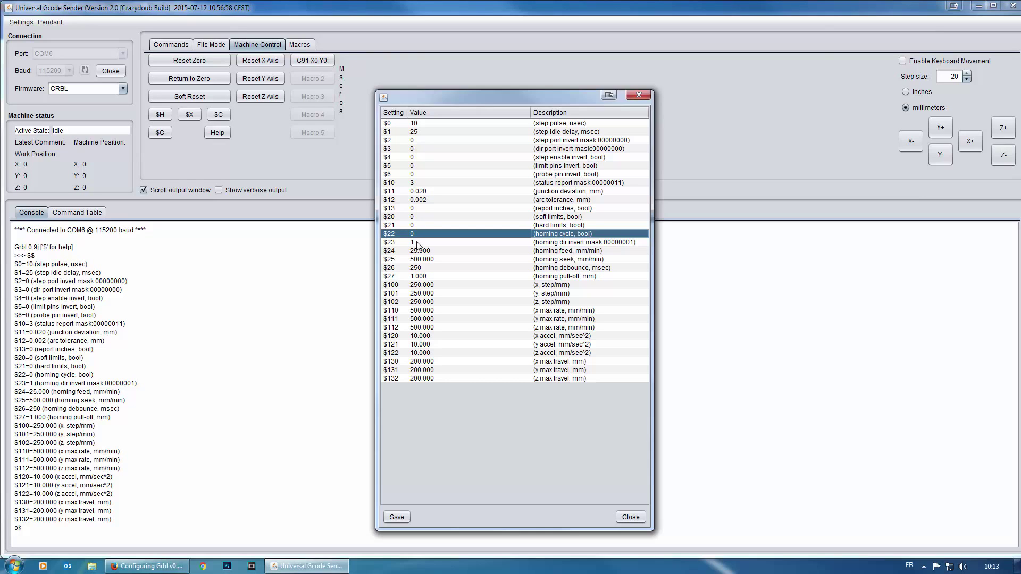
Glance at the wiki in Firefox, return to Universal Gcode Sender and examine the homing direction, feed, seek and debounce settings, $23 to $26
left_click(134, 566)
left_click(306, 567)
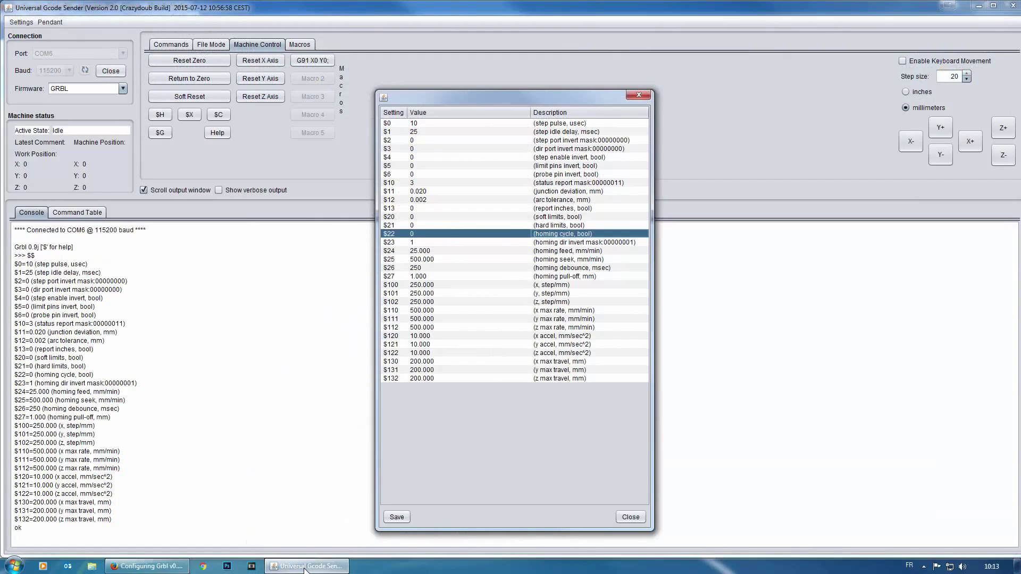
left_click(571, 244)
left_click(563, 252)
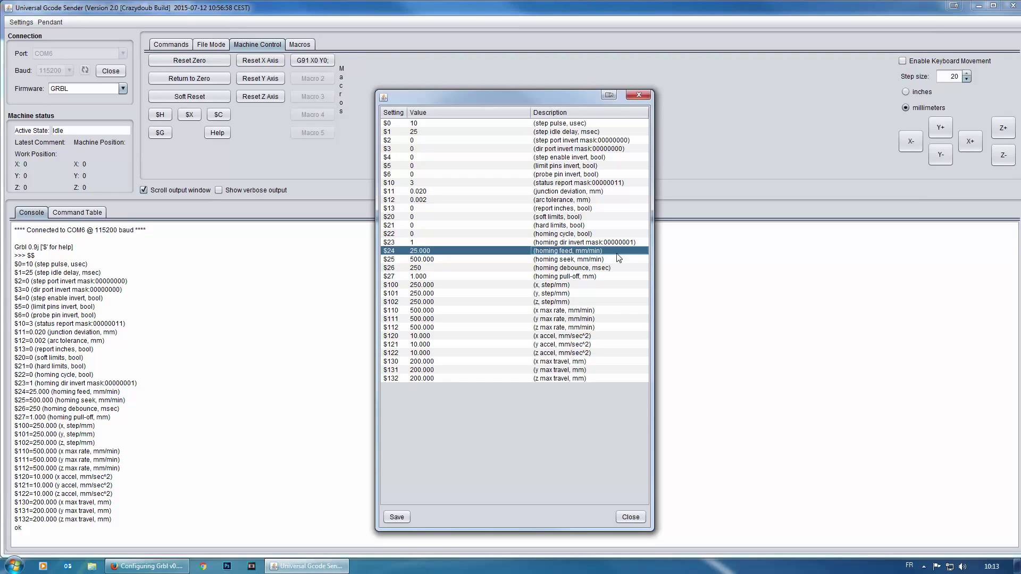
left_click(433, 260)
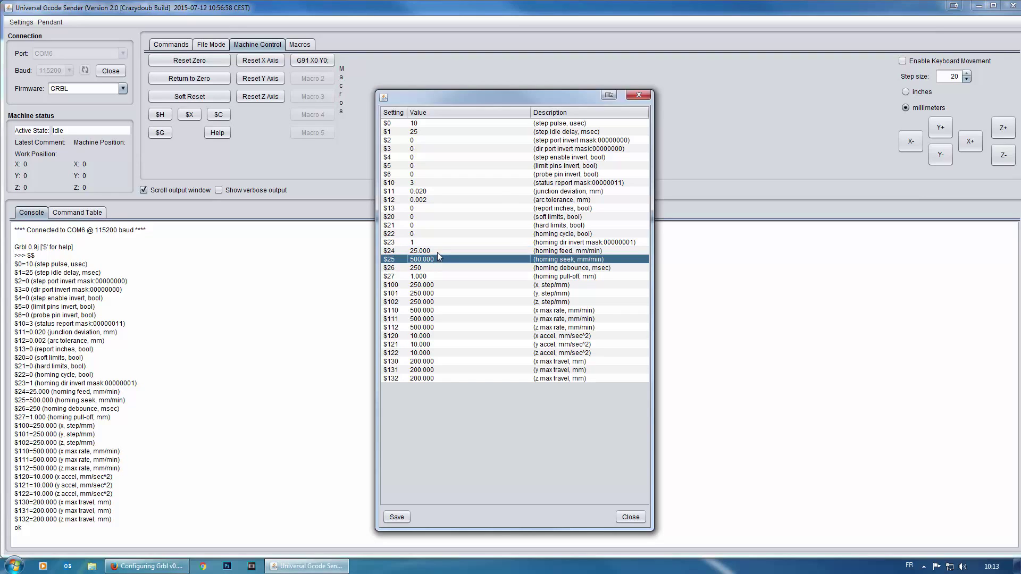
left_click(438, 252)
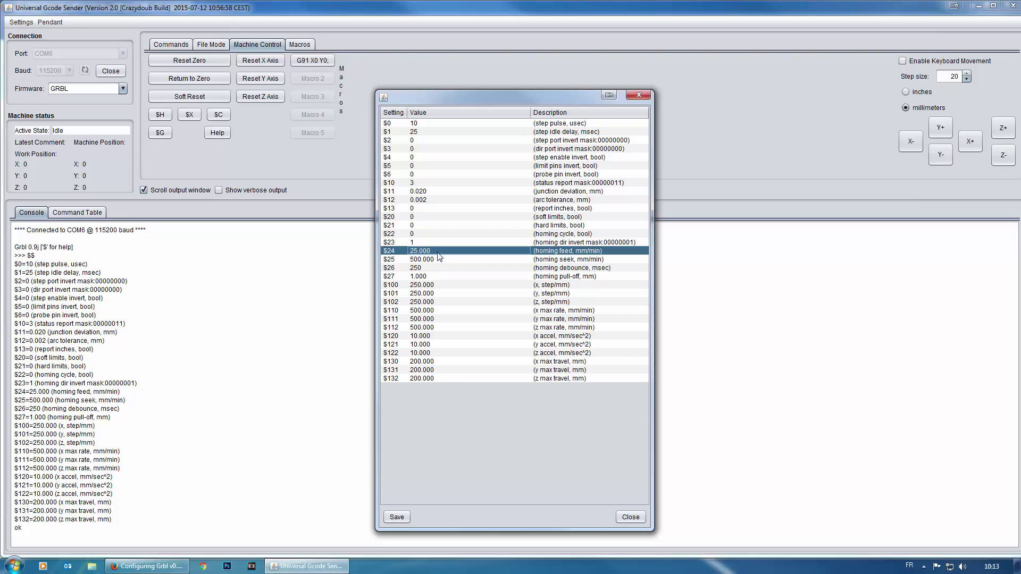
left_click(502, 269)
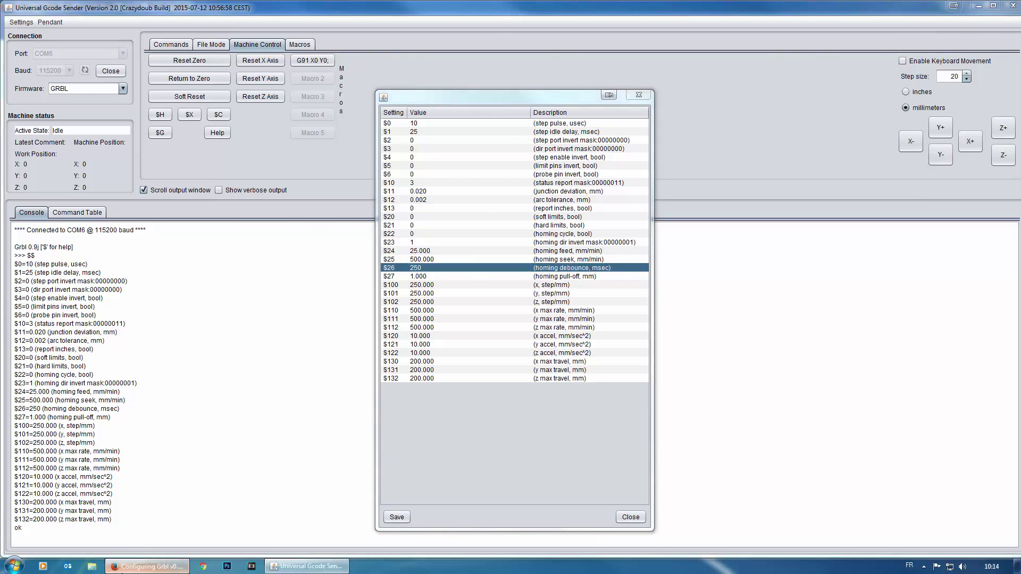
Switch to the Configuring Grbl v0.9 wiki in Firefox and find the description of homing debounce, setting $26
left_click(119, 568)
scroll(196, 497, "down", 5)
left_click_drag(1016, 228, 1015, 352)
scroll(616, 256, "up", 6)
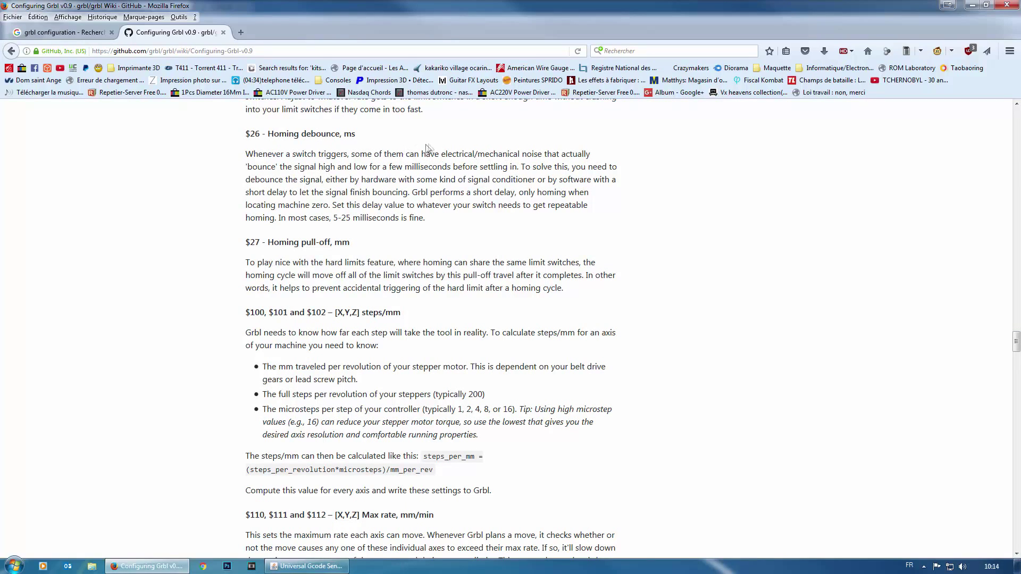
Return to Universal Gcode Sender and examine the homing pull-off $27 and the X, Y and Z steps/mm settings $100 to $102
left_click(307, 566)
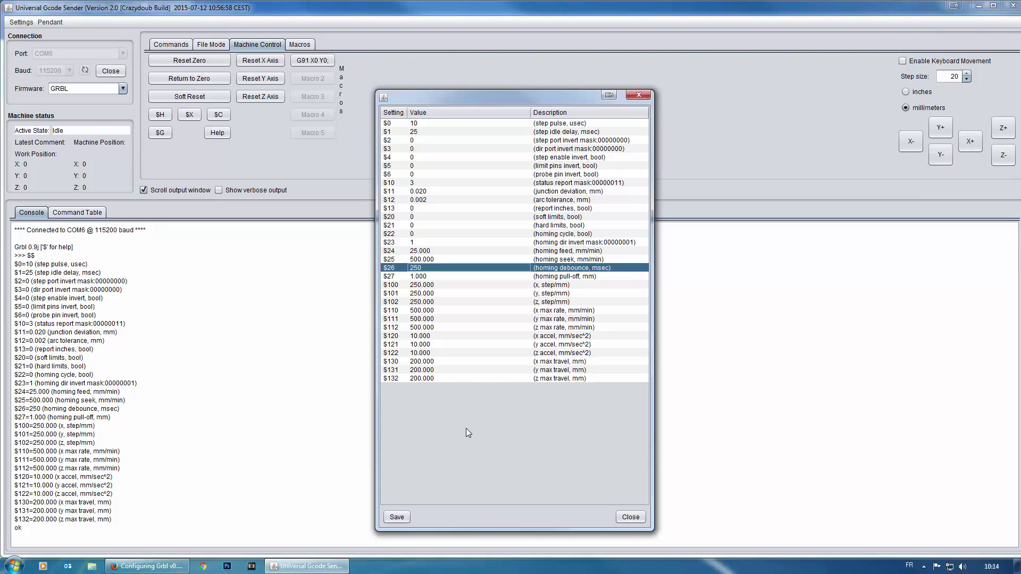
left_click(493, 277)
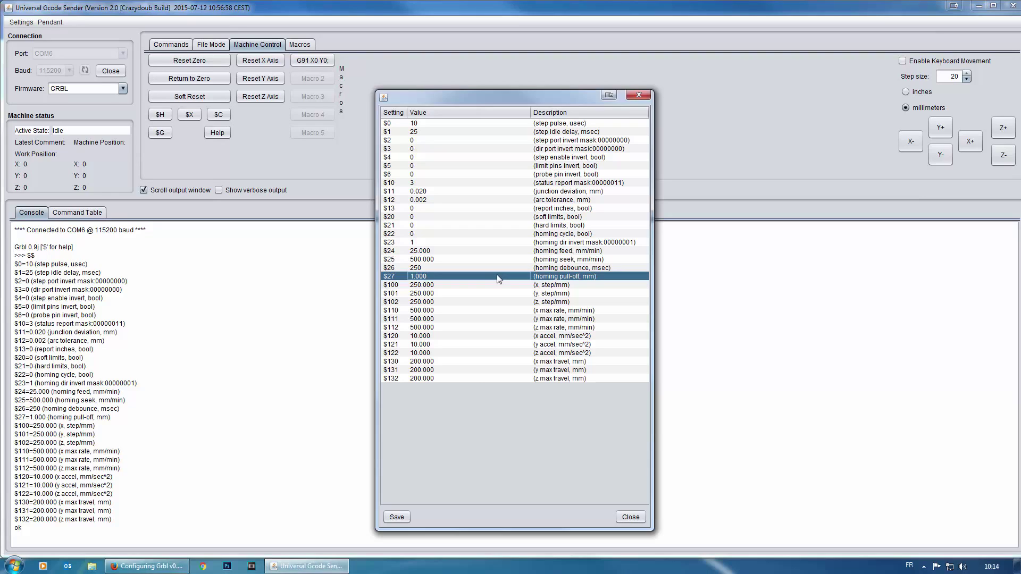
left_click(467, 285)
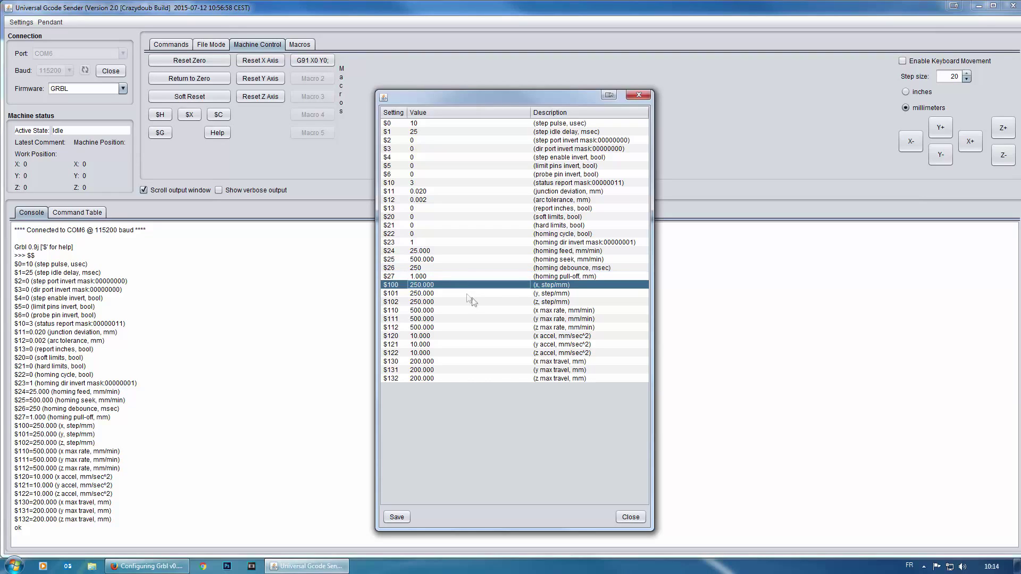
left_click(479, 294)
left_click(473, 302)
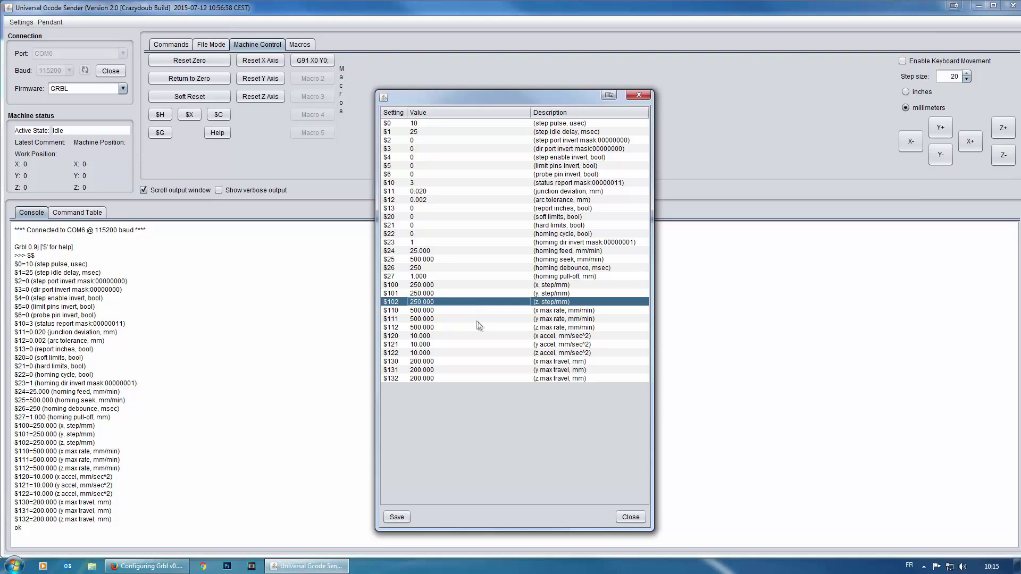
Examine the X steps/mm setting $100, the X maximum rate $110 and the X, Y and Z acceleration settings $120 to $122
left_click(454, 286)
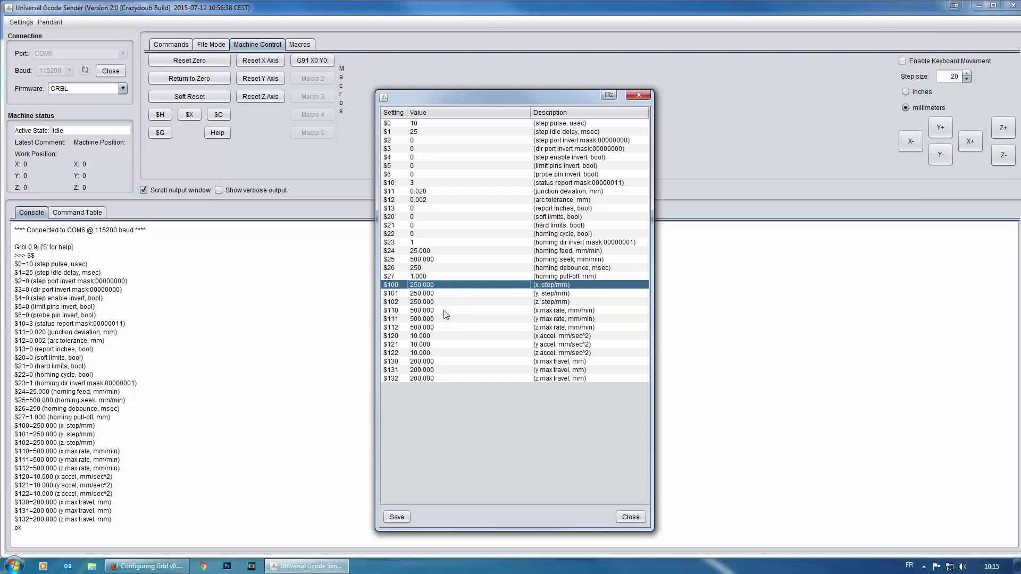
left_click(562, 311)
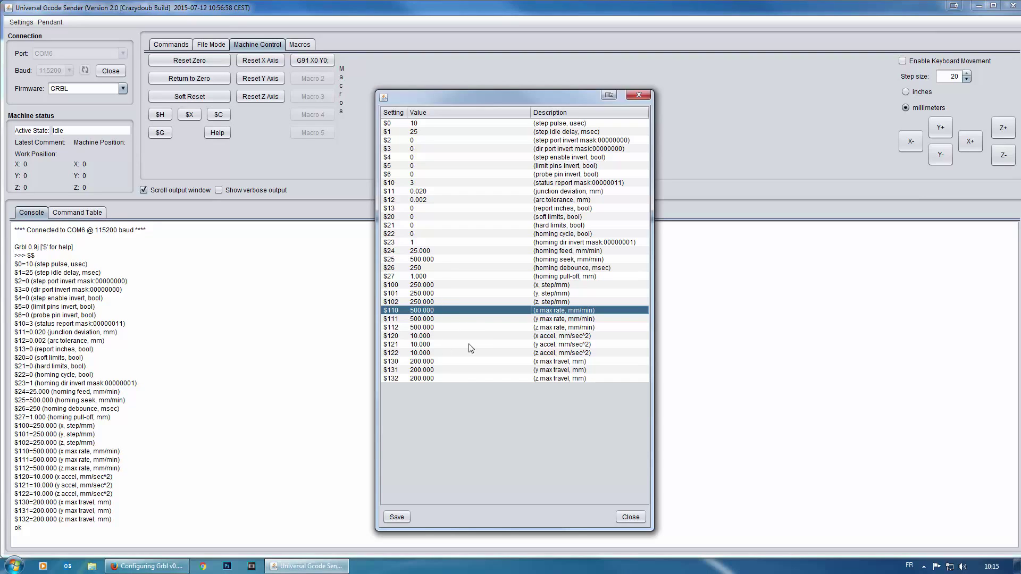
left_click(420, 337)
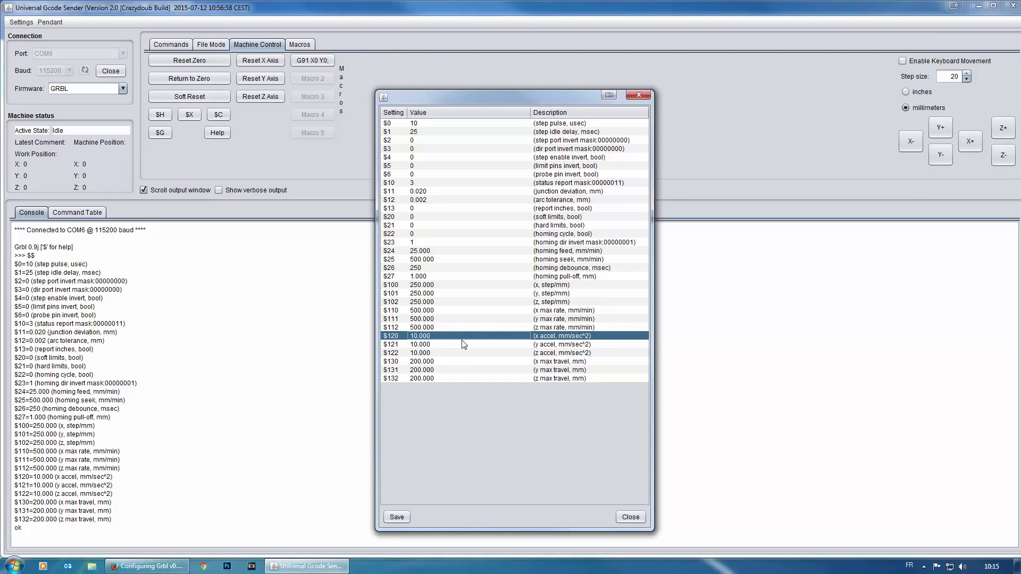
left_click(445, 354)
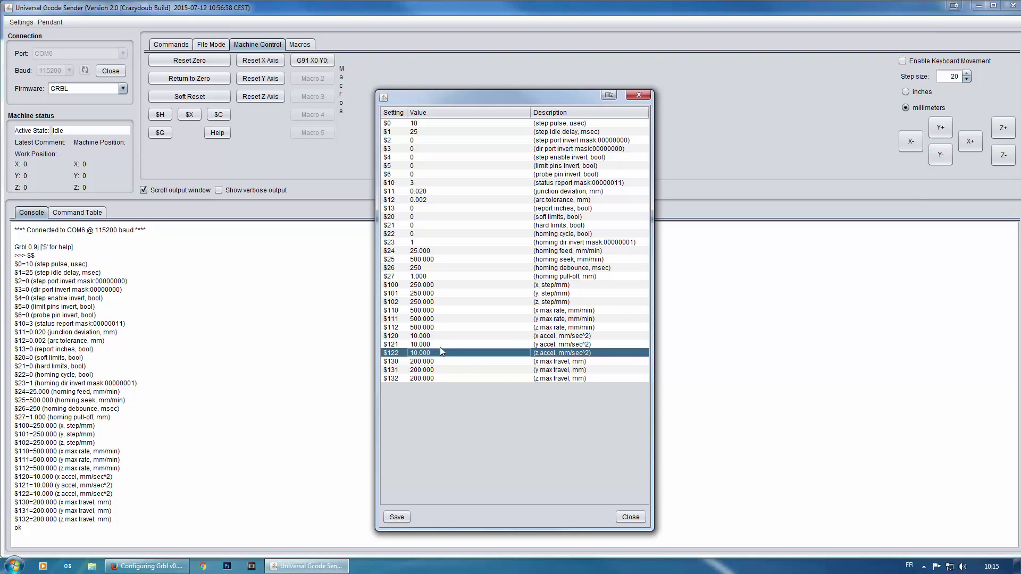
left_click(452, 345)
left_click(453, 334)
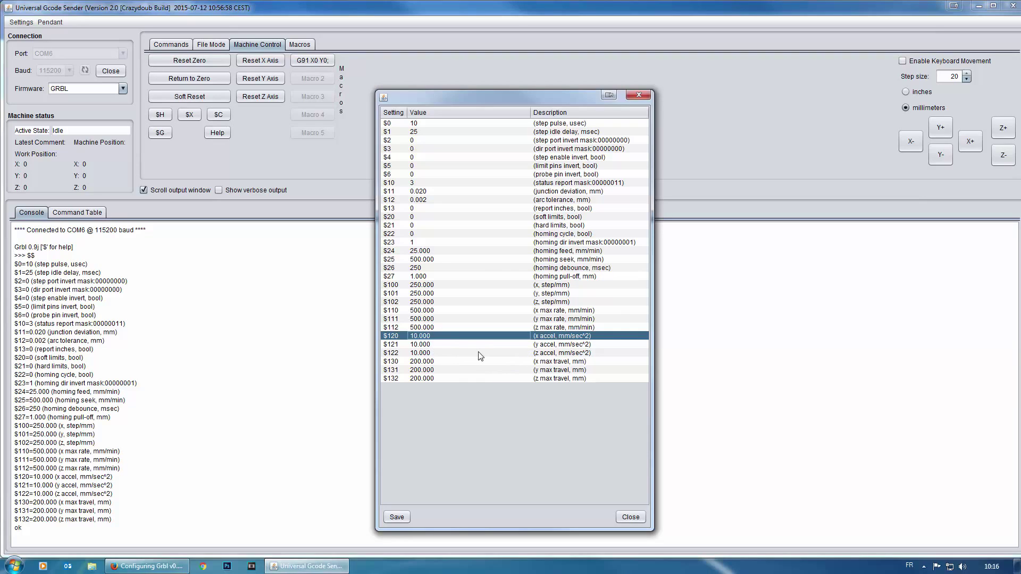
Examine the X, Y and Z maximum travel settings $130 to $132 alongside soft limits $20, and close the firmware settings without saving
left_click(435, 363)
left_click(432, 378)
left_click(438, 362)
left_click(438, 370)
left_click(440, 376)
left_click(439, 362)
left_click(439, 379)
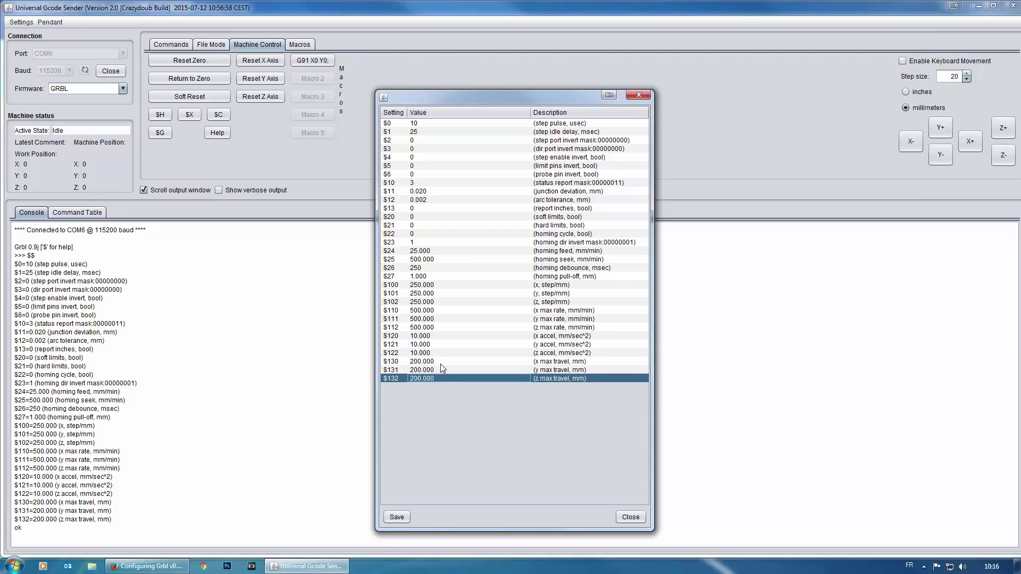
left_click(555, 216)
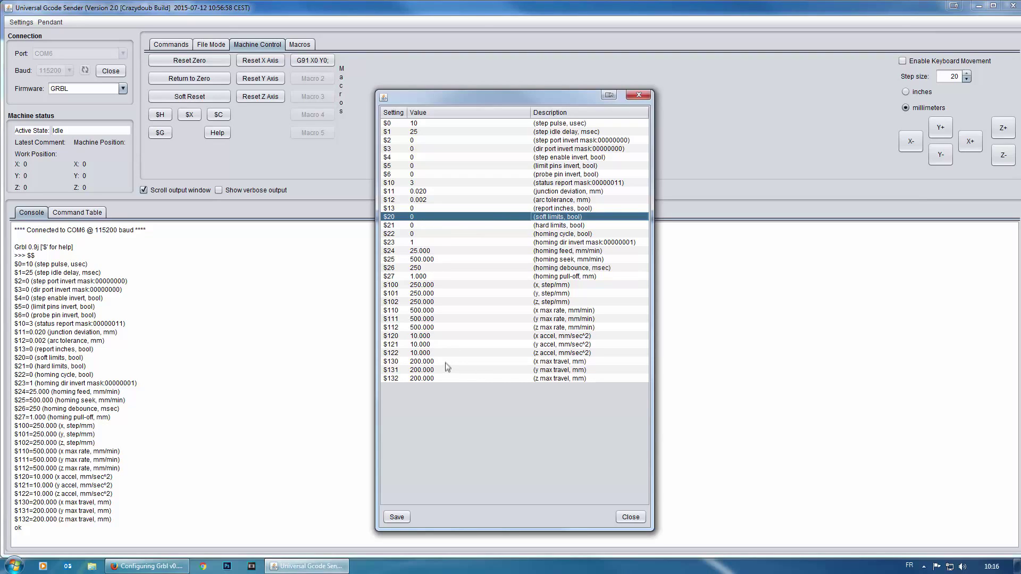
left_click(636, 519)
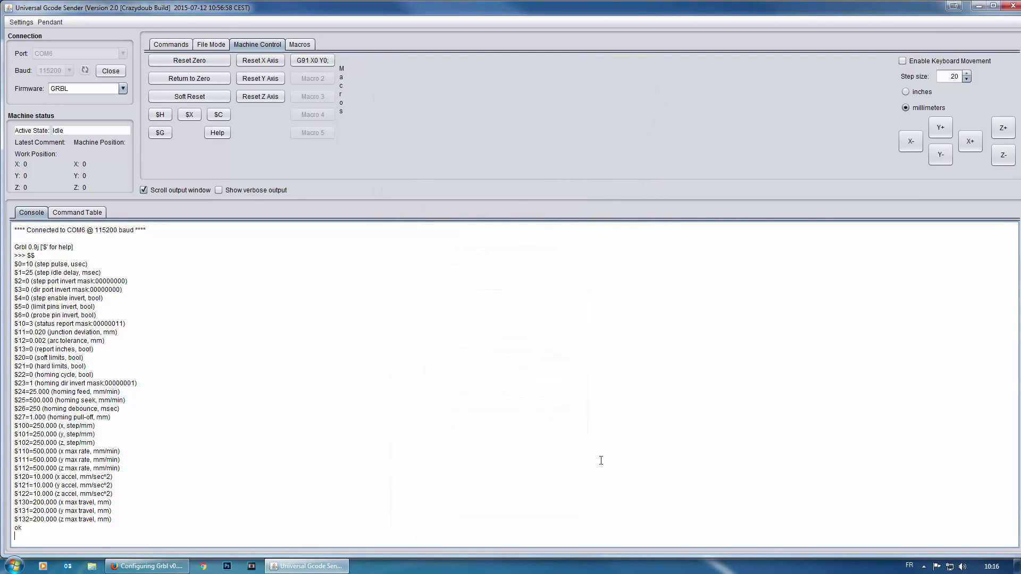